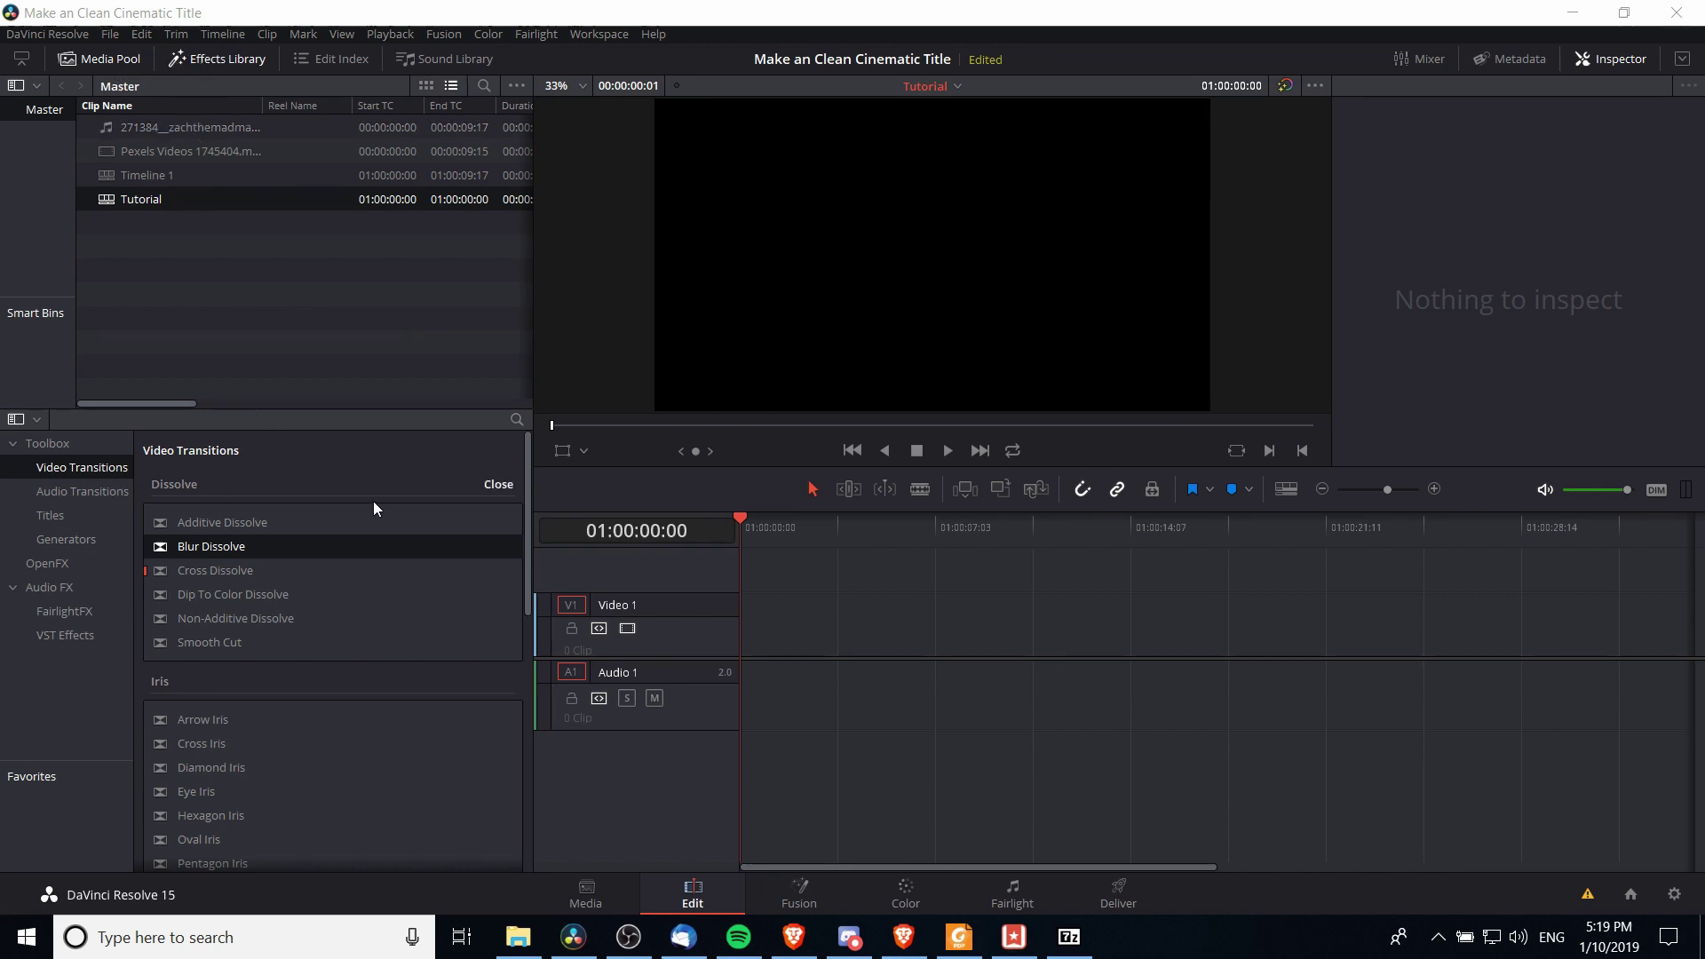
Add a Text+ title at the timeline start and move it onto a new Video 2 track
{"action": "left_click", "coordinate": [98, 513]}
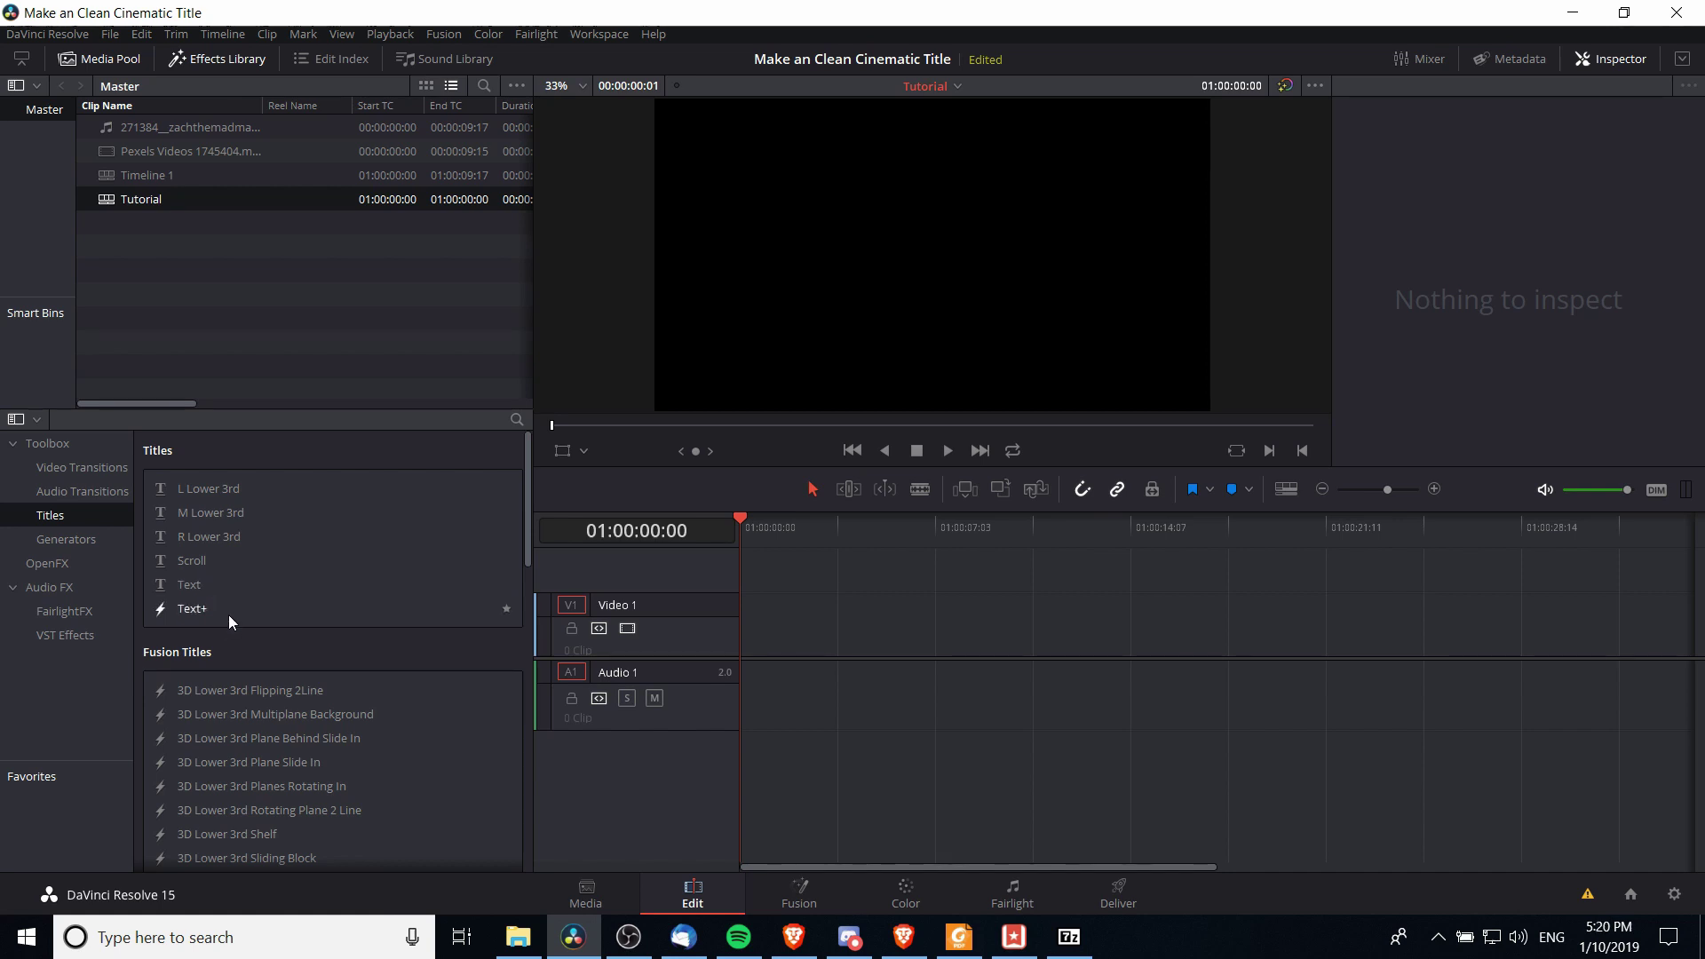
{"action": "left_click_drag", "start_coordinate": [231, 614], "coordinate": [754, 625]}
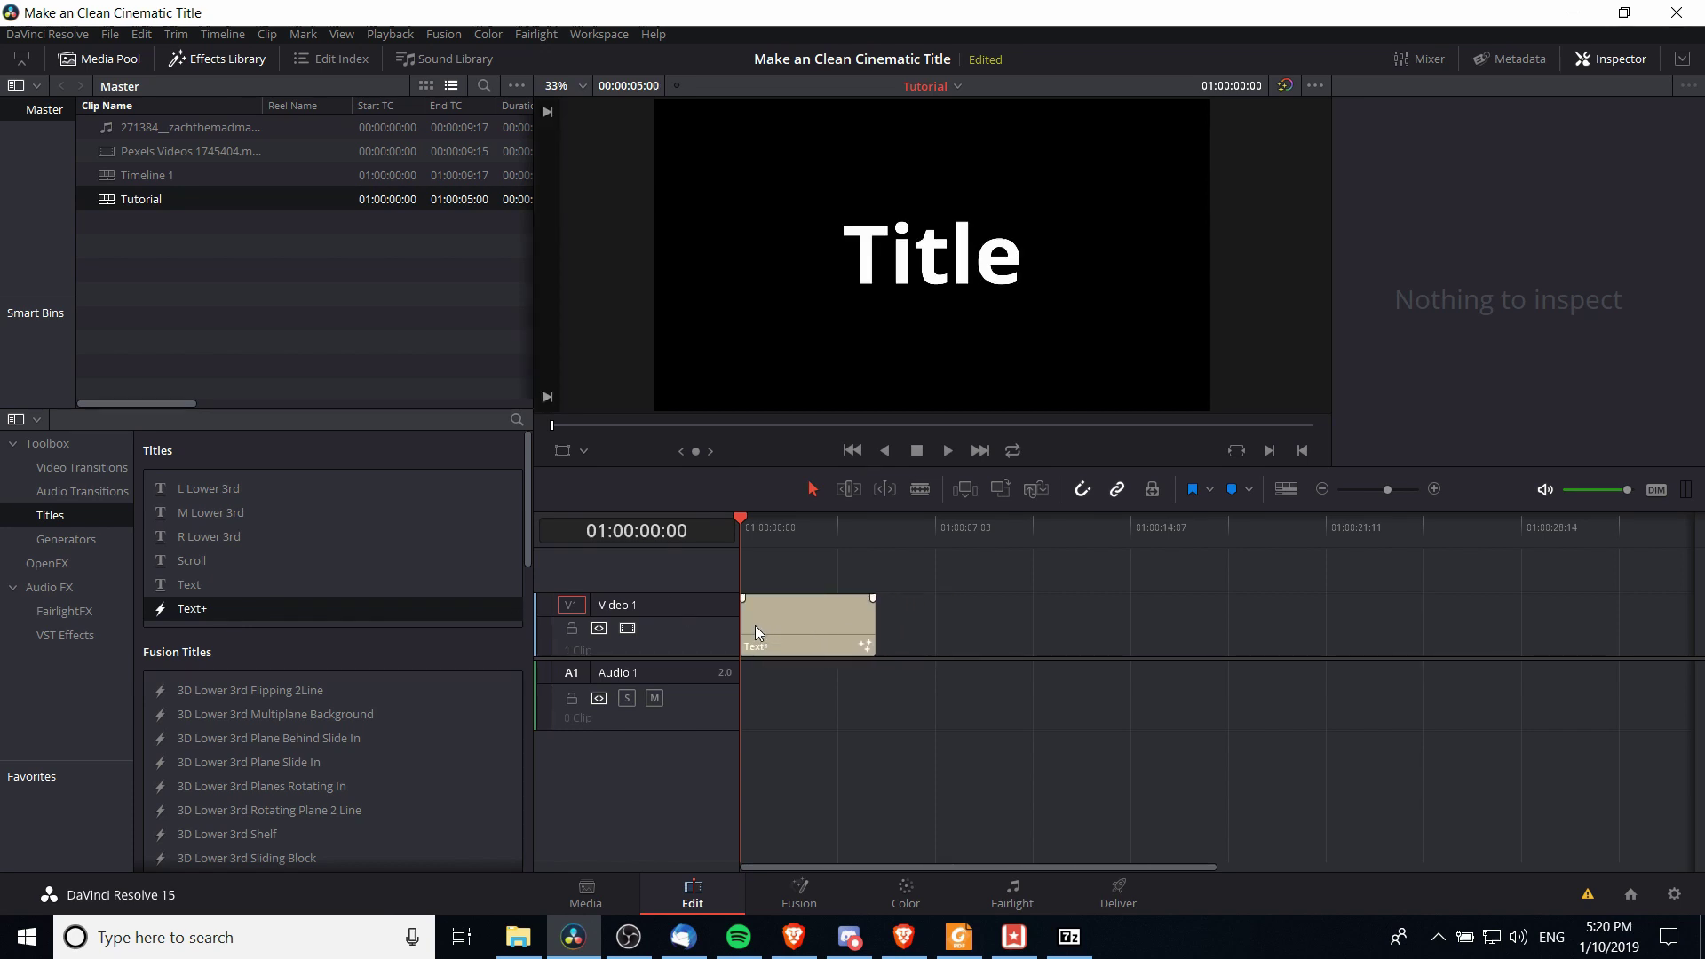
{"action": "left_click", "coordinate": [755, 625]}
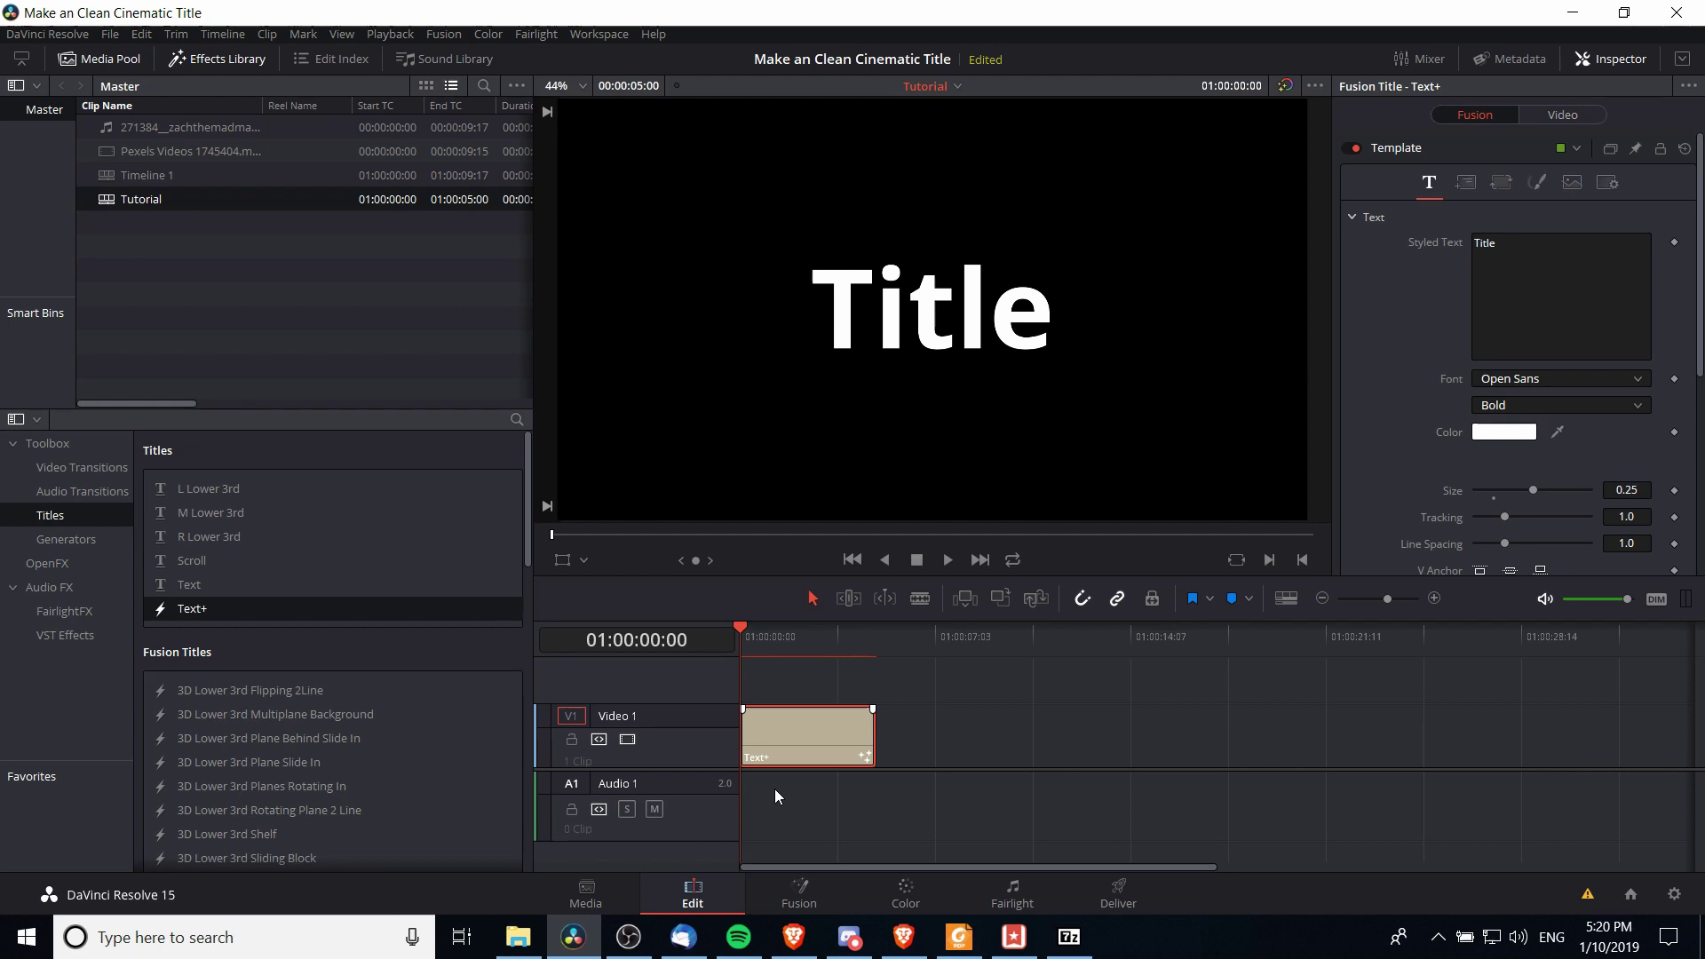
{"action": "mouse_move", "coordinate": [782, 737]}
{"action": "left_mouse_down"}
{"action": "mouse_move", "coordinate": [787, 698]}
{"action": "mouse_move", "coordinate": [780, 712]}
{"action": "left_mouse_up"}
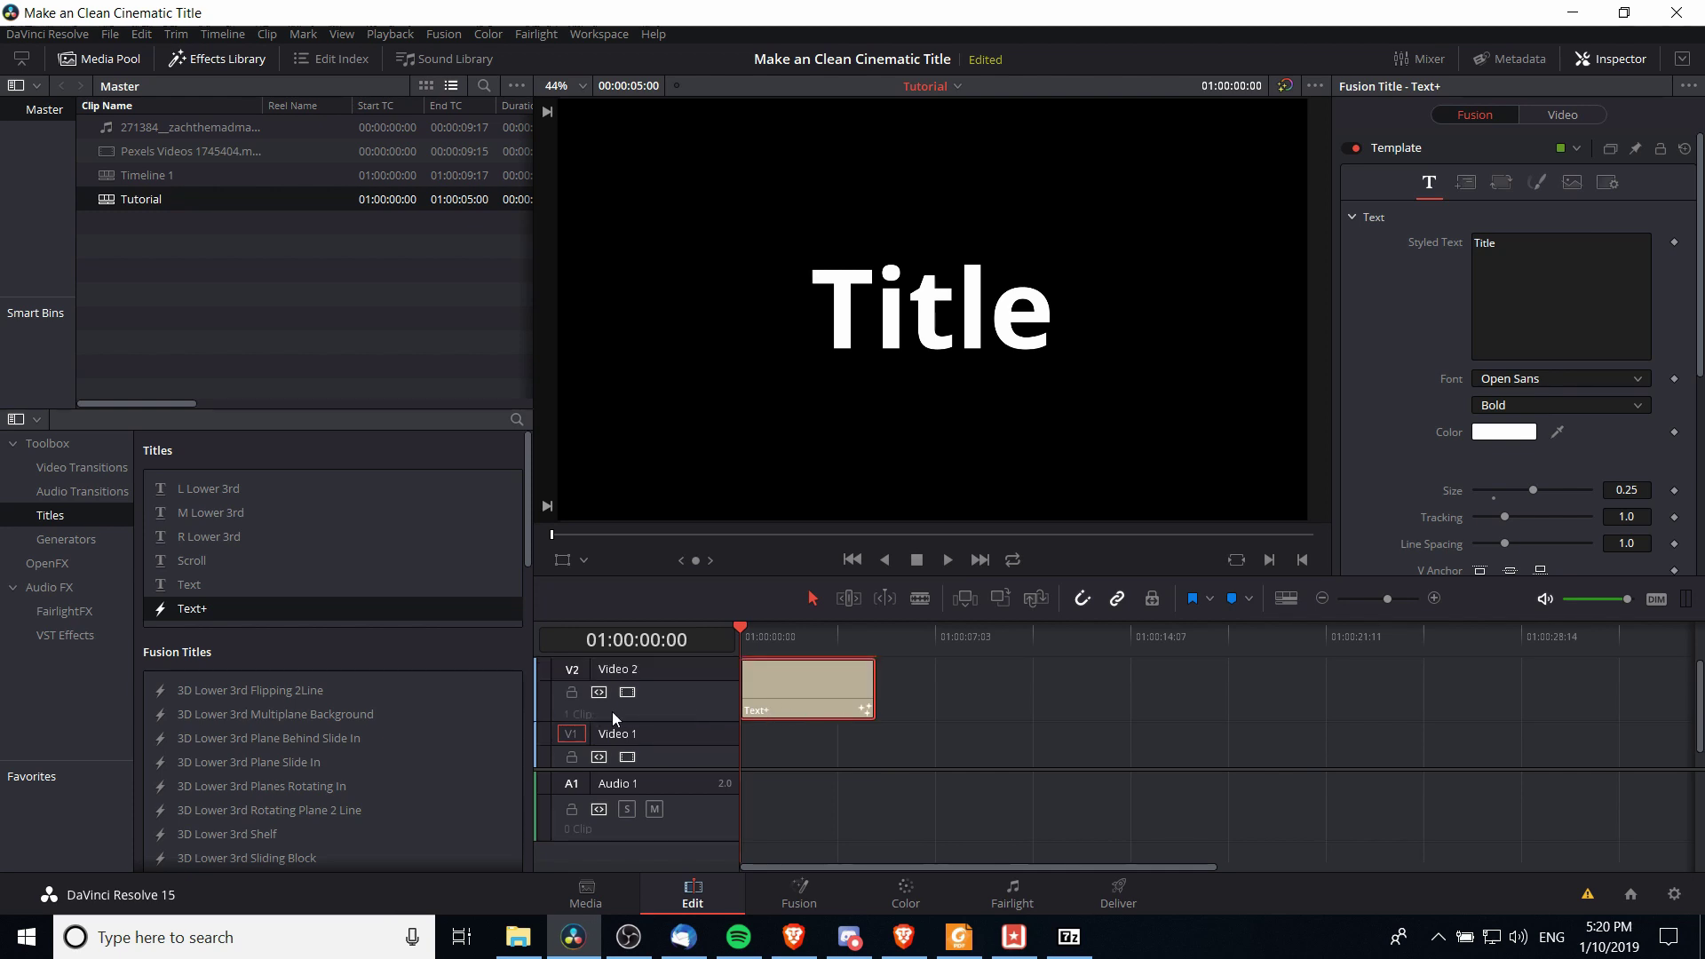
{"action": "scroll", "coordinate": [658, 705], "scroll_direction": "down", "scroll_amount": 1}
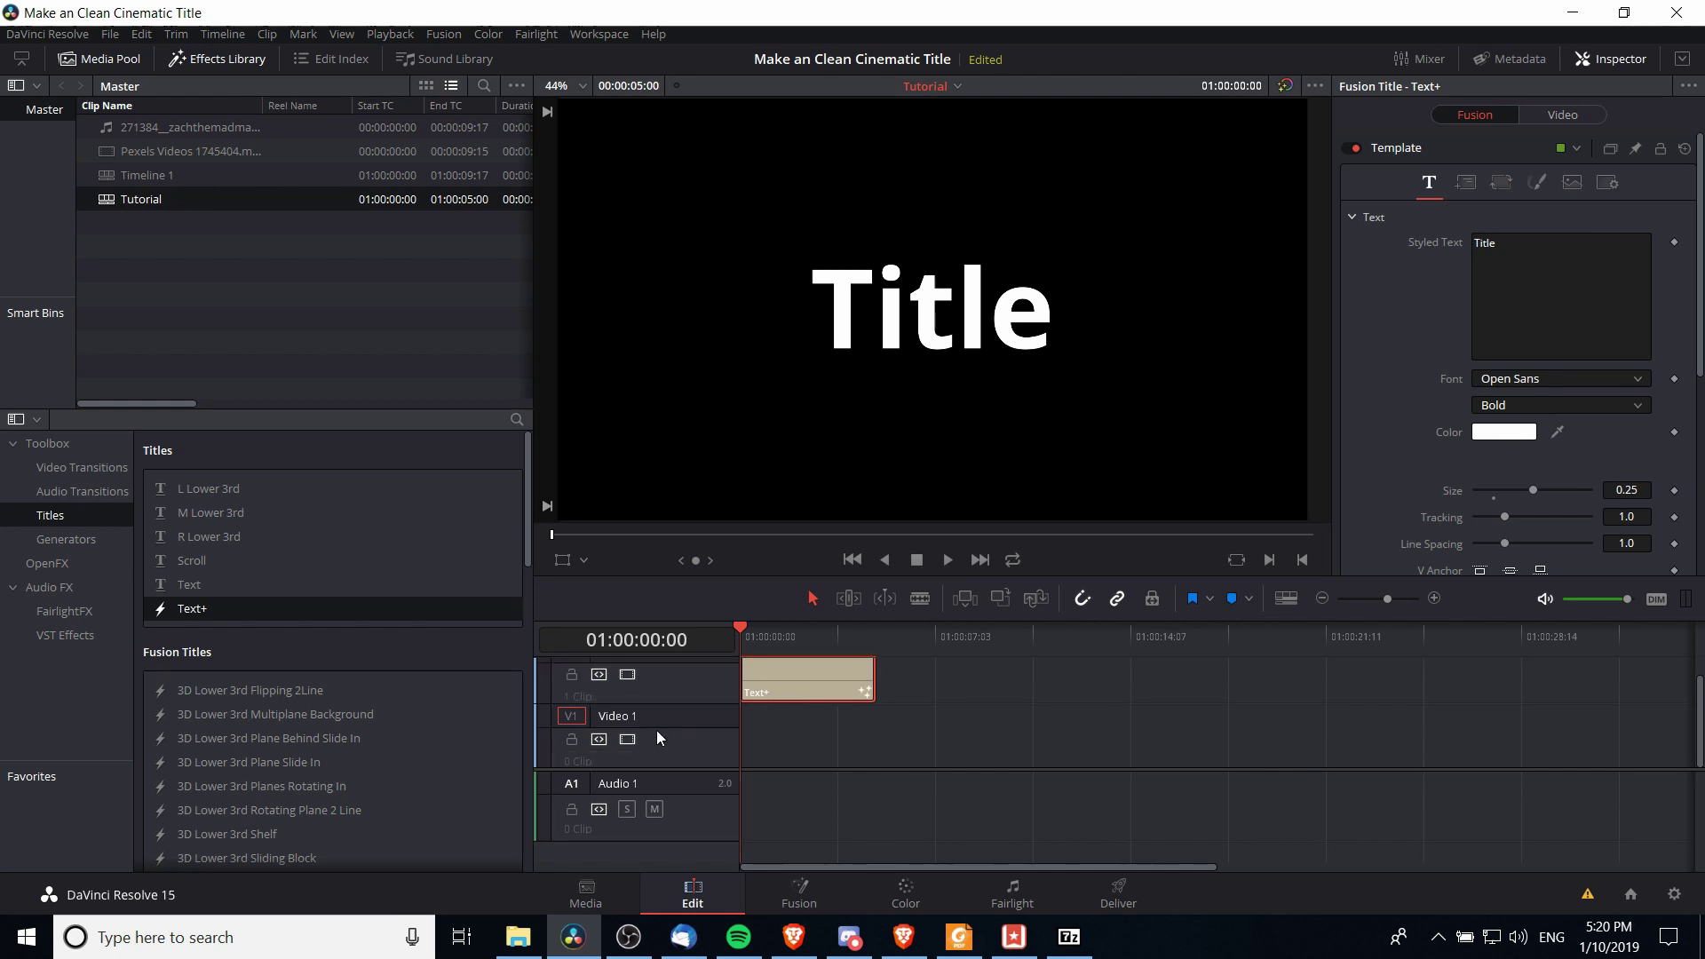
{"action": "scroll", "coordinate": [689, 712], "scroll_direction": "up", "scroll_amount": 1}
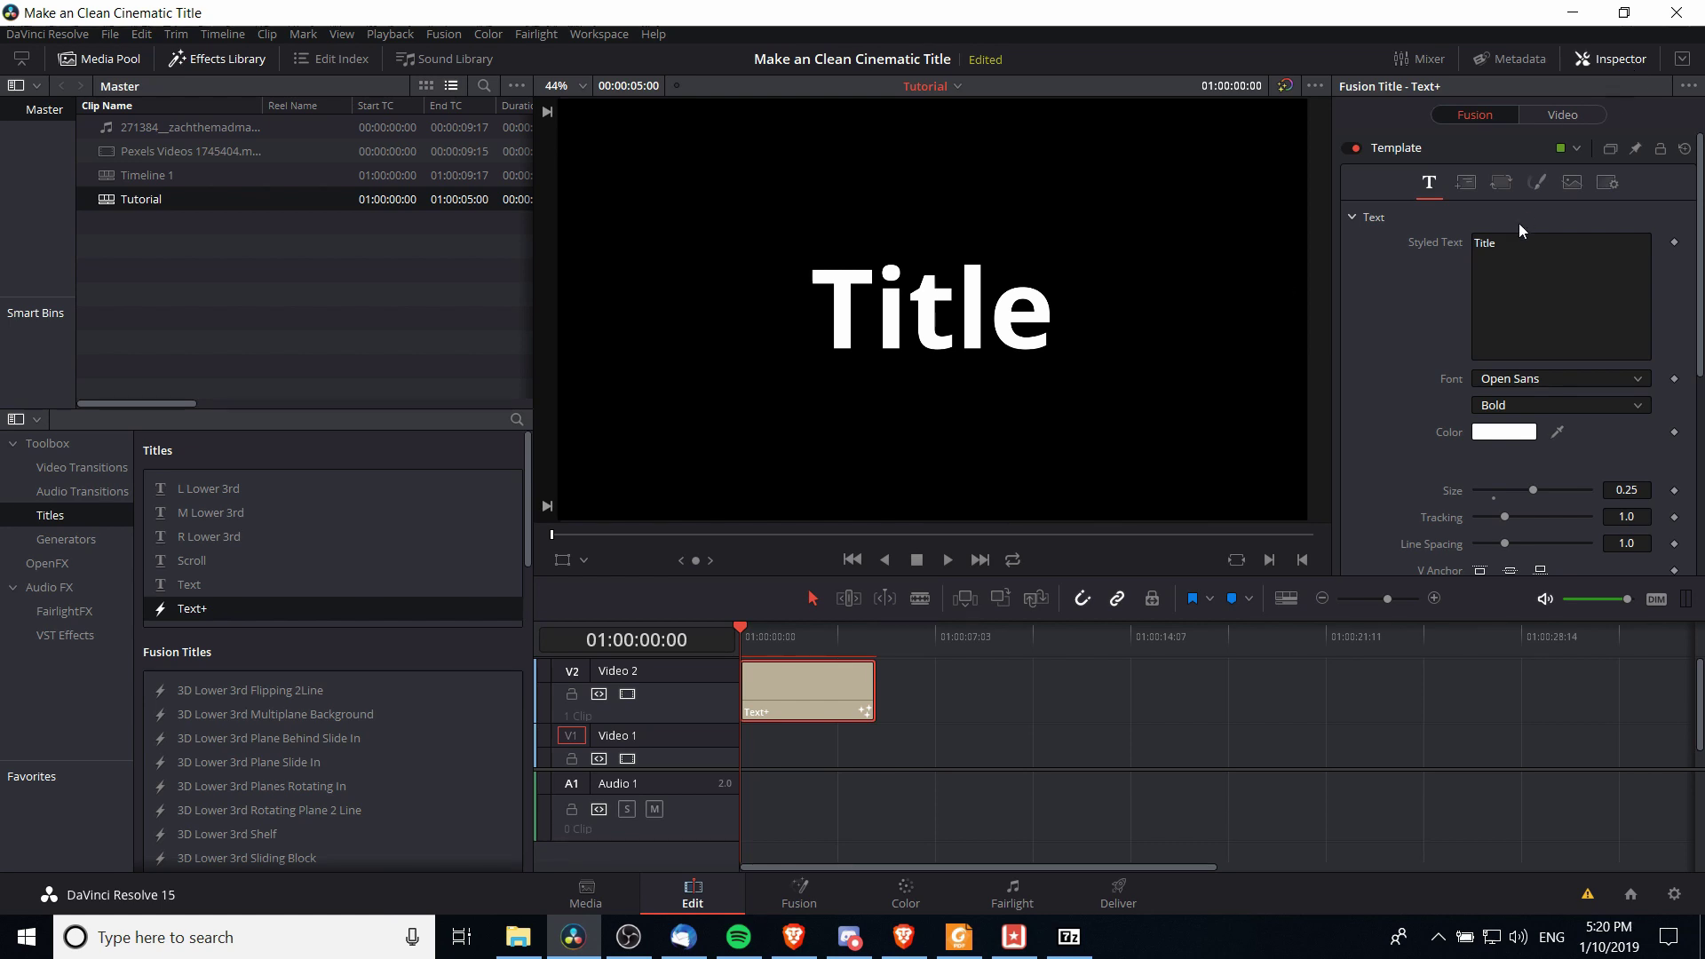
Set the title font to Bebas Neue and replace the placeholder text with 'Master of Honor'
{"action": "left_click", "coordinate": [1501, 380]}
{"action": "key", "text": "b"}
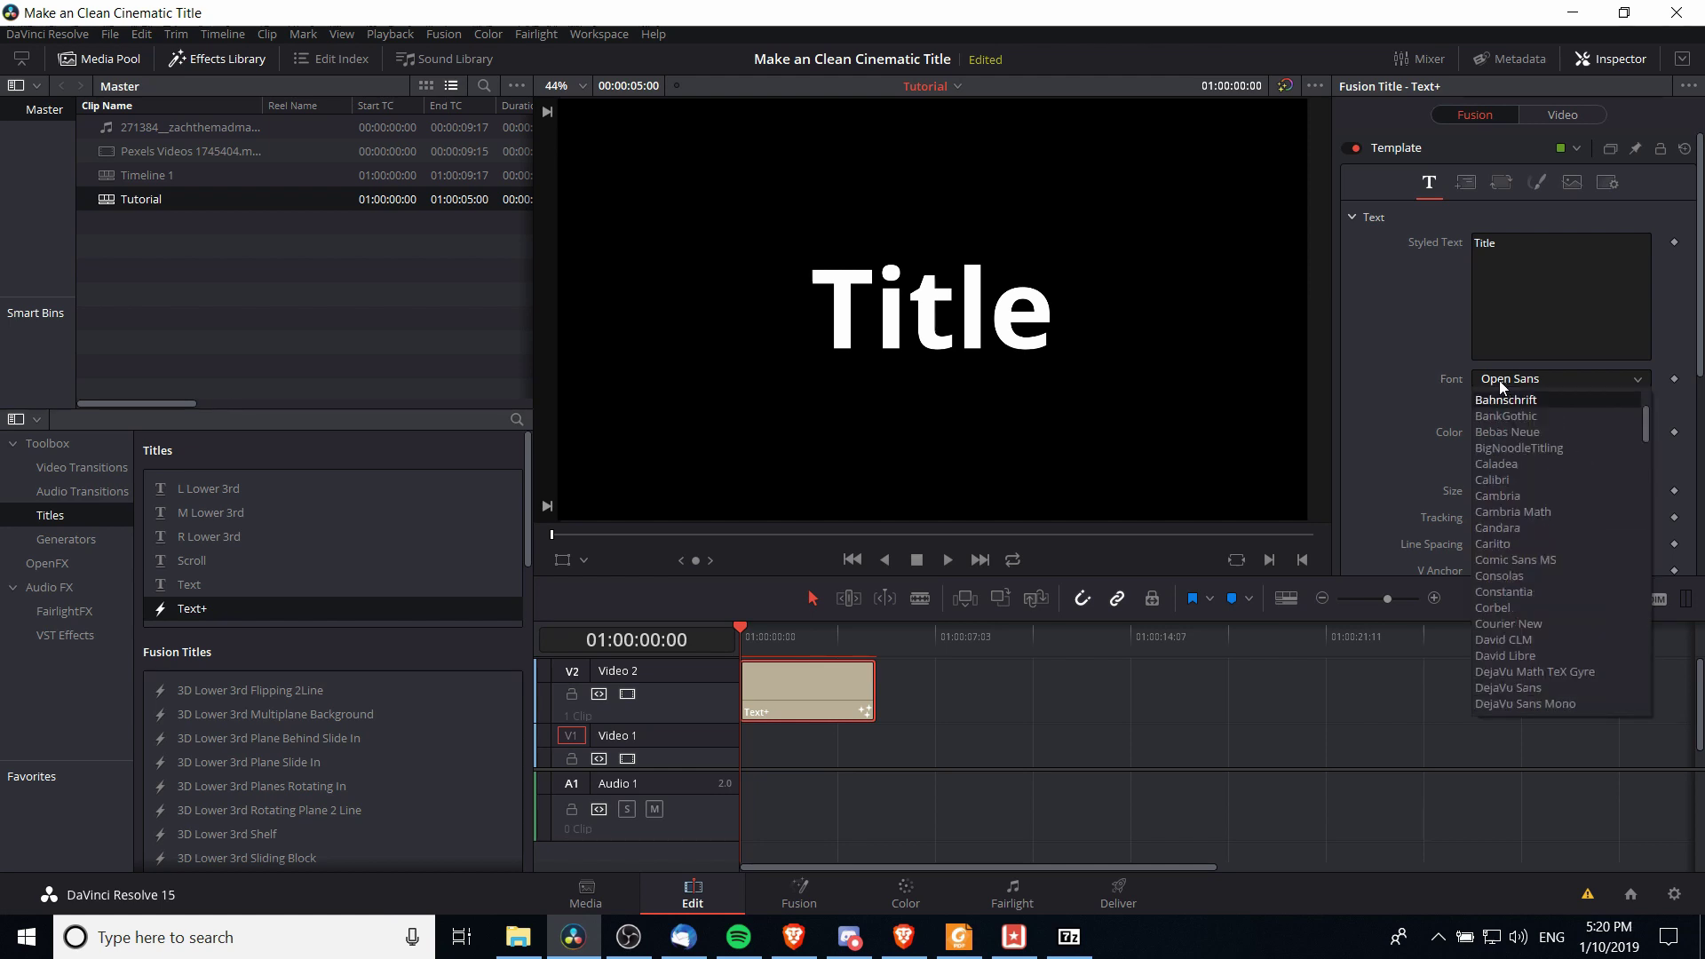
{"action": "left_click", "coordinate": [1515, 432]}
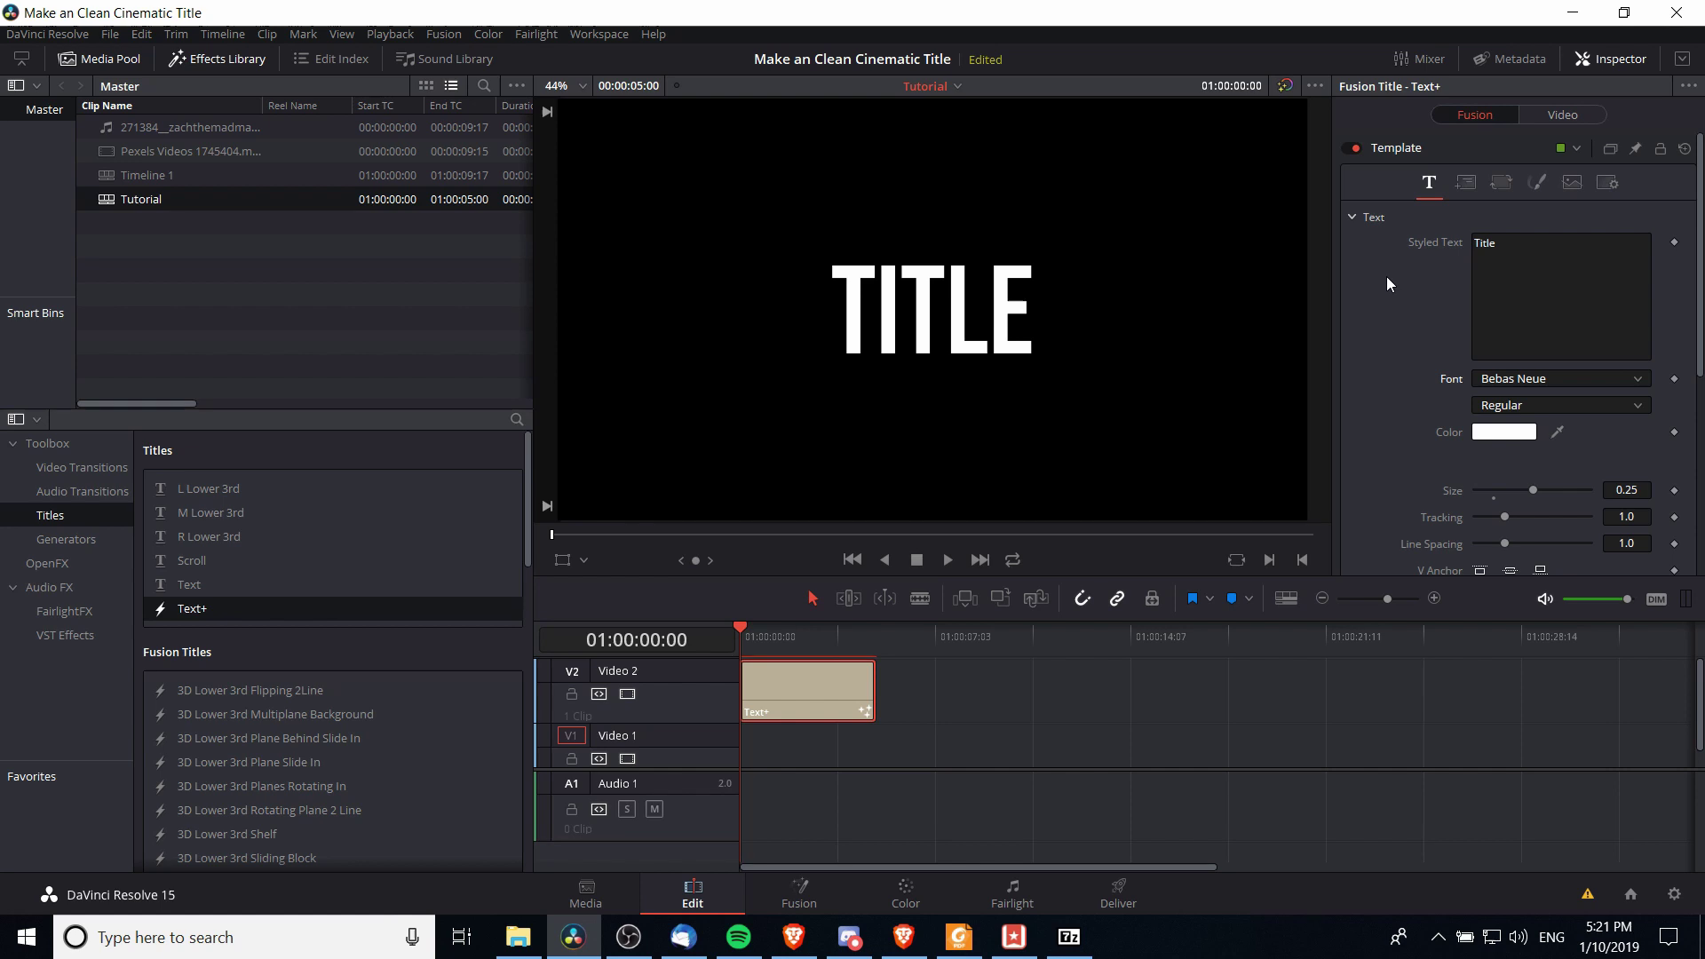
{"action": "key", "text": "Tab"}
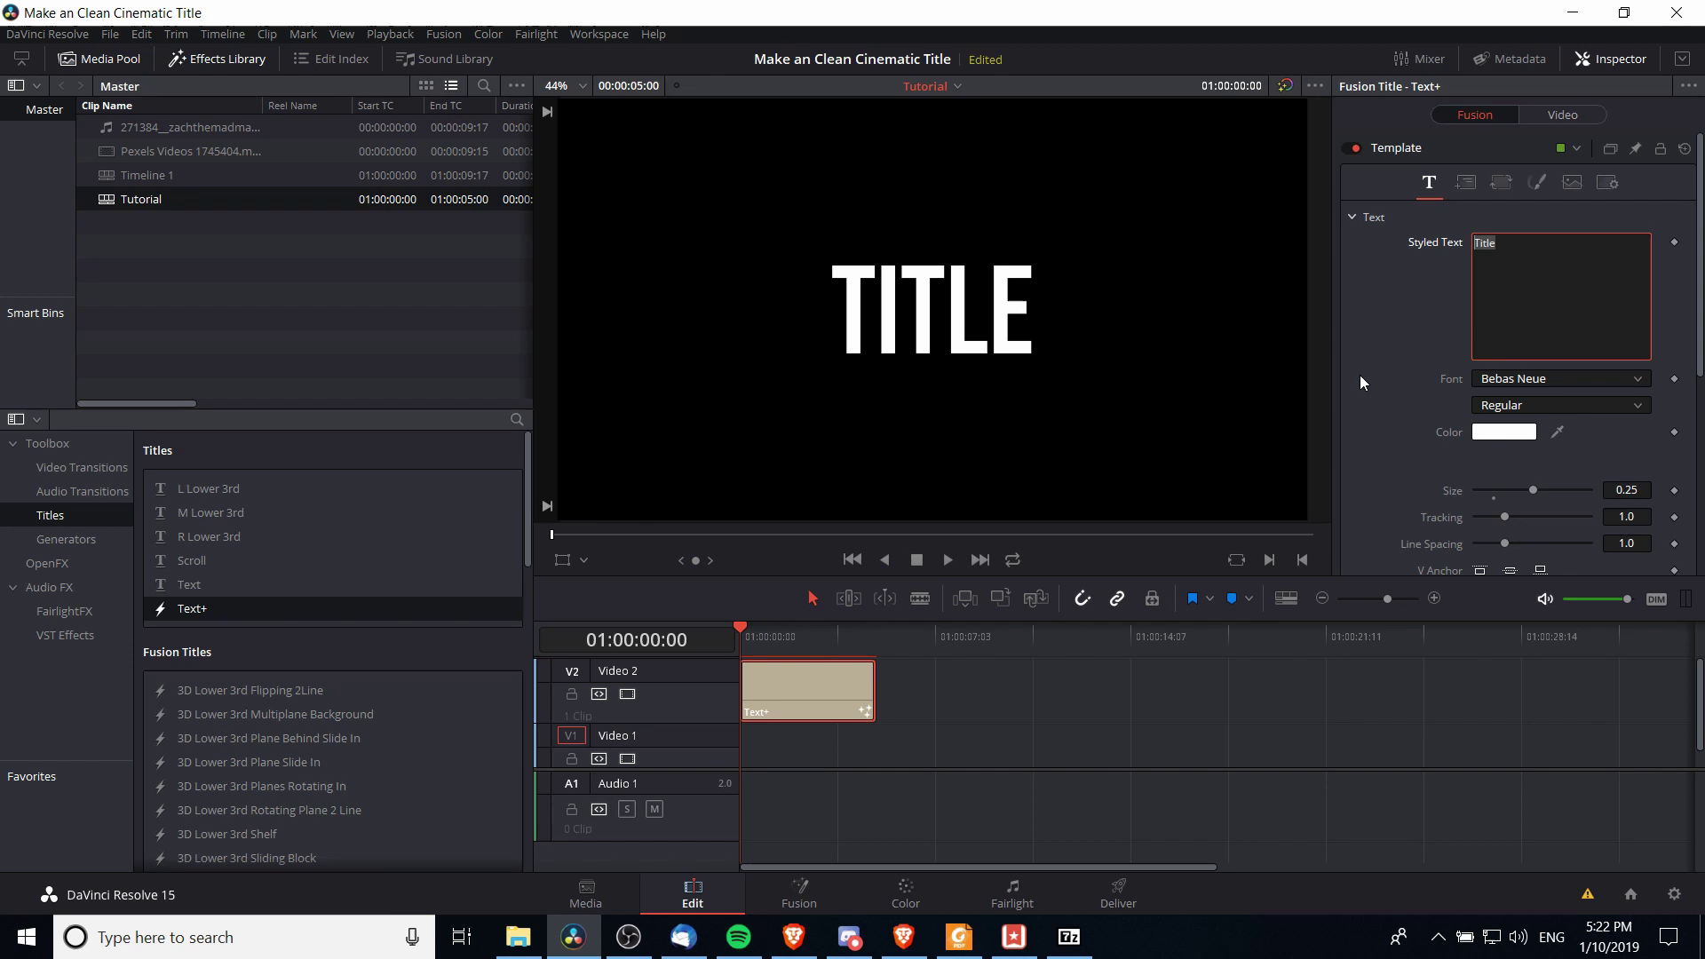
{"action": "type", "text": "Mast"}
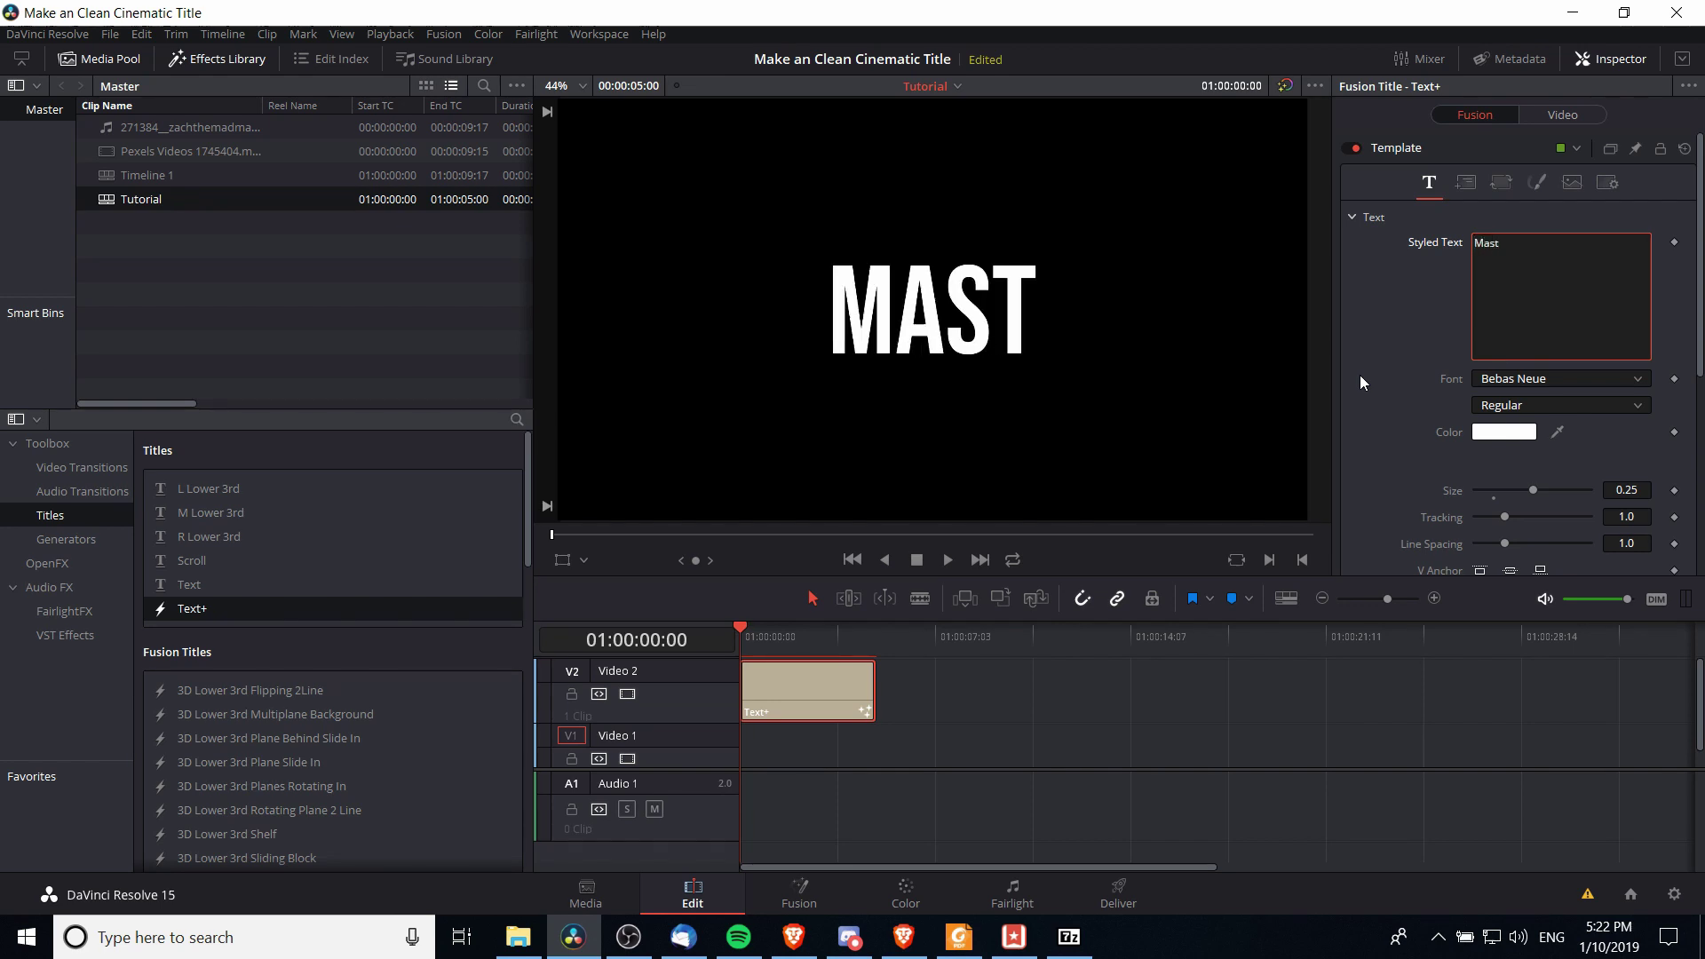
{"action": "type", "text": "er of Honor"}
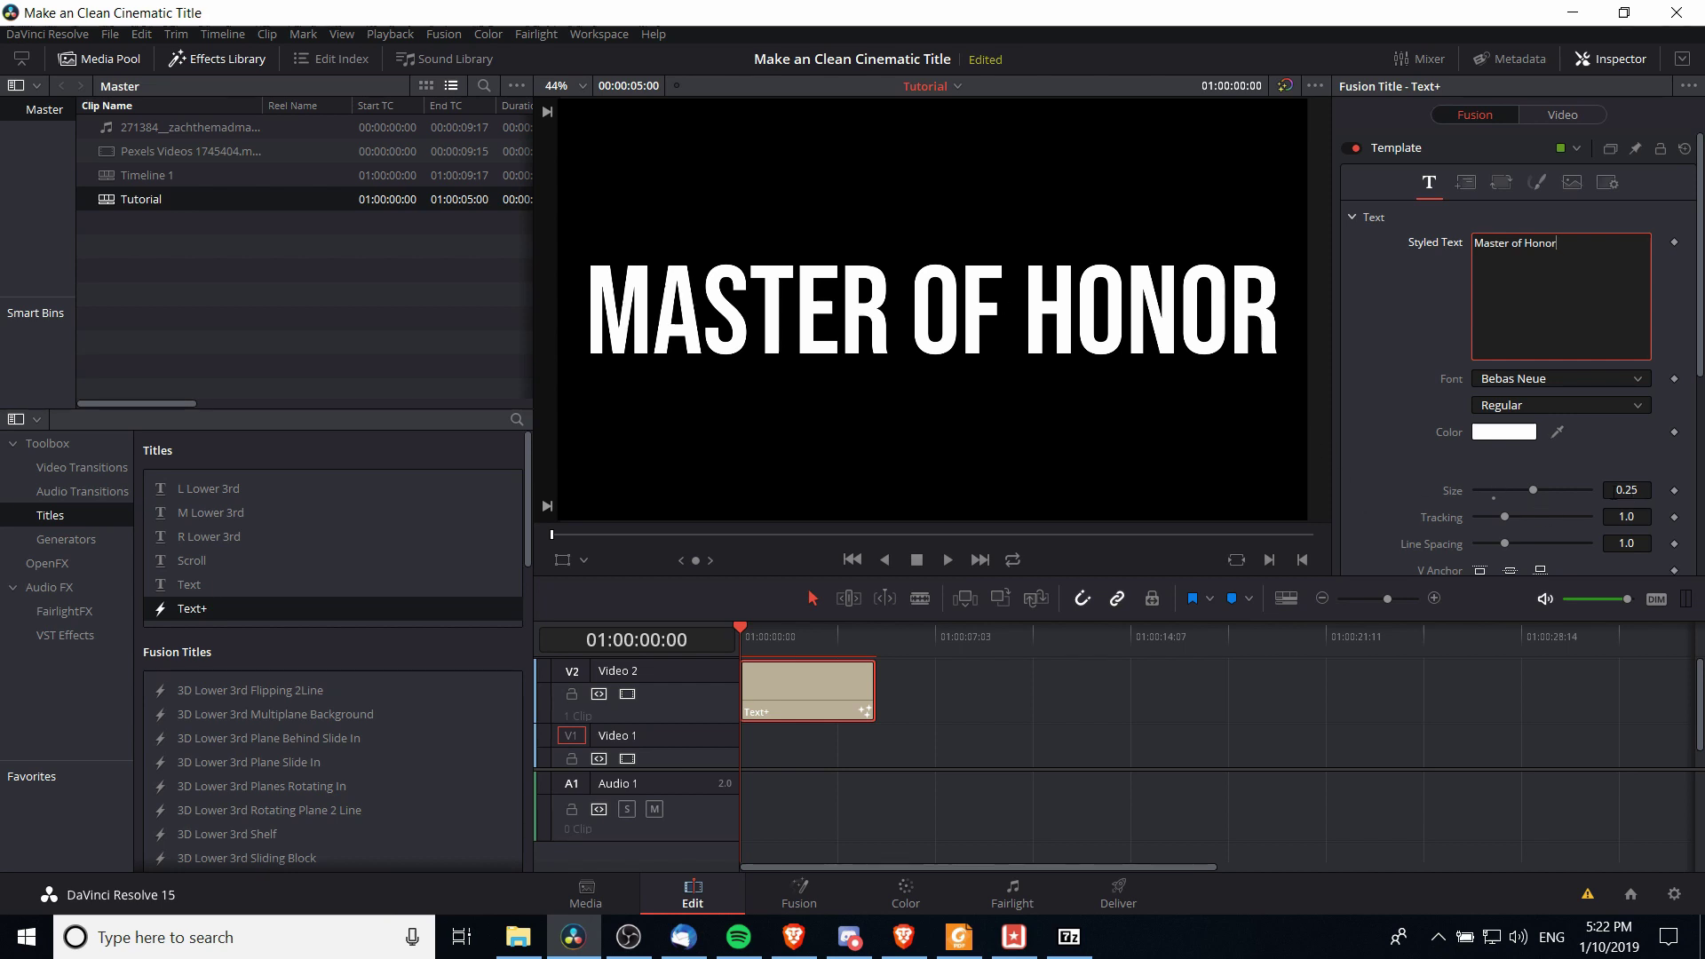
Set the title Size to 0.15 and add a Size keyframe at the clip's start
{"action": "left_click", "coordinate": [1622, 488]}
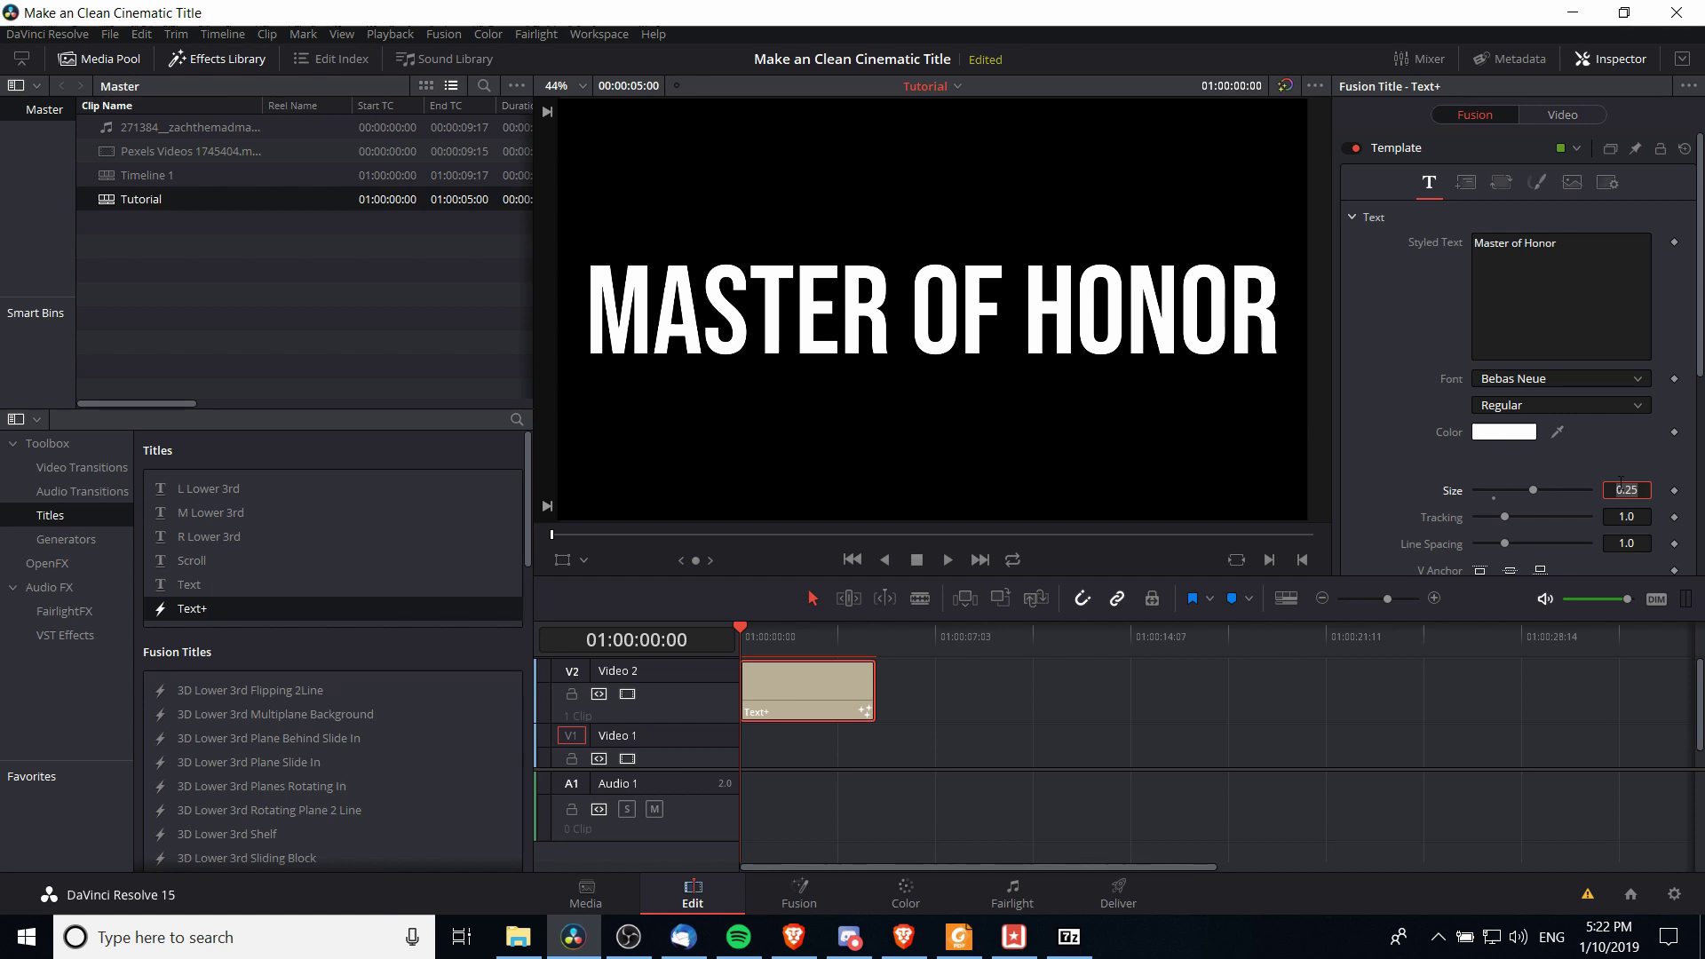
{"action": "type", "text": "0.15"}
{"action": "key", "text": "Tab"}
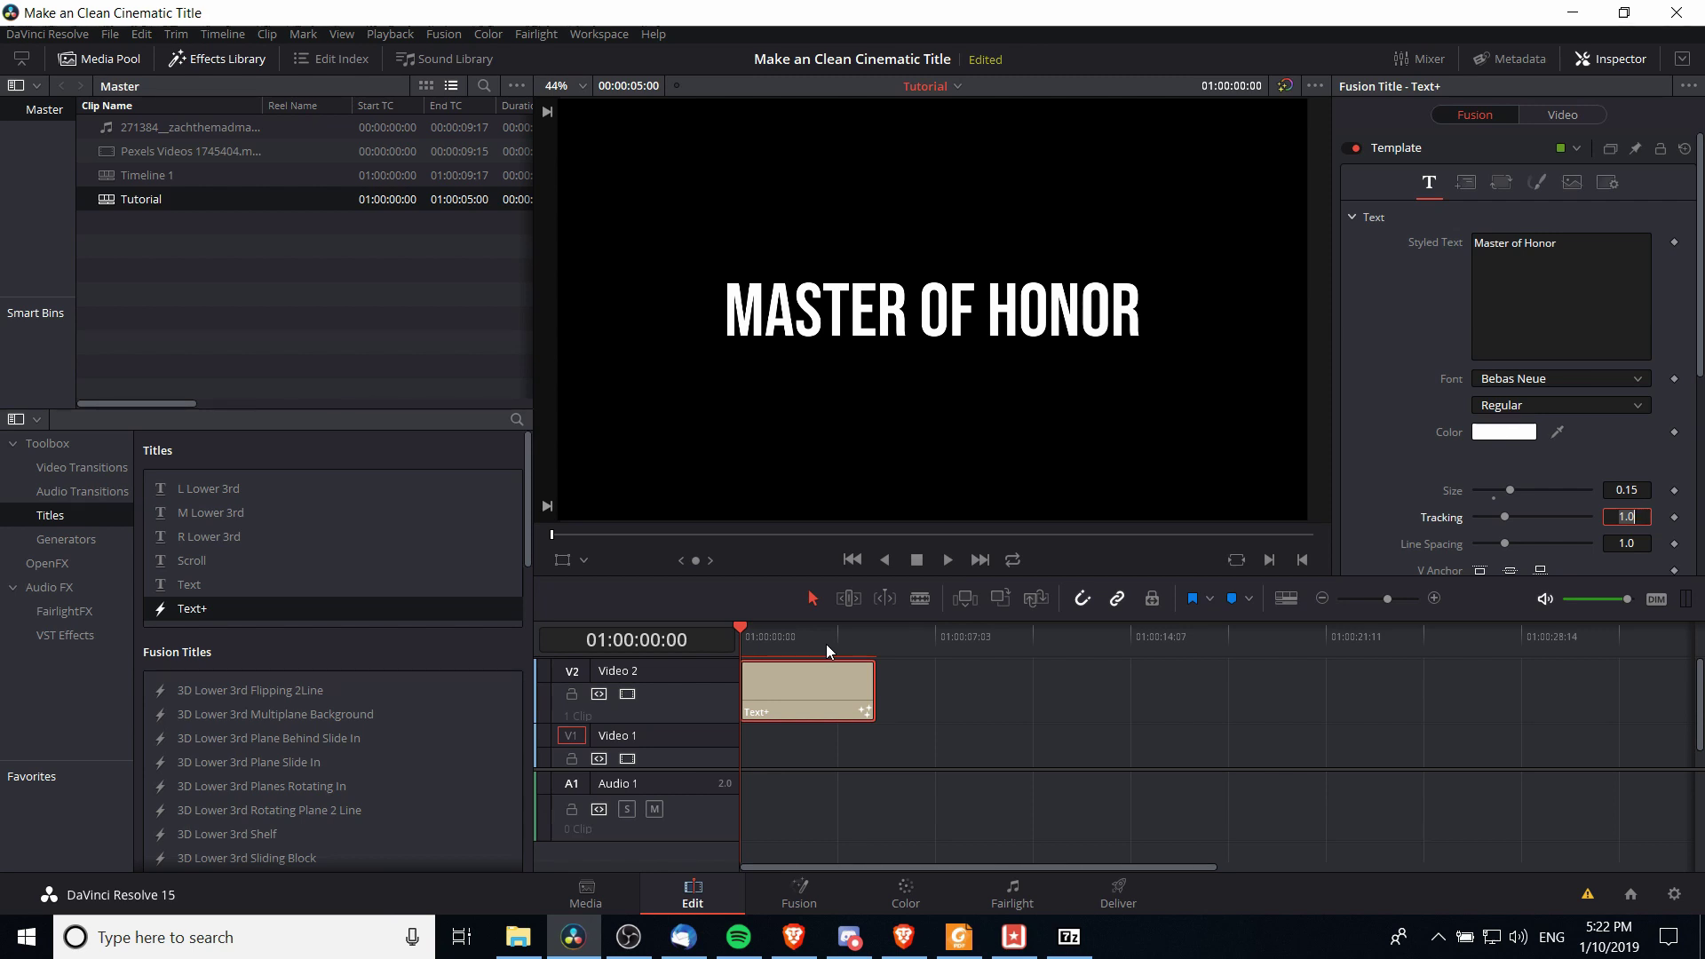
{"action": "left_click", "coordinate": [1370, 457]}
{"action": "left_click", "coordinate": [1674, 490]}
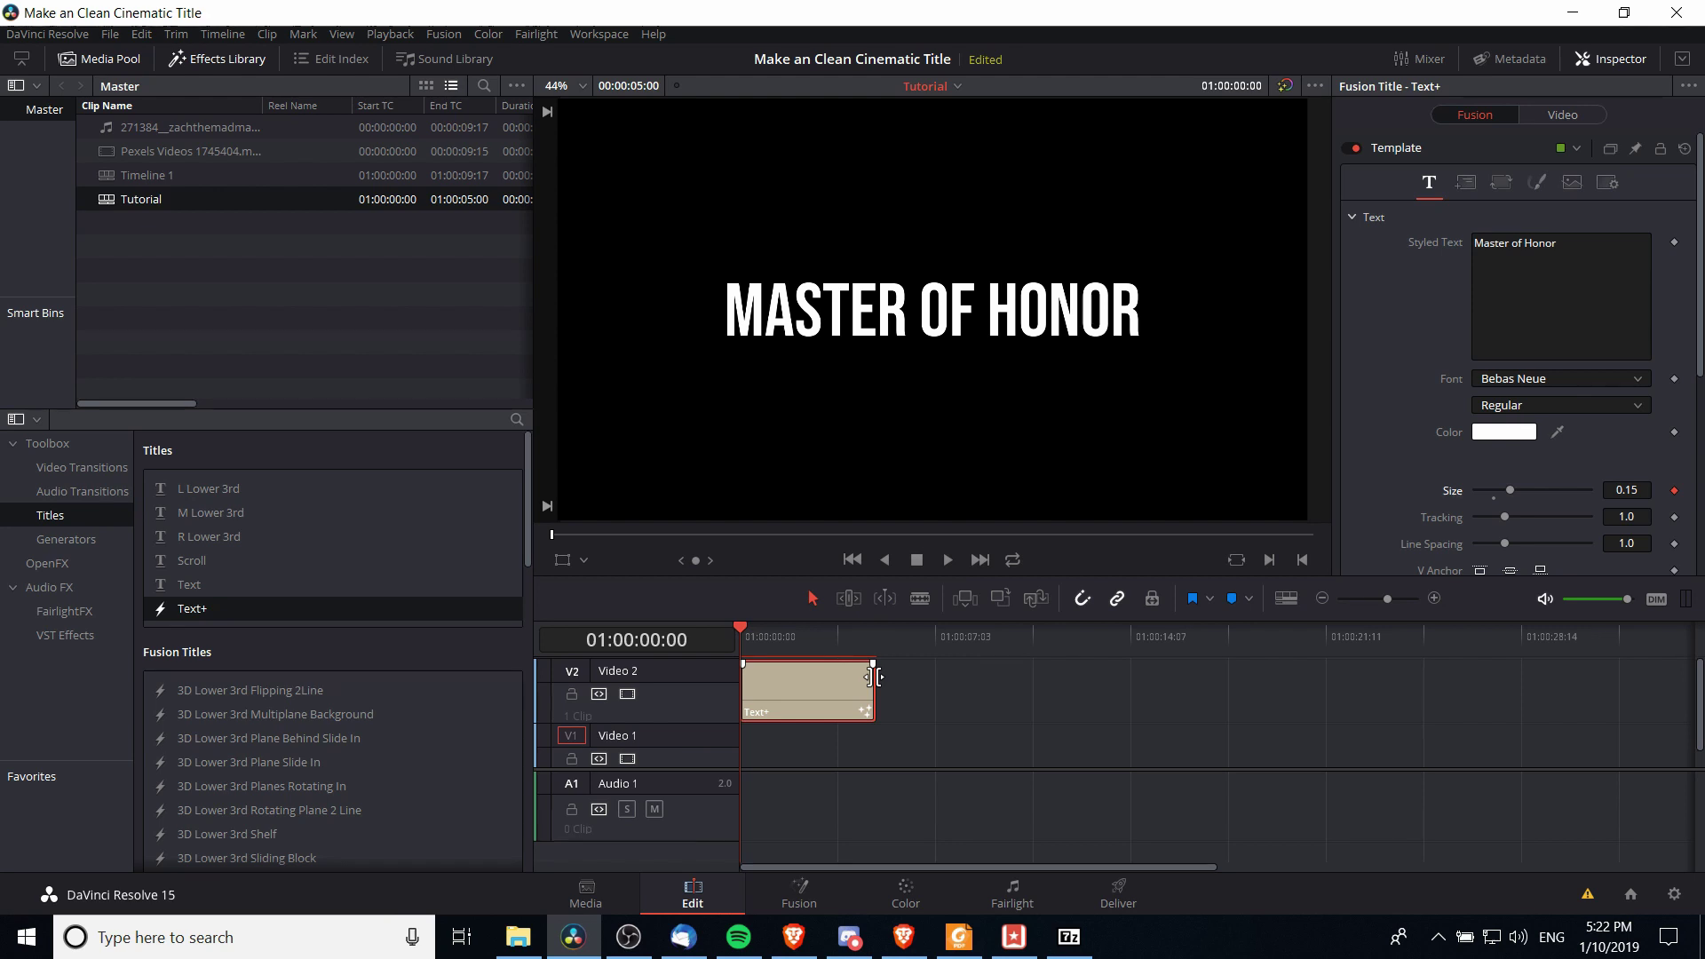
Lengthen the title clip to about 7.5 seconds and keyframe Size at 0.2205 at its end
{"action": "left_click_drag", "start_coordinate": [874, 676], "coordinate": [944, 676]}
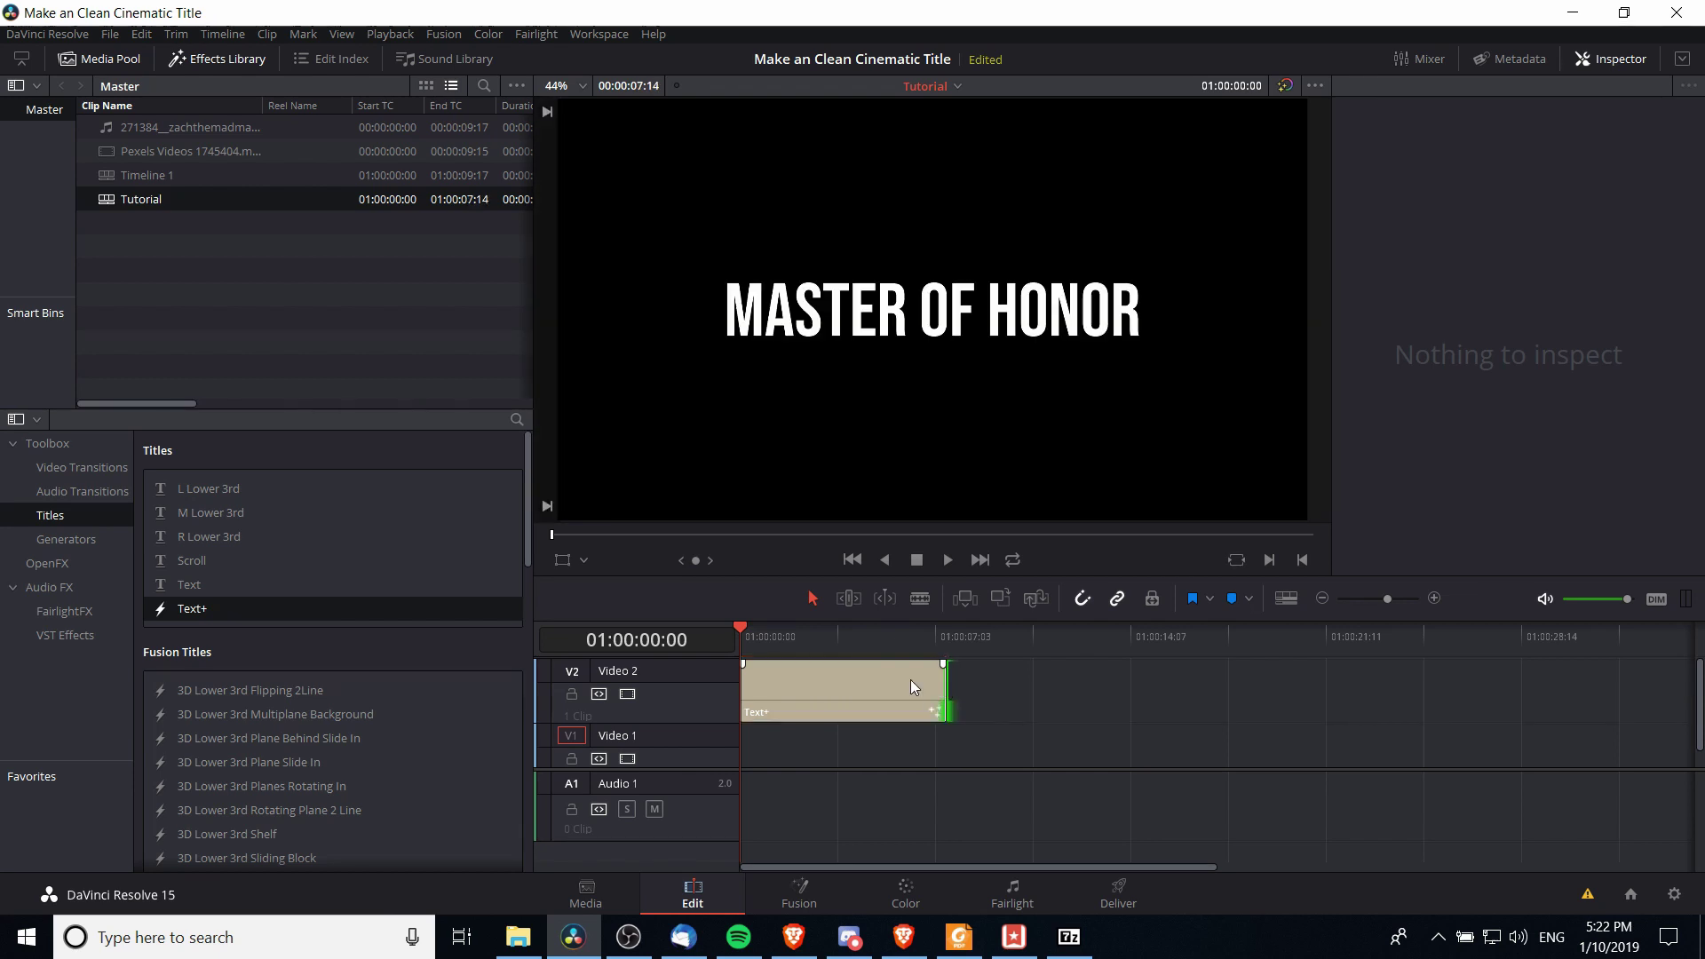
{"action": "left_click", "coordinate": [779, 669]}
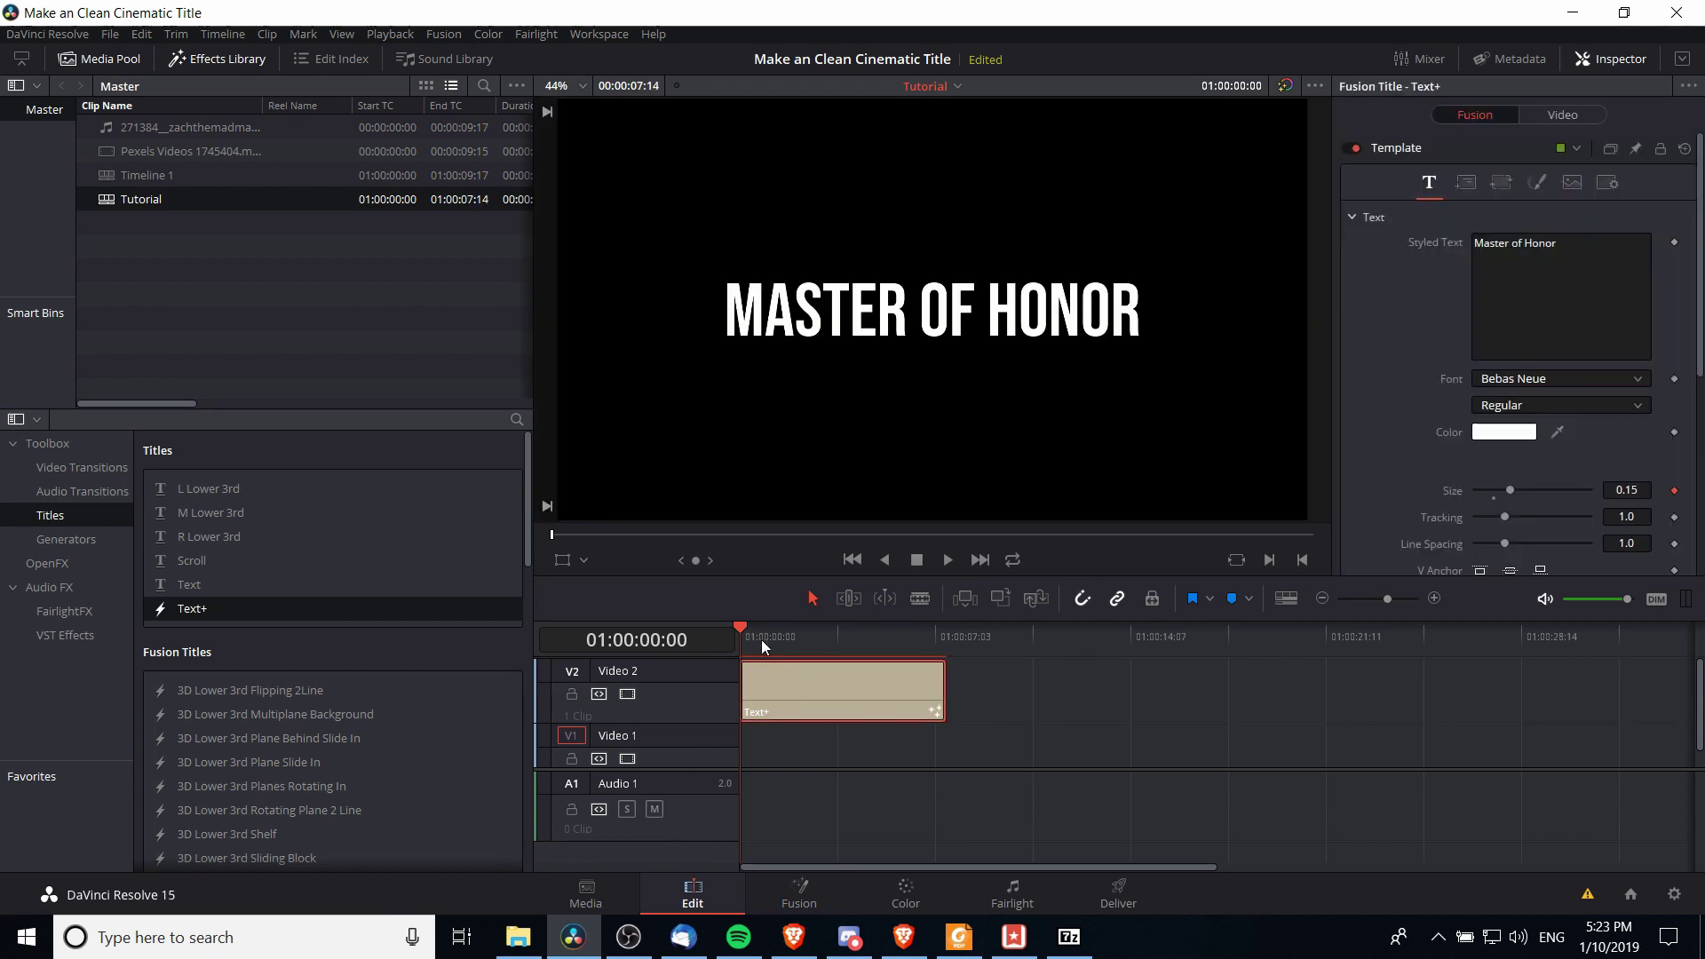
{"action": "left_click_drag", "start_coordinate": [739, 629], "coordinate": [968, 630]}
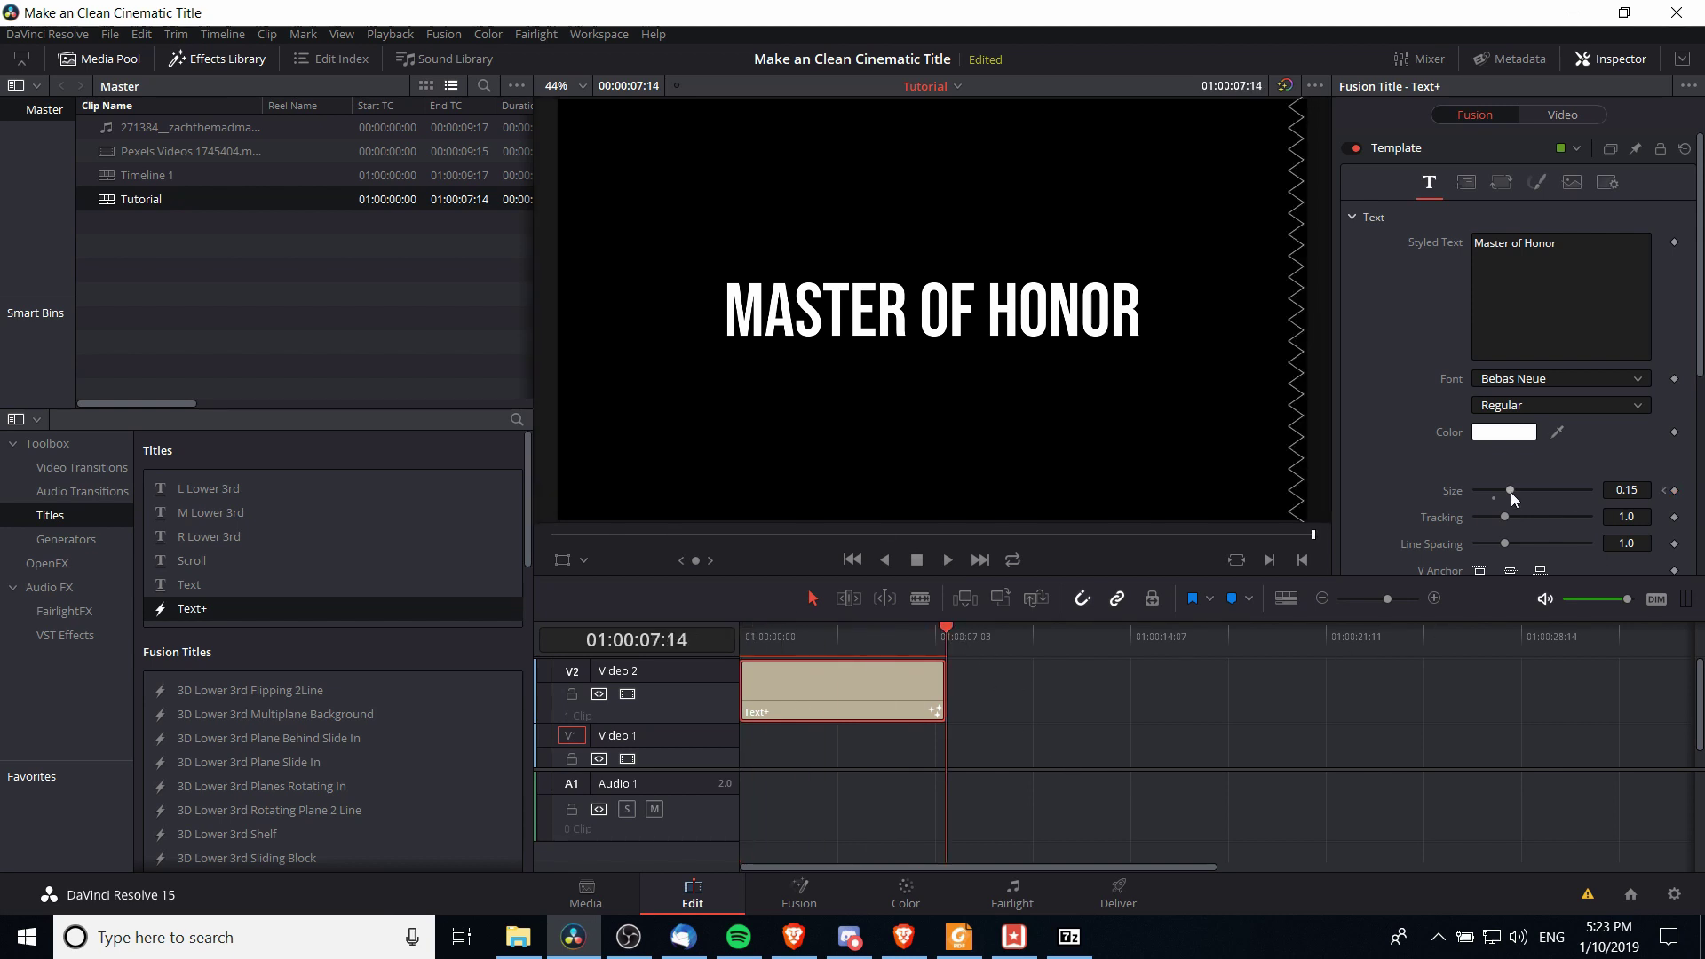
{"action": "left_click_drag", "start_coordinate": [1510, 492], "coordinate": [1527, 492]}
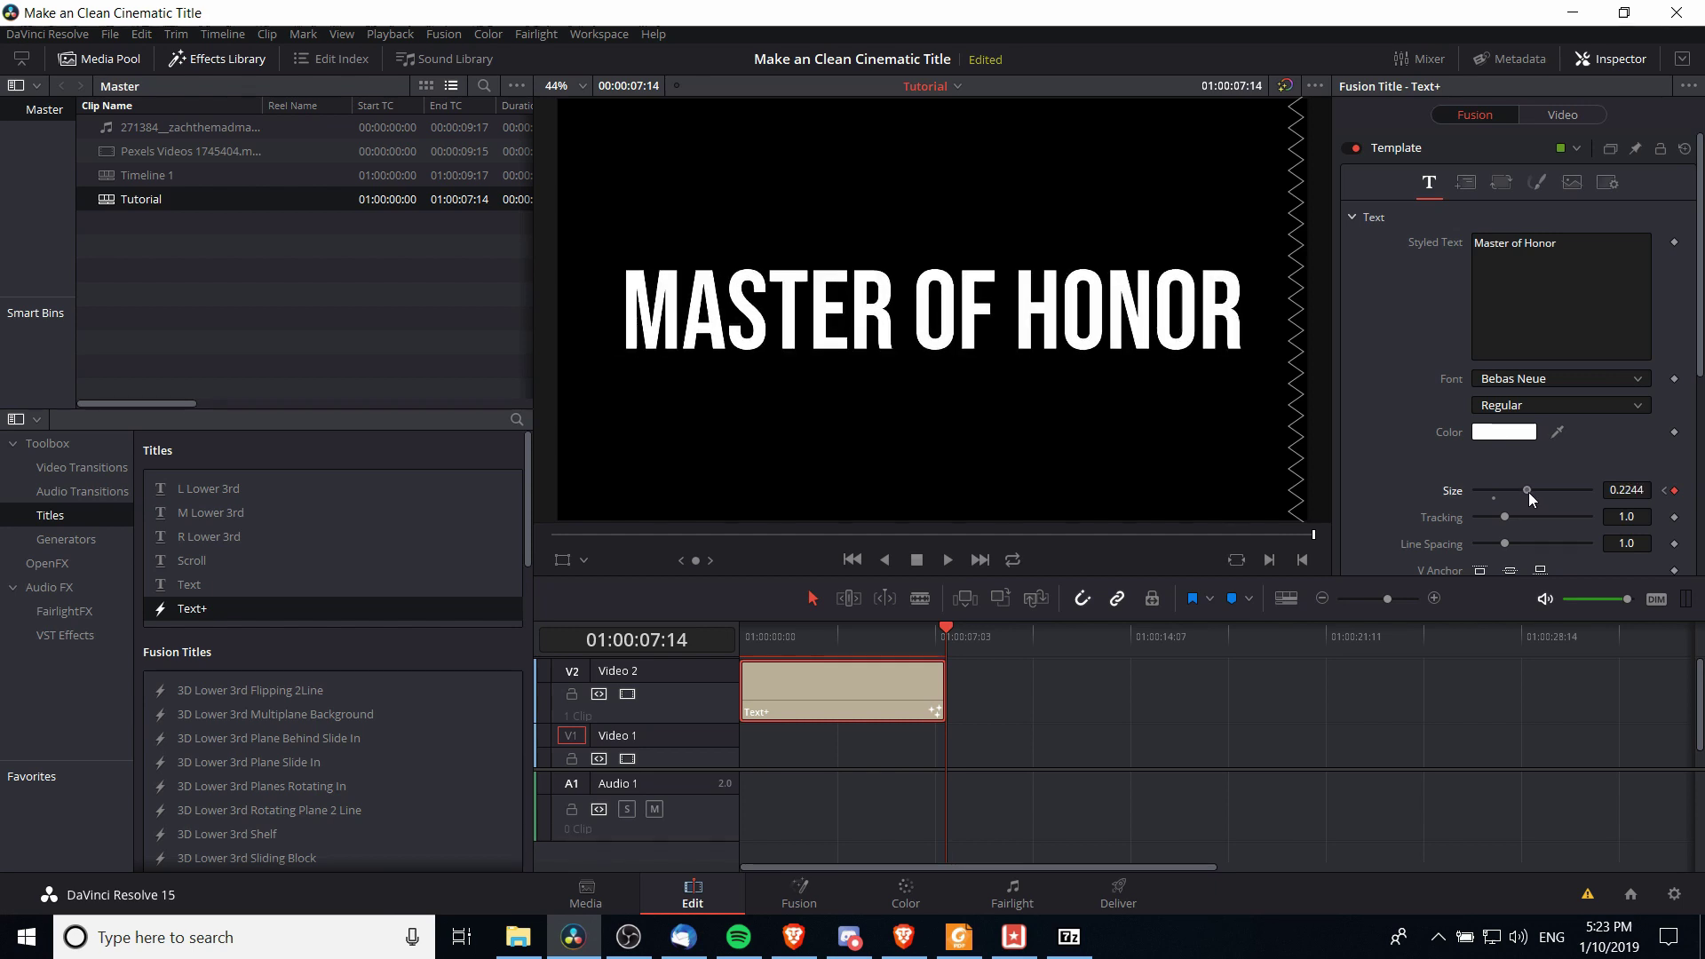
{"action": "left_click_drag", "start_coordinate": [1527, 492], "coordinate": [1526, 492]}
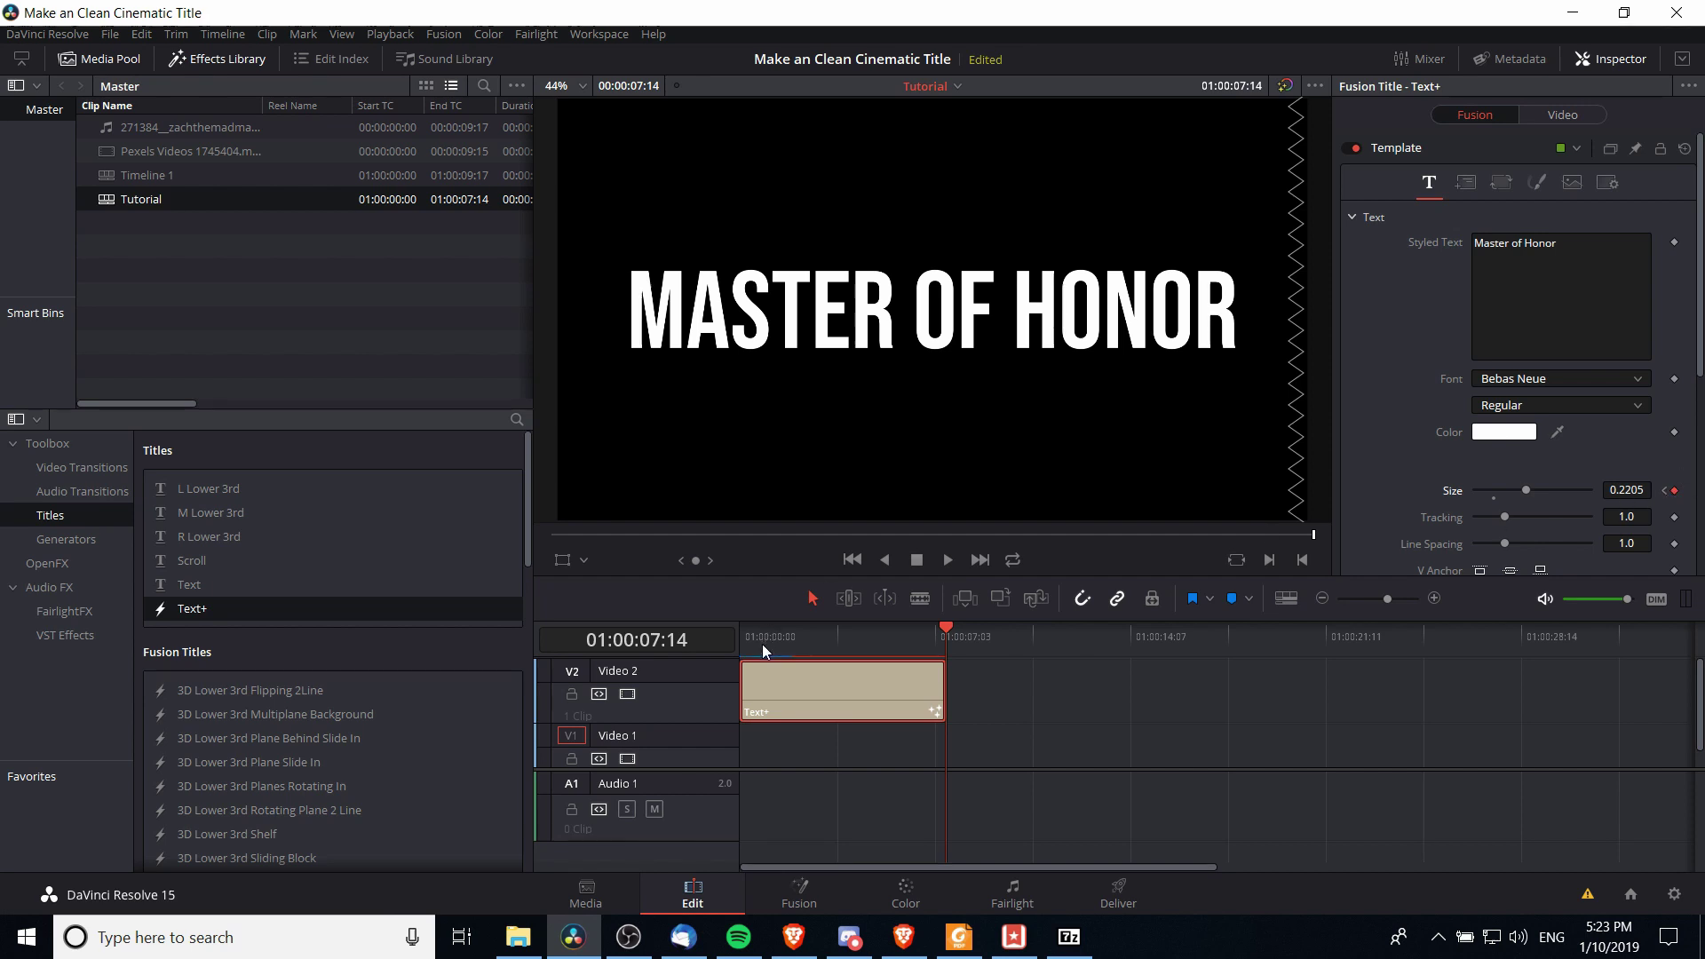
Preview the title growing from 0.15 to 0.2205, then return to the first frame
{"action": "left_click_drag", "start_coordinate": [762, 643], "coordinate": [726, 646]}
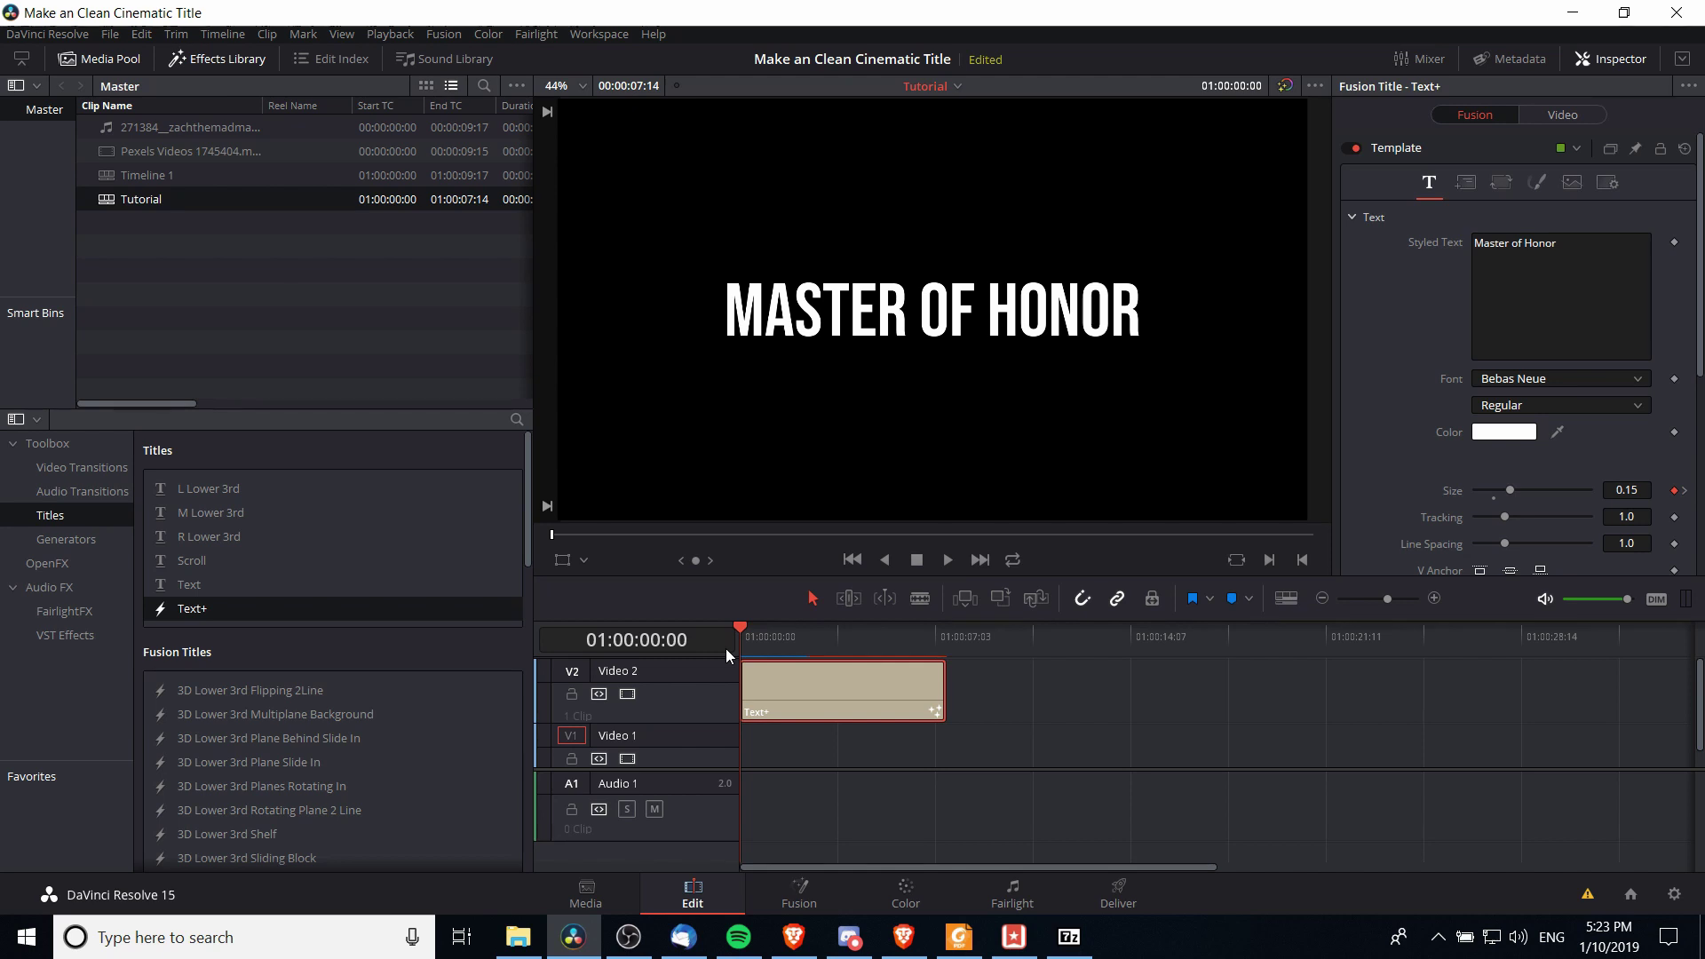
{"action": "left_click", "coordinate": [1684, 490]}
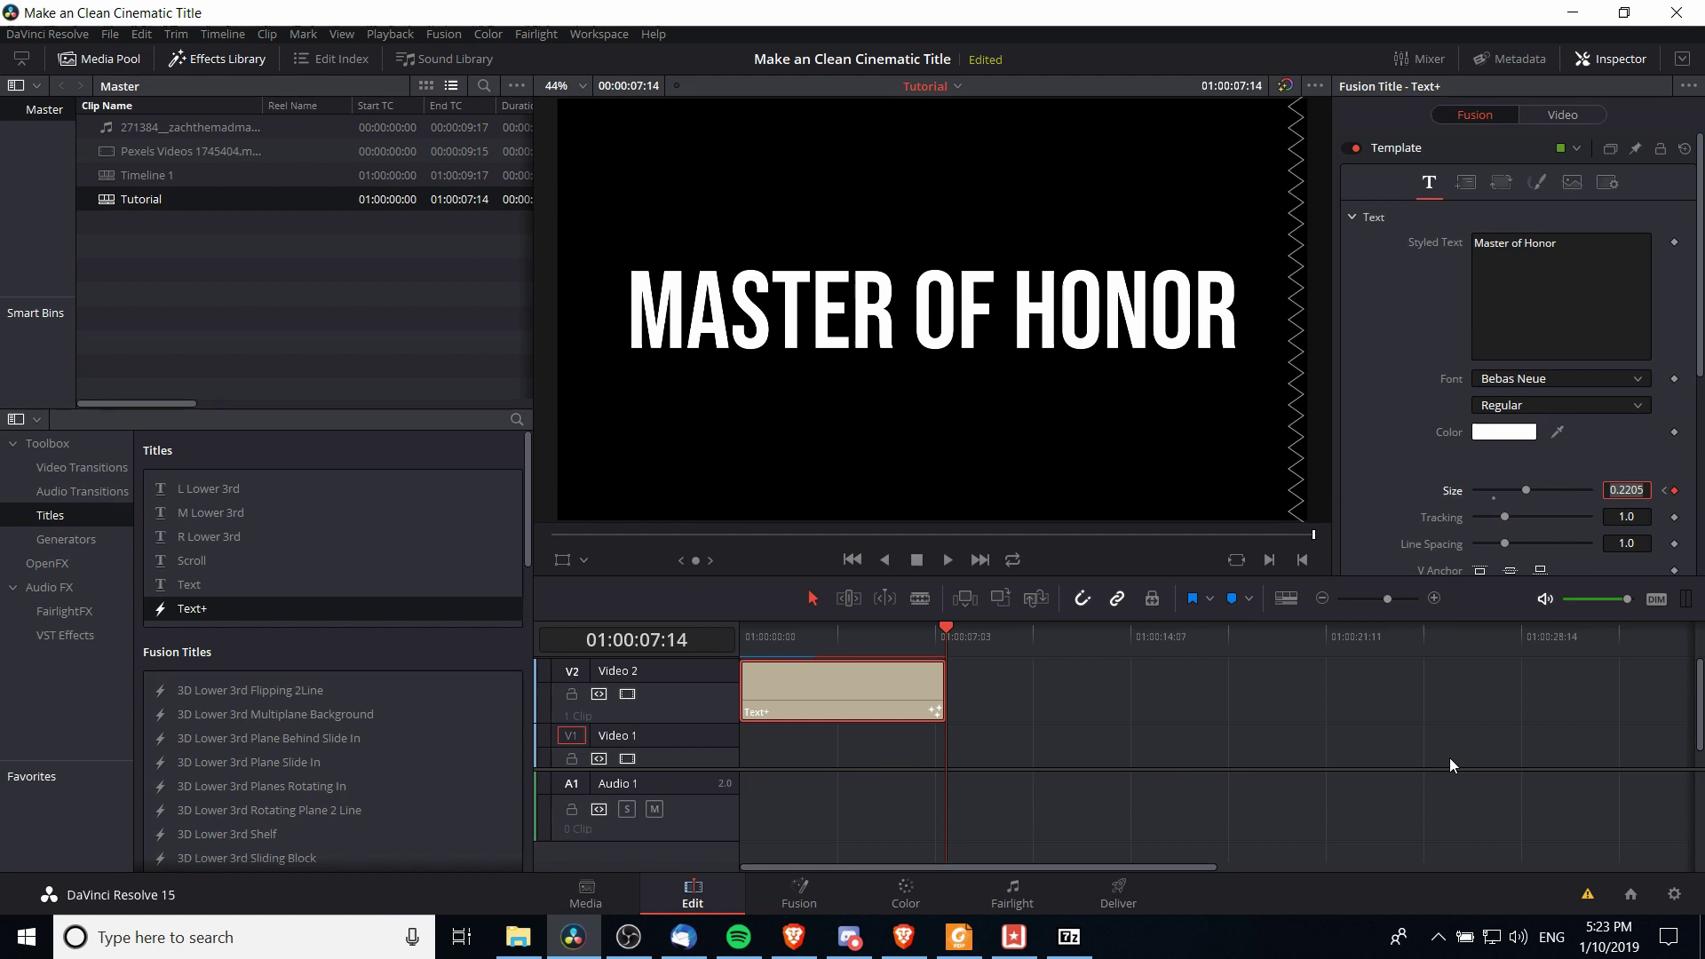
{"action": "left_click", "coordinate": [739, 637]}
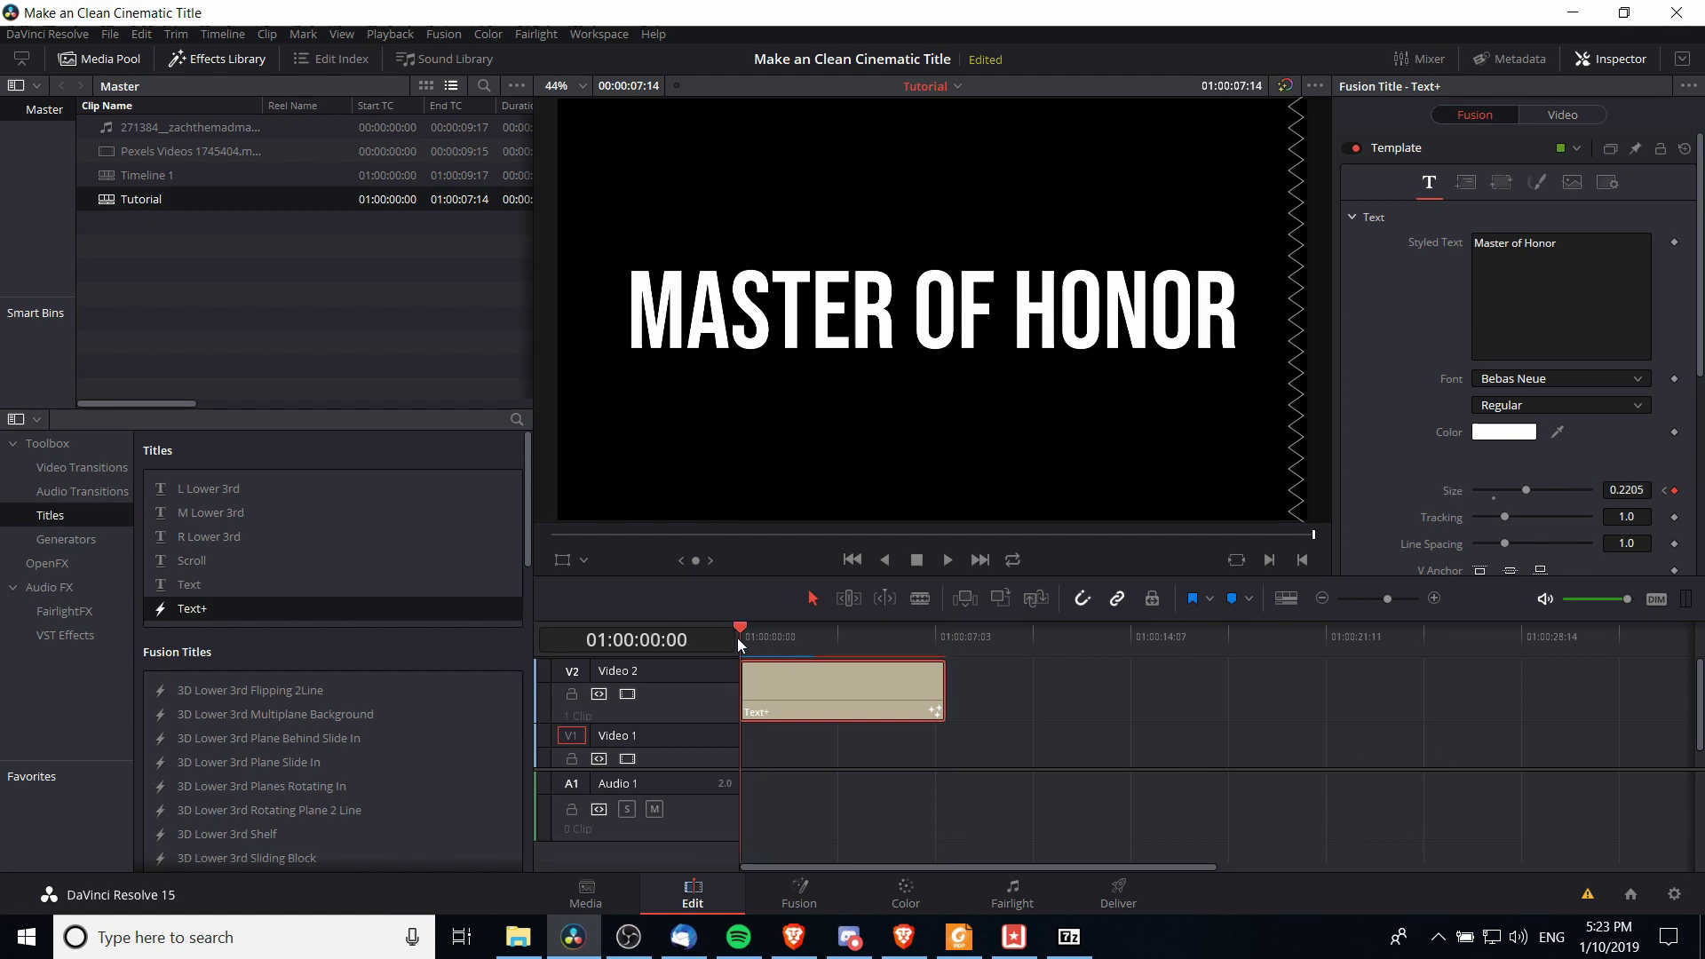
{"action": "key", "text": "space"}
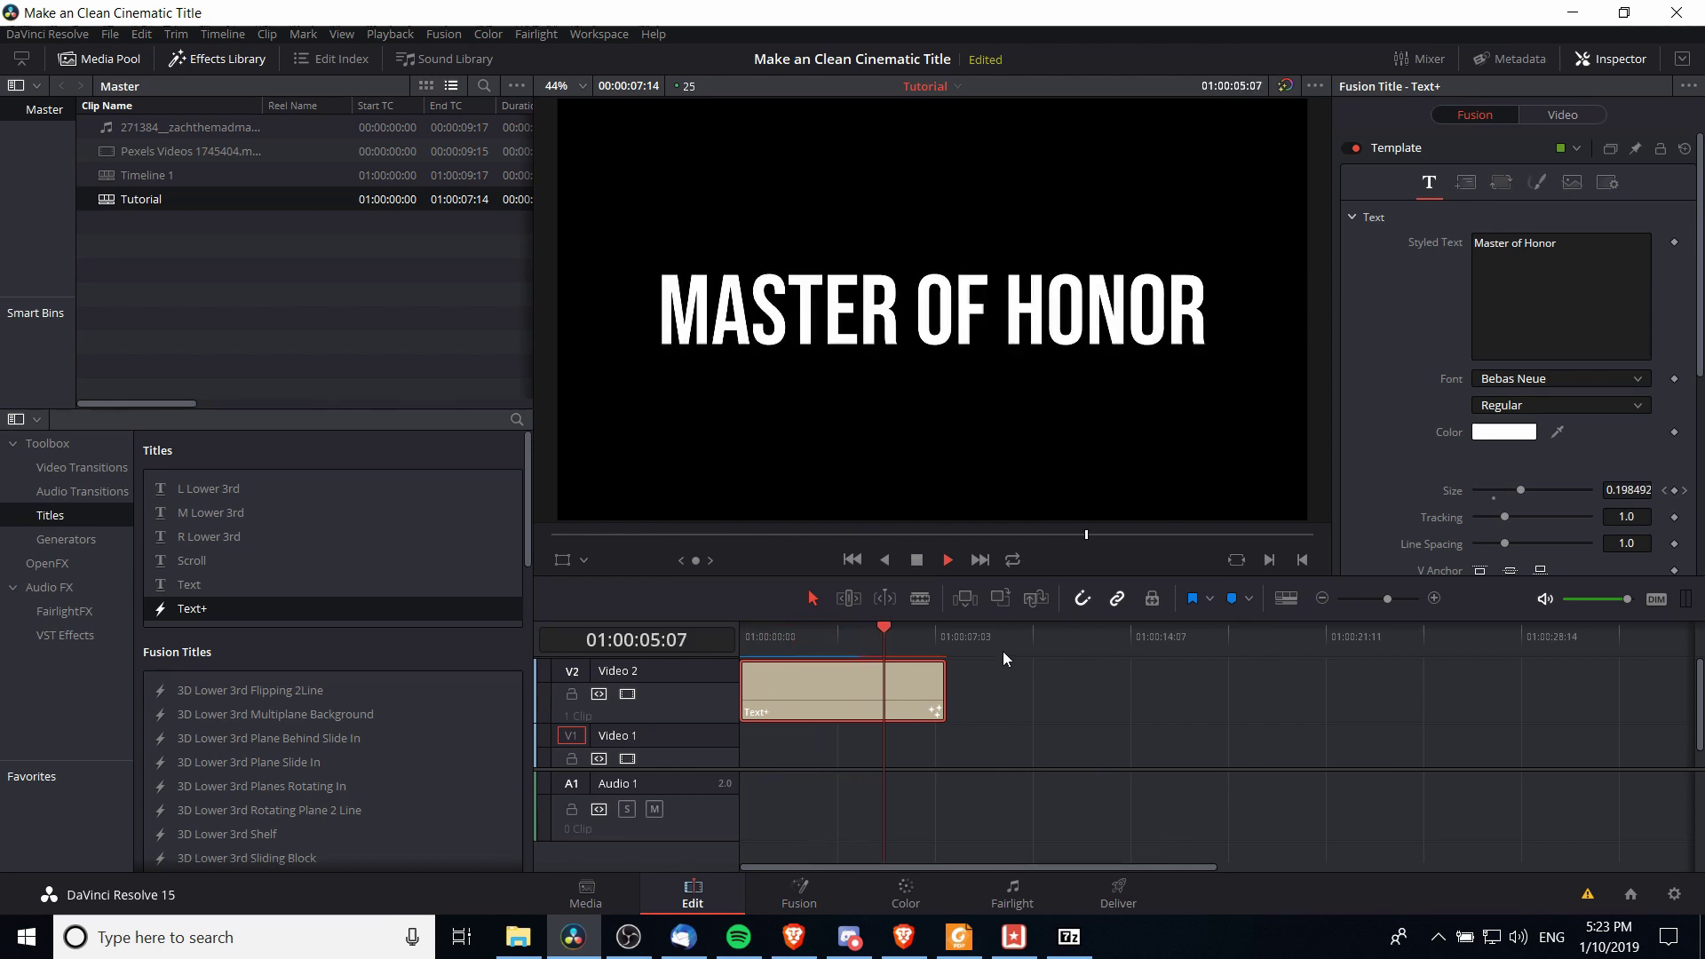
{"action": "key", "text": "space"}
{"action": "left_click_drag", "start_coordinate": [837, 626], "coordinate": [703, 653]}
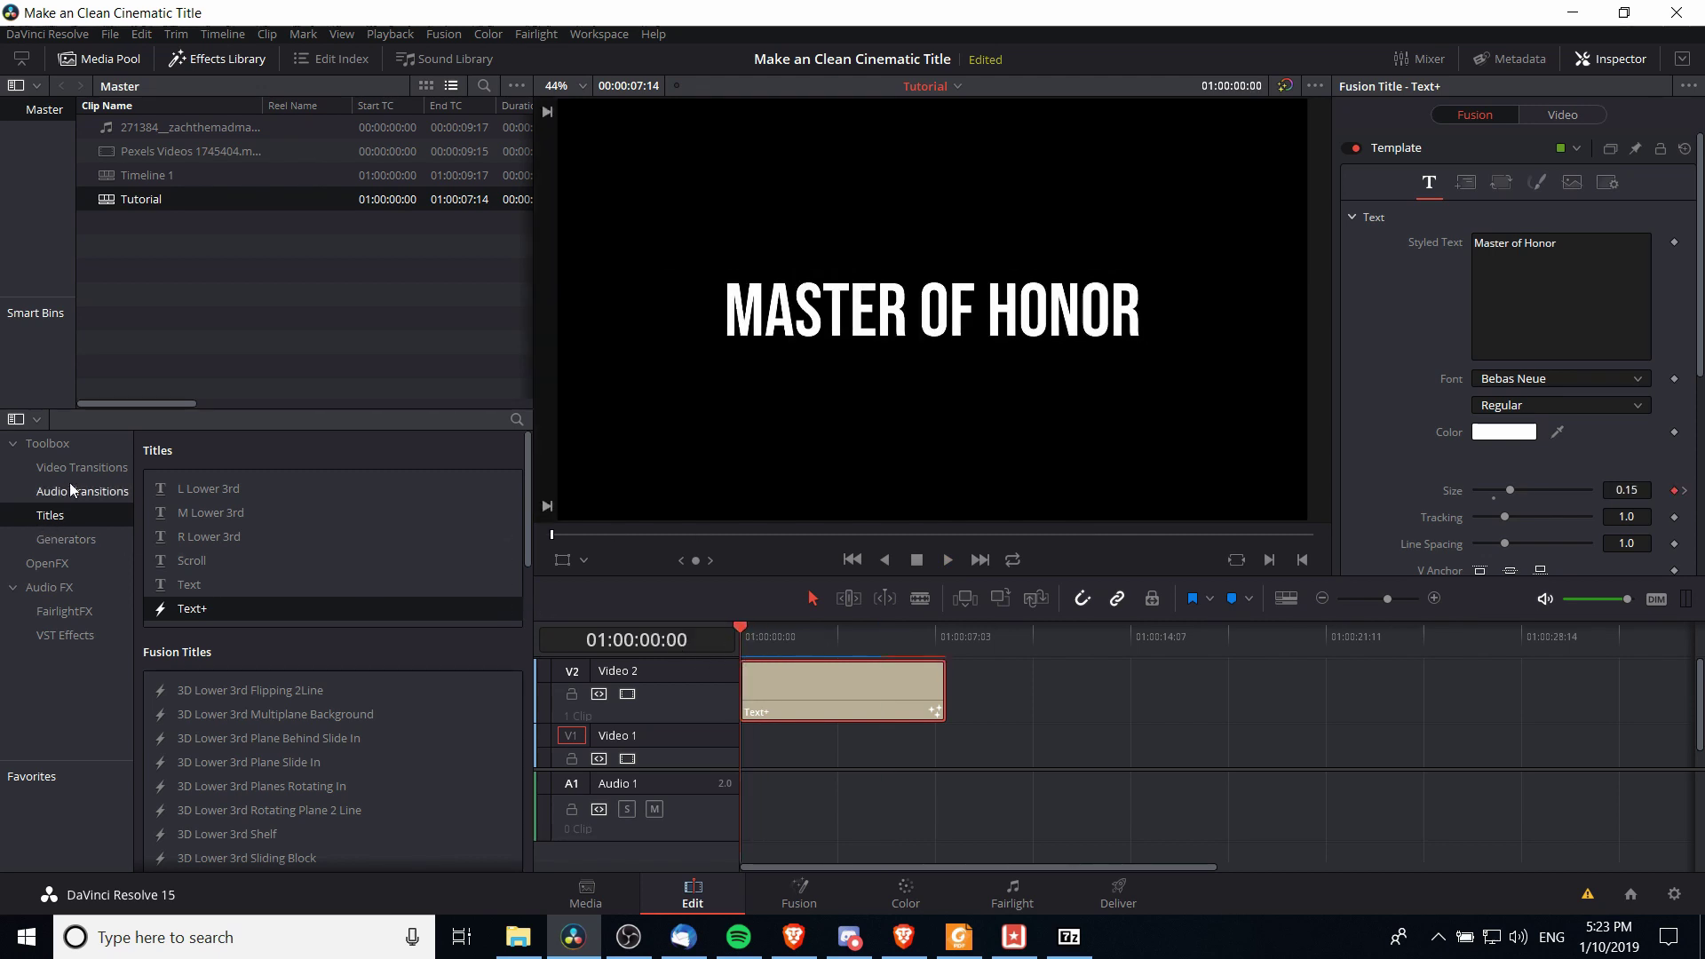
Place a Blur Dissolve transition at the start of the title clip and preview it
{"action": "left_click", "coordinate": [90, 468]}
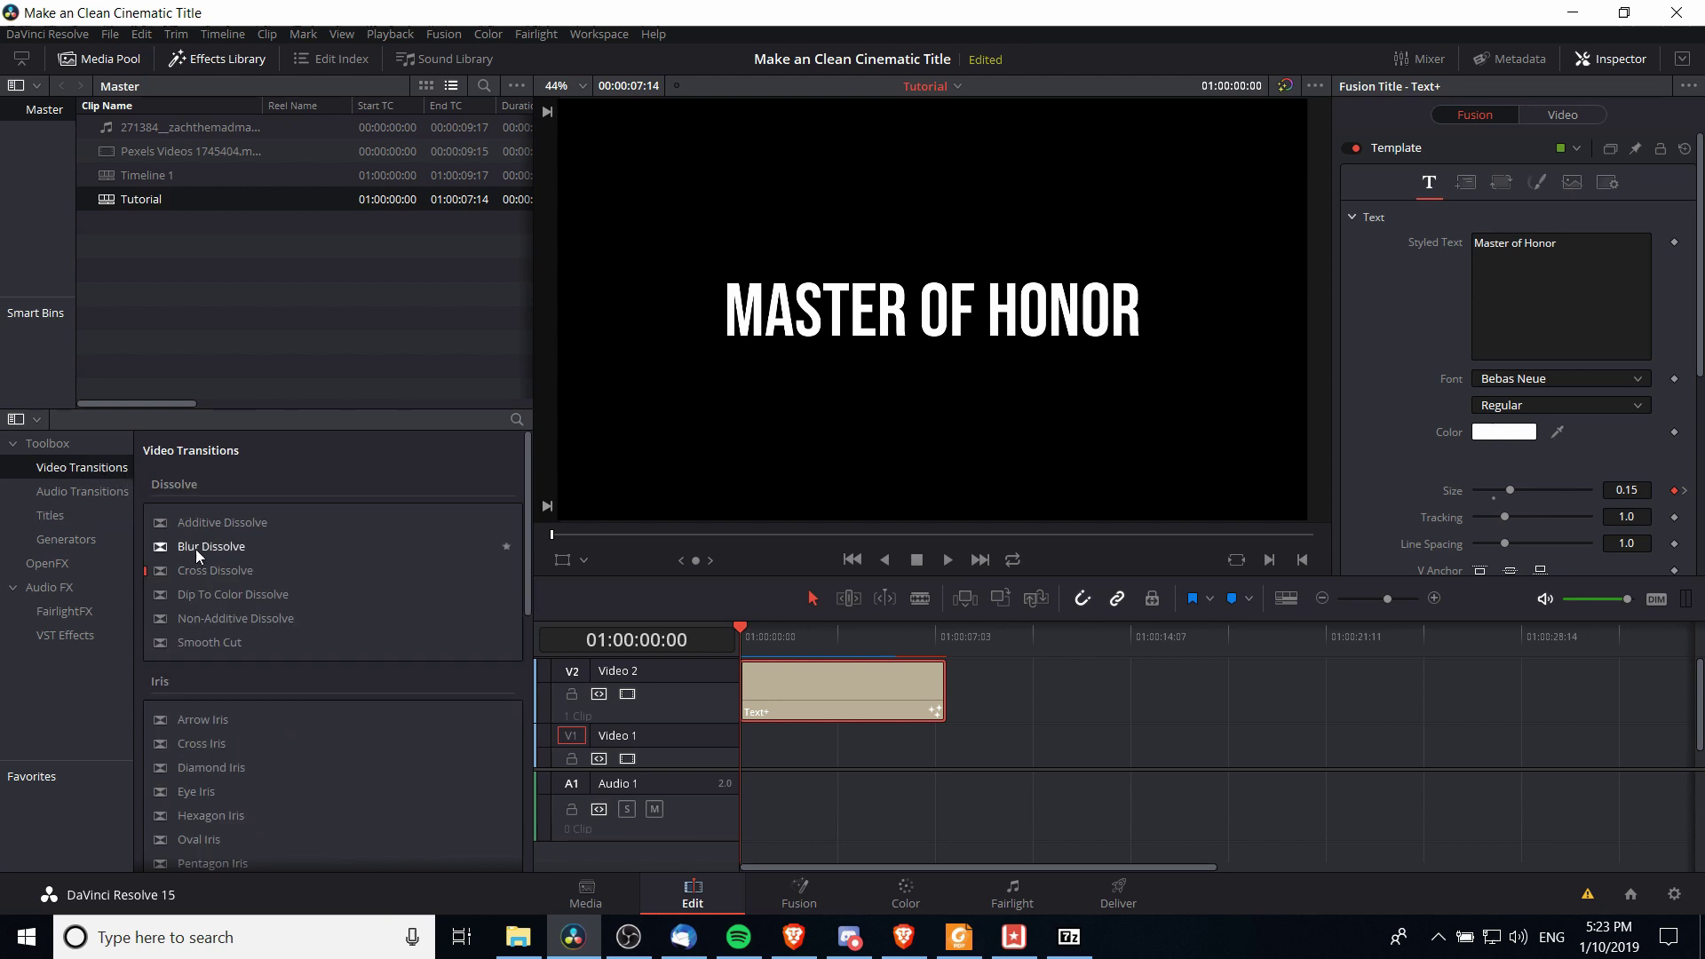
{"action": "left_click", "coordinate": [184, 550]}
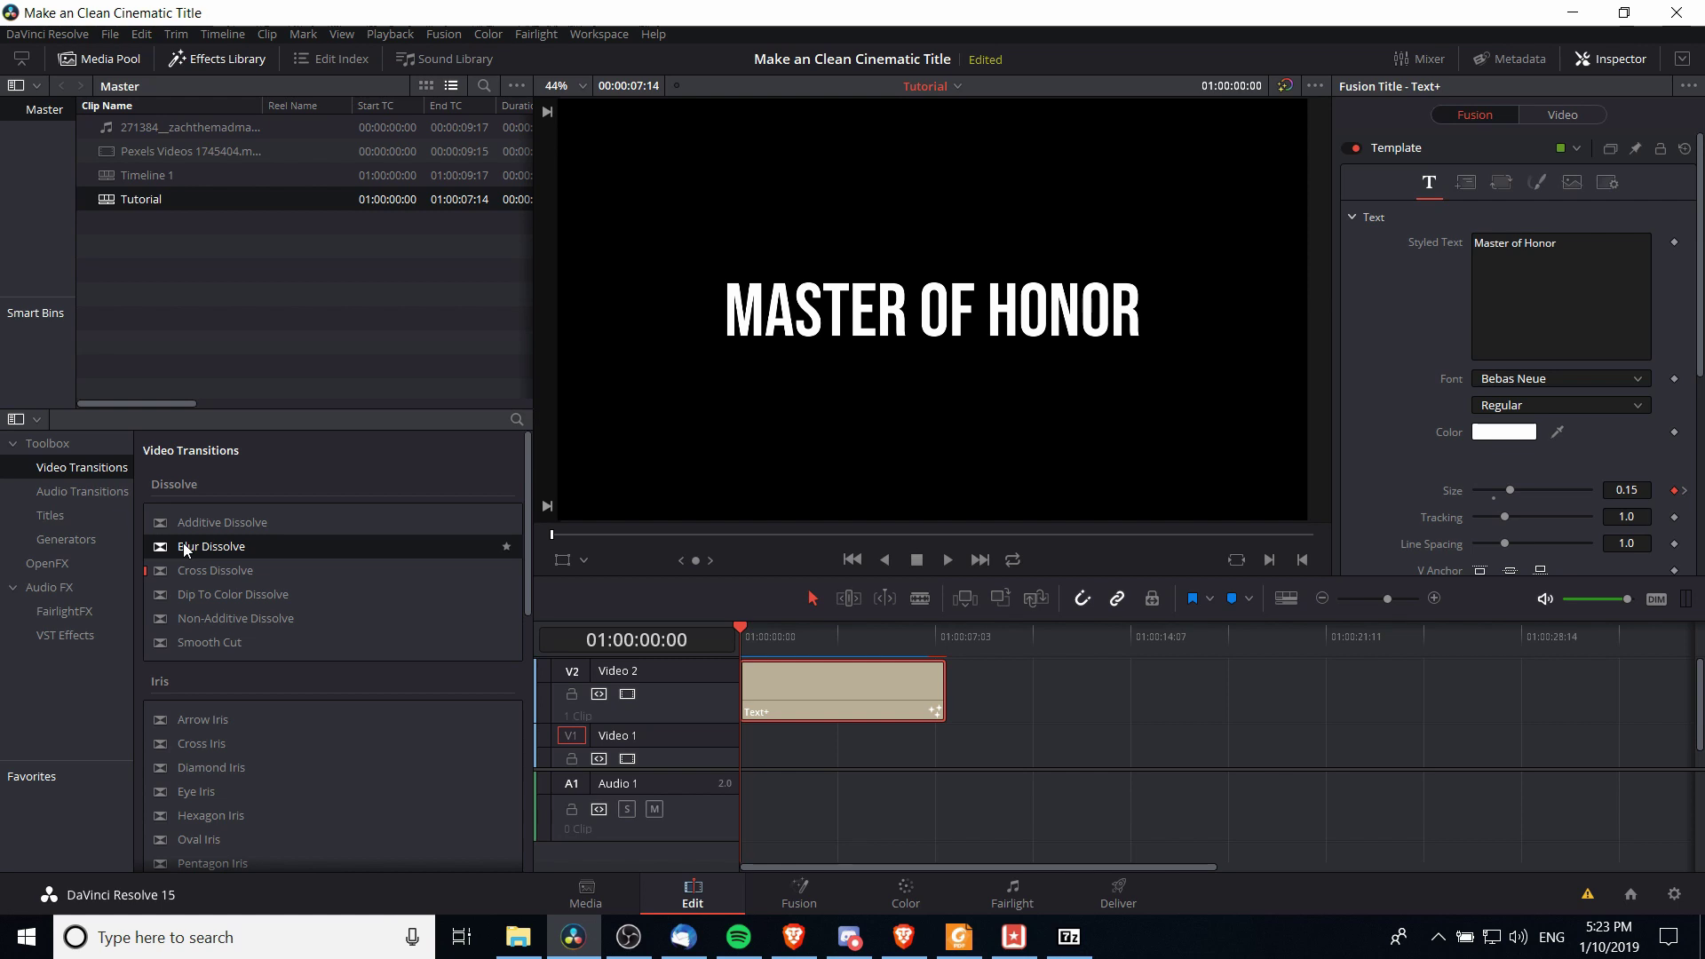
{"action": "left_click_drag", "start_coordinate": [183, 548], "coordinate": [765, 699]}
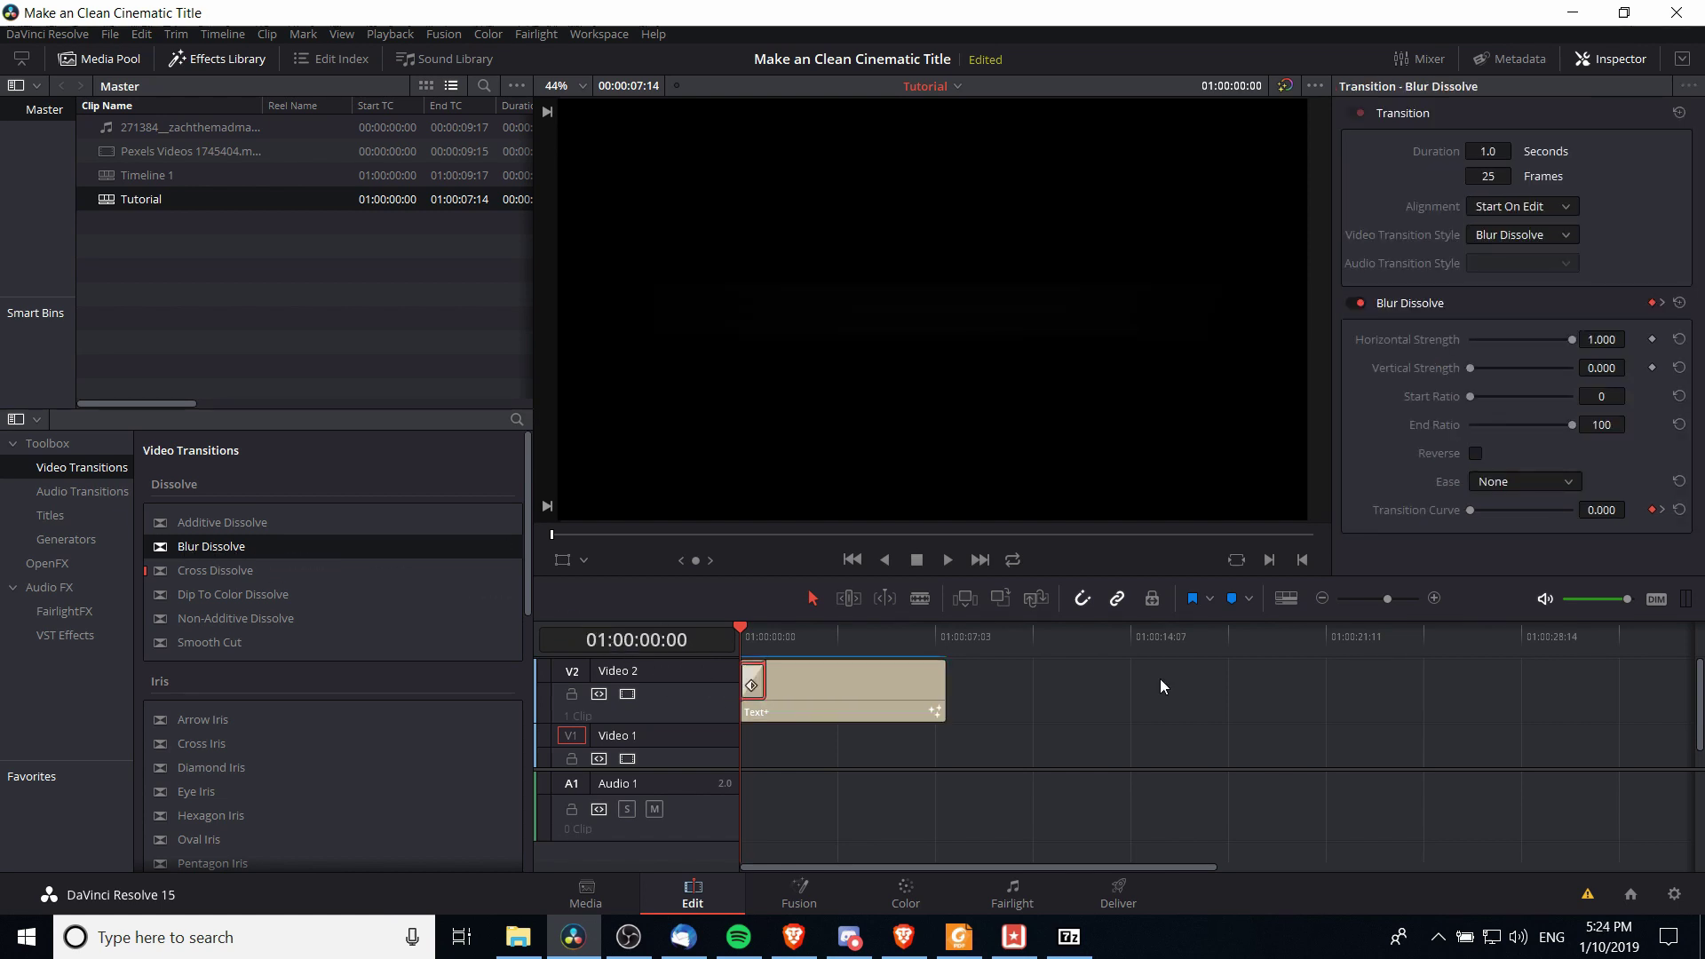
{"action": "key", "text": "space"}
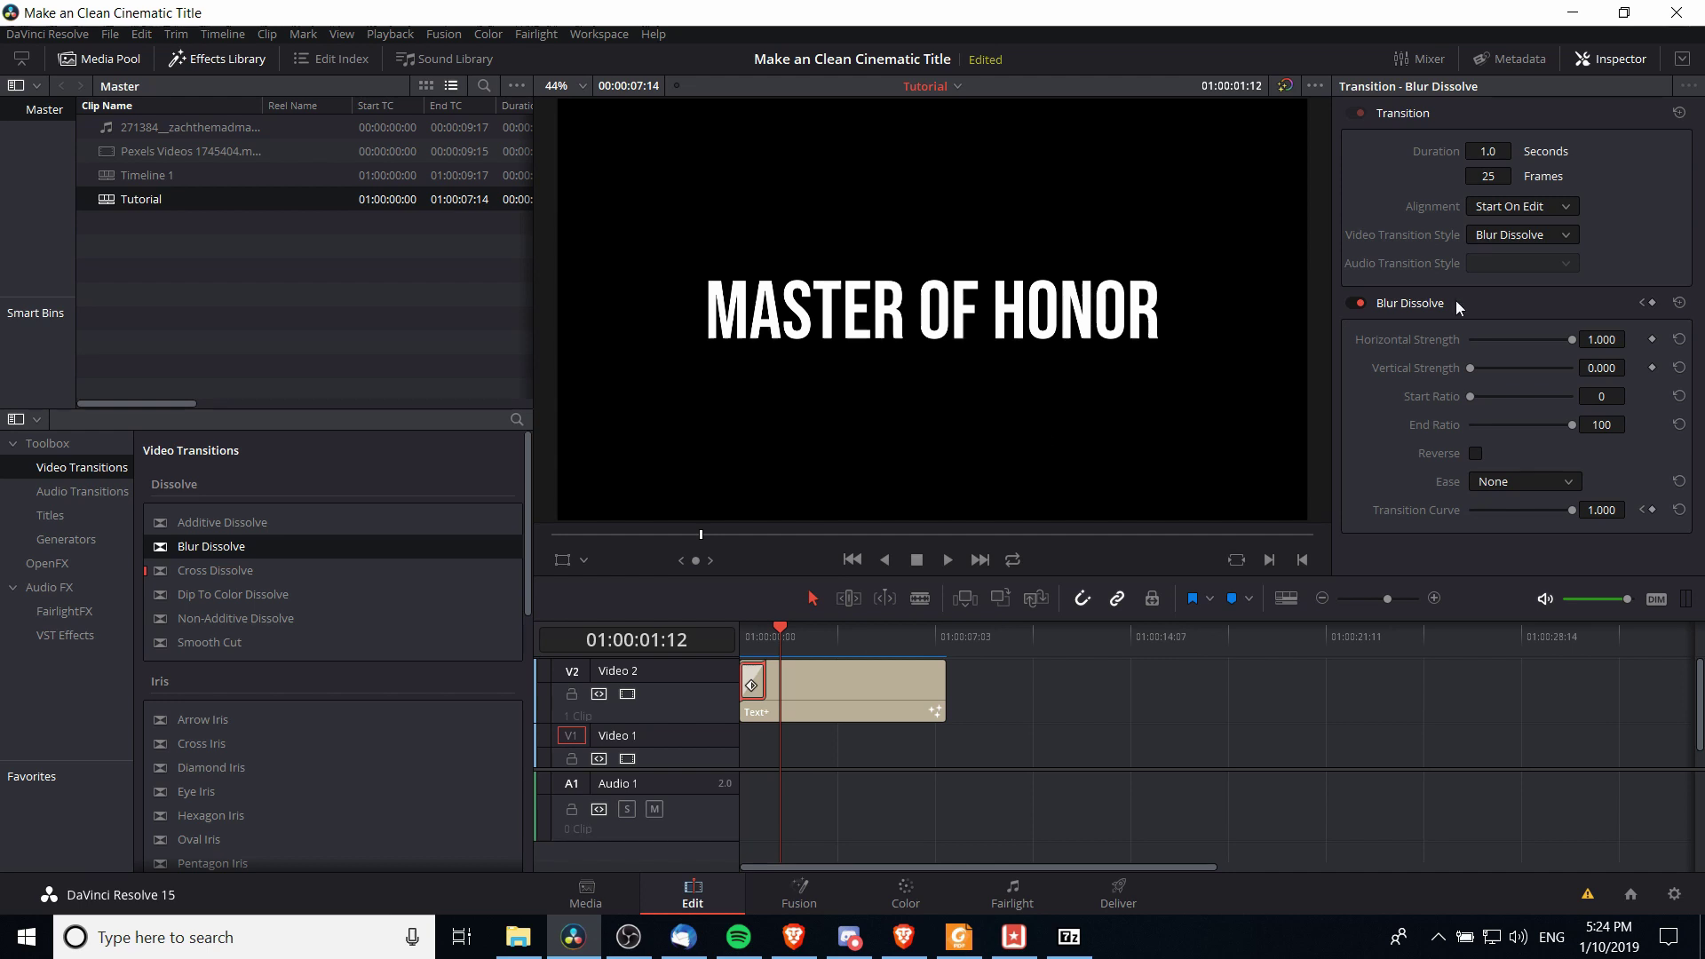
Set the dissolve's Horizontal and Vertical Strength to 0.5 each and preview the fade-in
{"action": "left_click", "coordinate": [1598, 339]}
{"action": "type", "text": "0.5"}
{"action": "key", "text": "Return"}
{"action": "left_click", "coordinate": [1607, 367]}
{"action": "type", "text": "0.5"}
{"action": "key", "text": "Return"}
{"action": "key", "text": "Home"}
{"action": "key", "text": "space"}
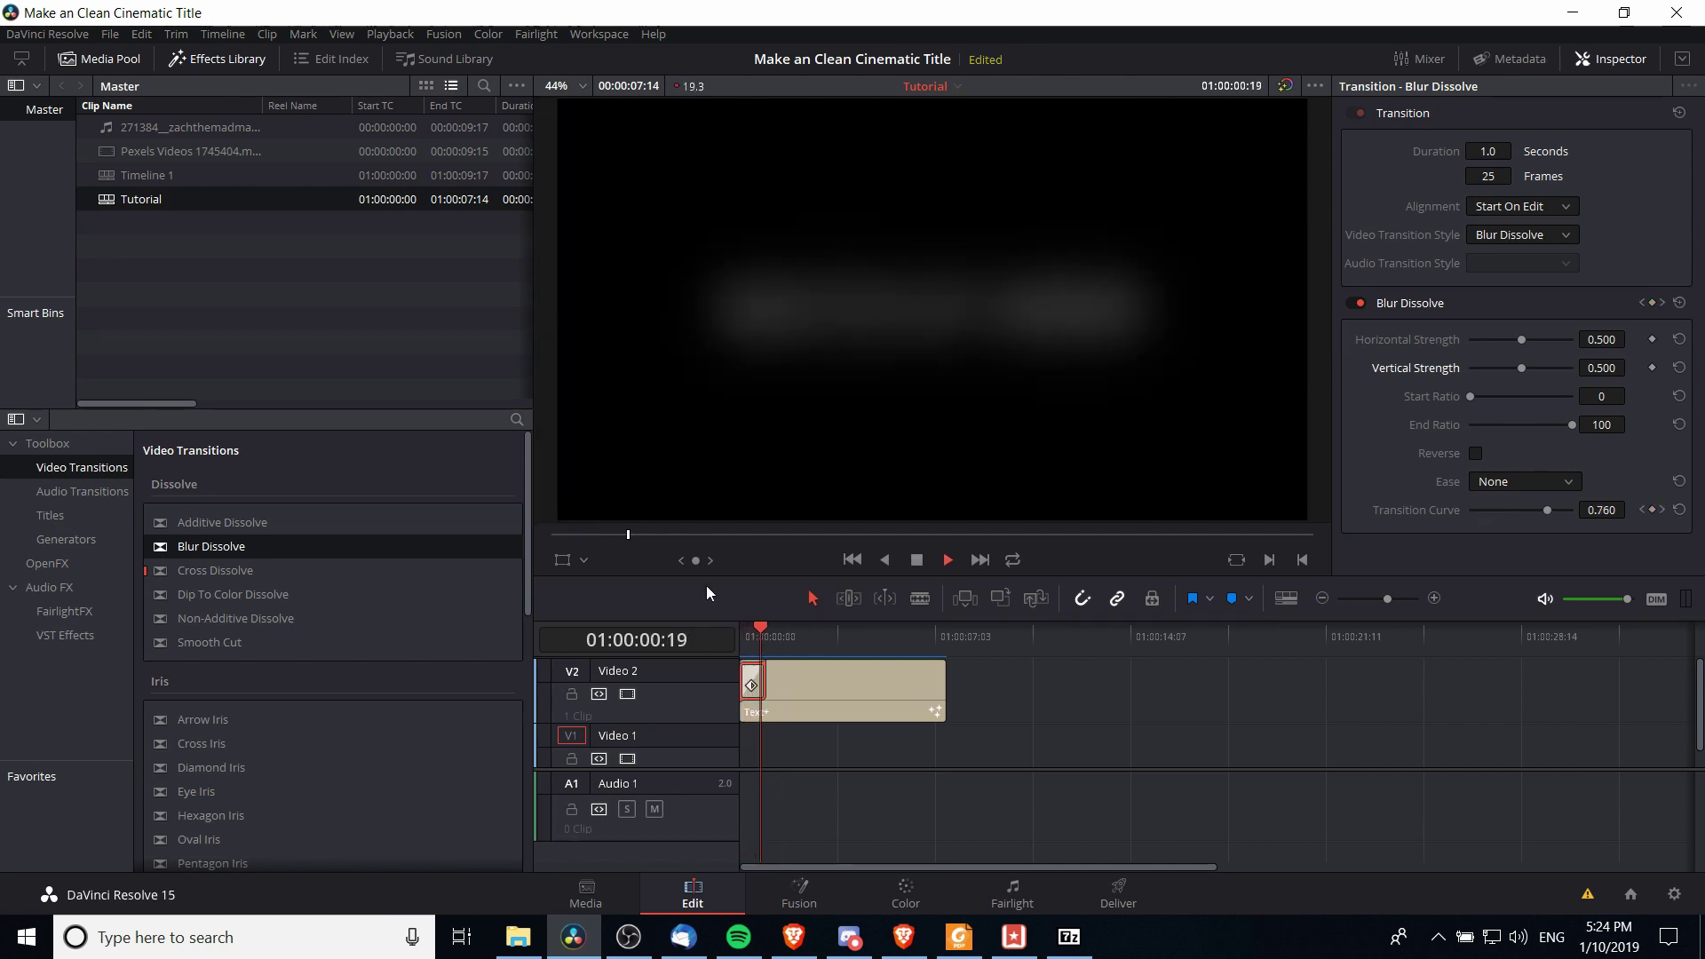
{"action": "key", "text": "space"}
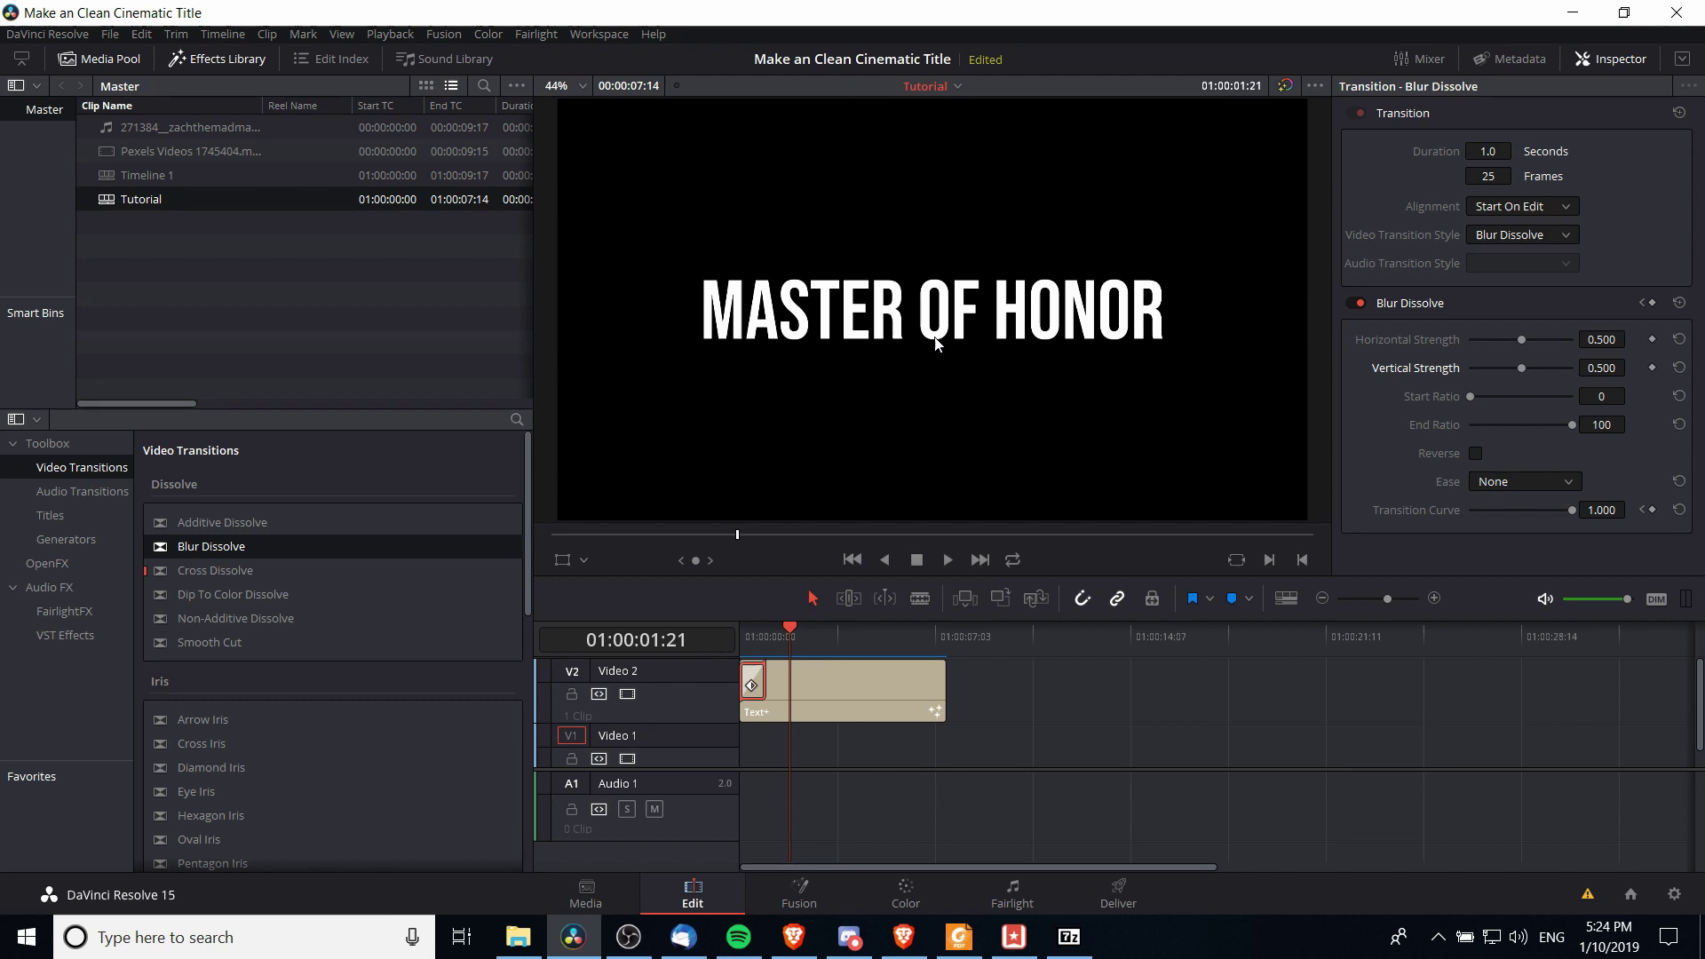
Blur in only one direction, lengthen the dissolve to 1.8 seconds, and preview it
{"action": "key", "text": "Home"}
{"action": "left_click_drag", "start_coordinate": [1603, 339], "coordinate": [1634, 368]}
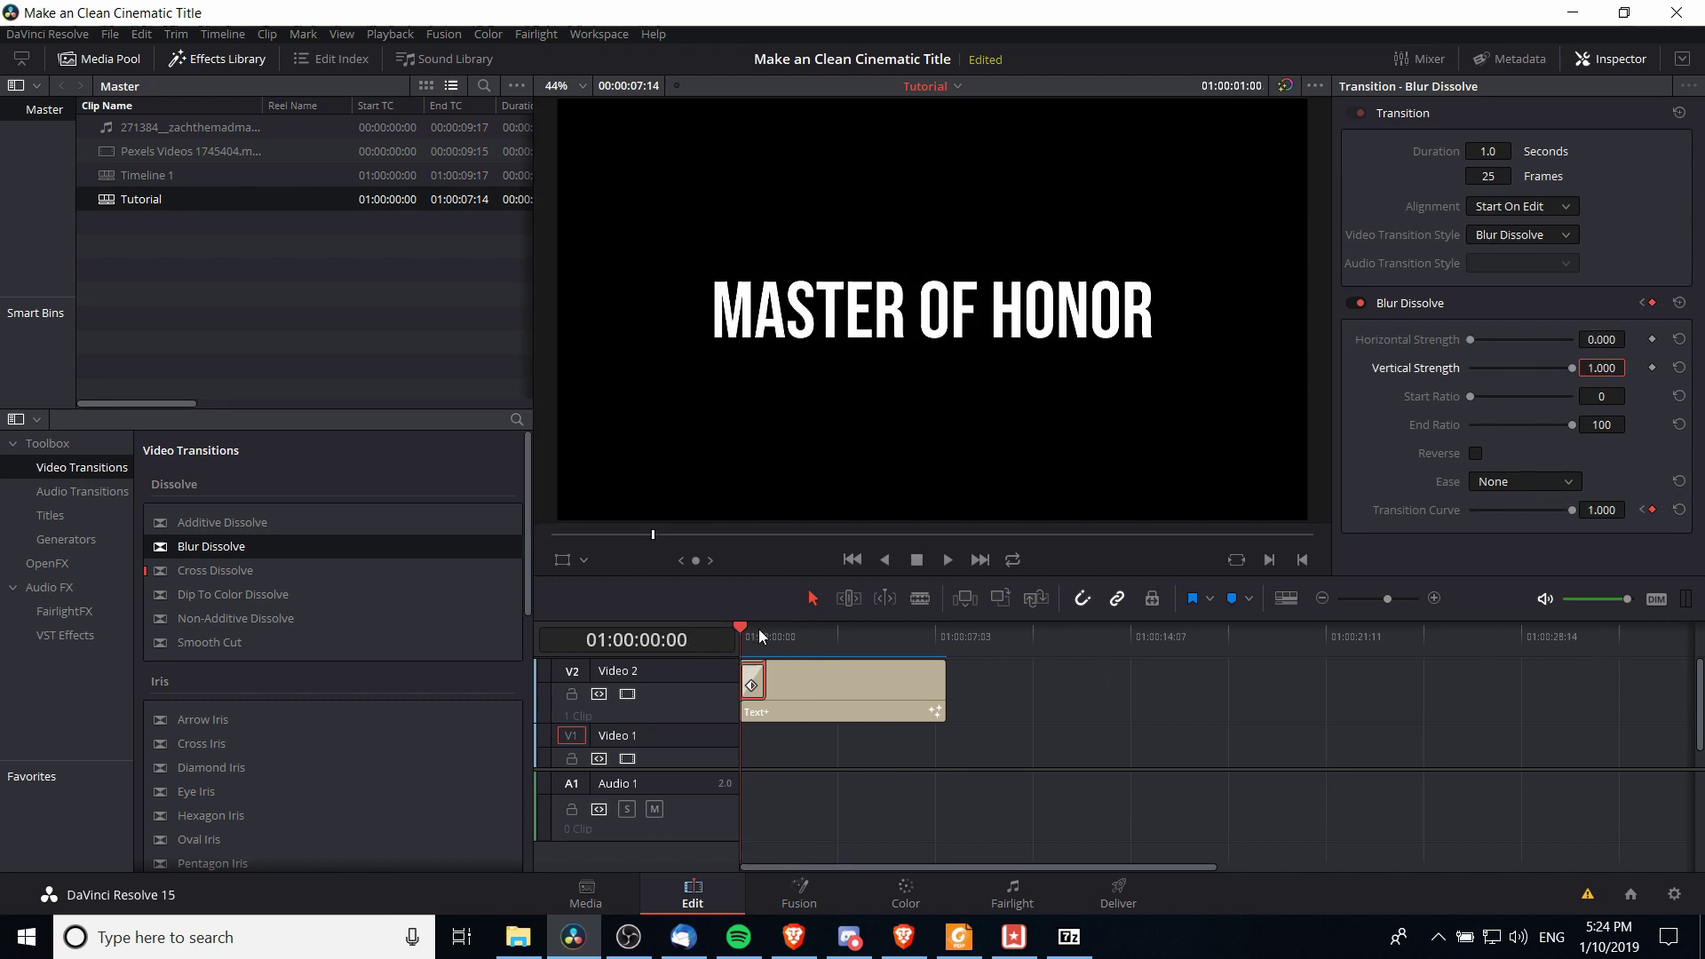
{"action": "key", "text": "space"}
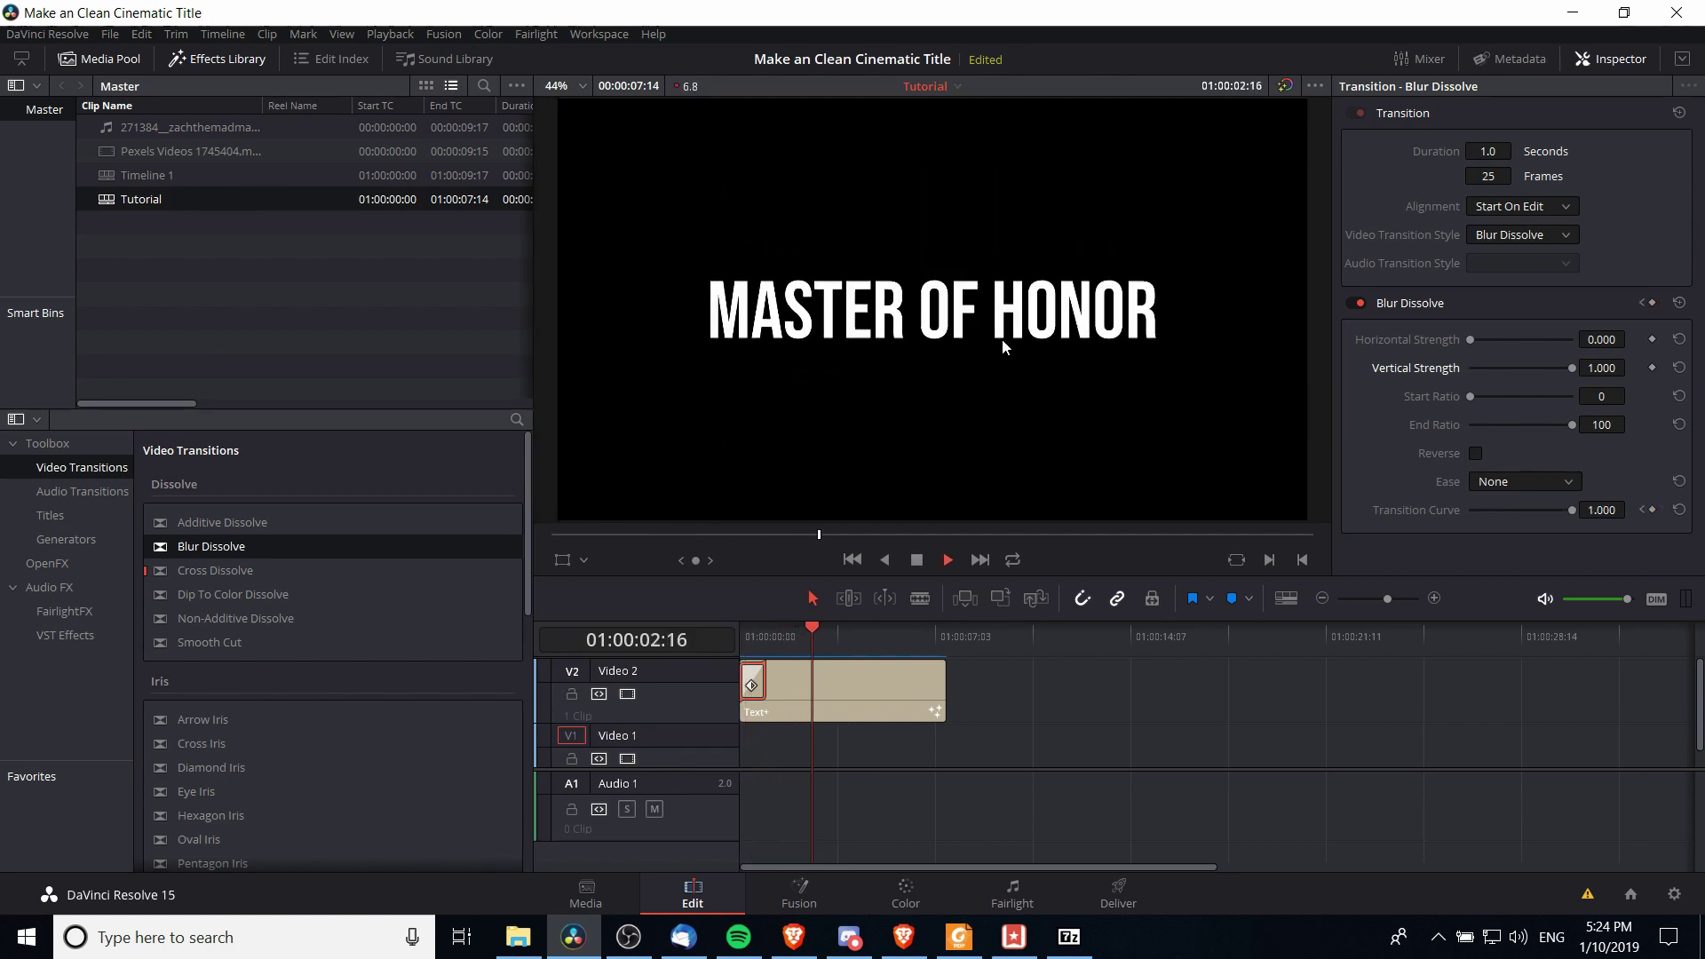
{"action": "key", "text": "space"}
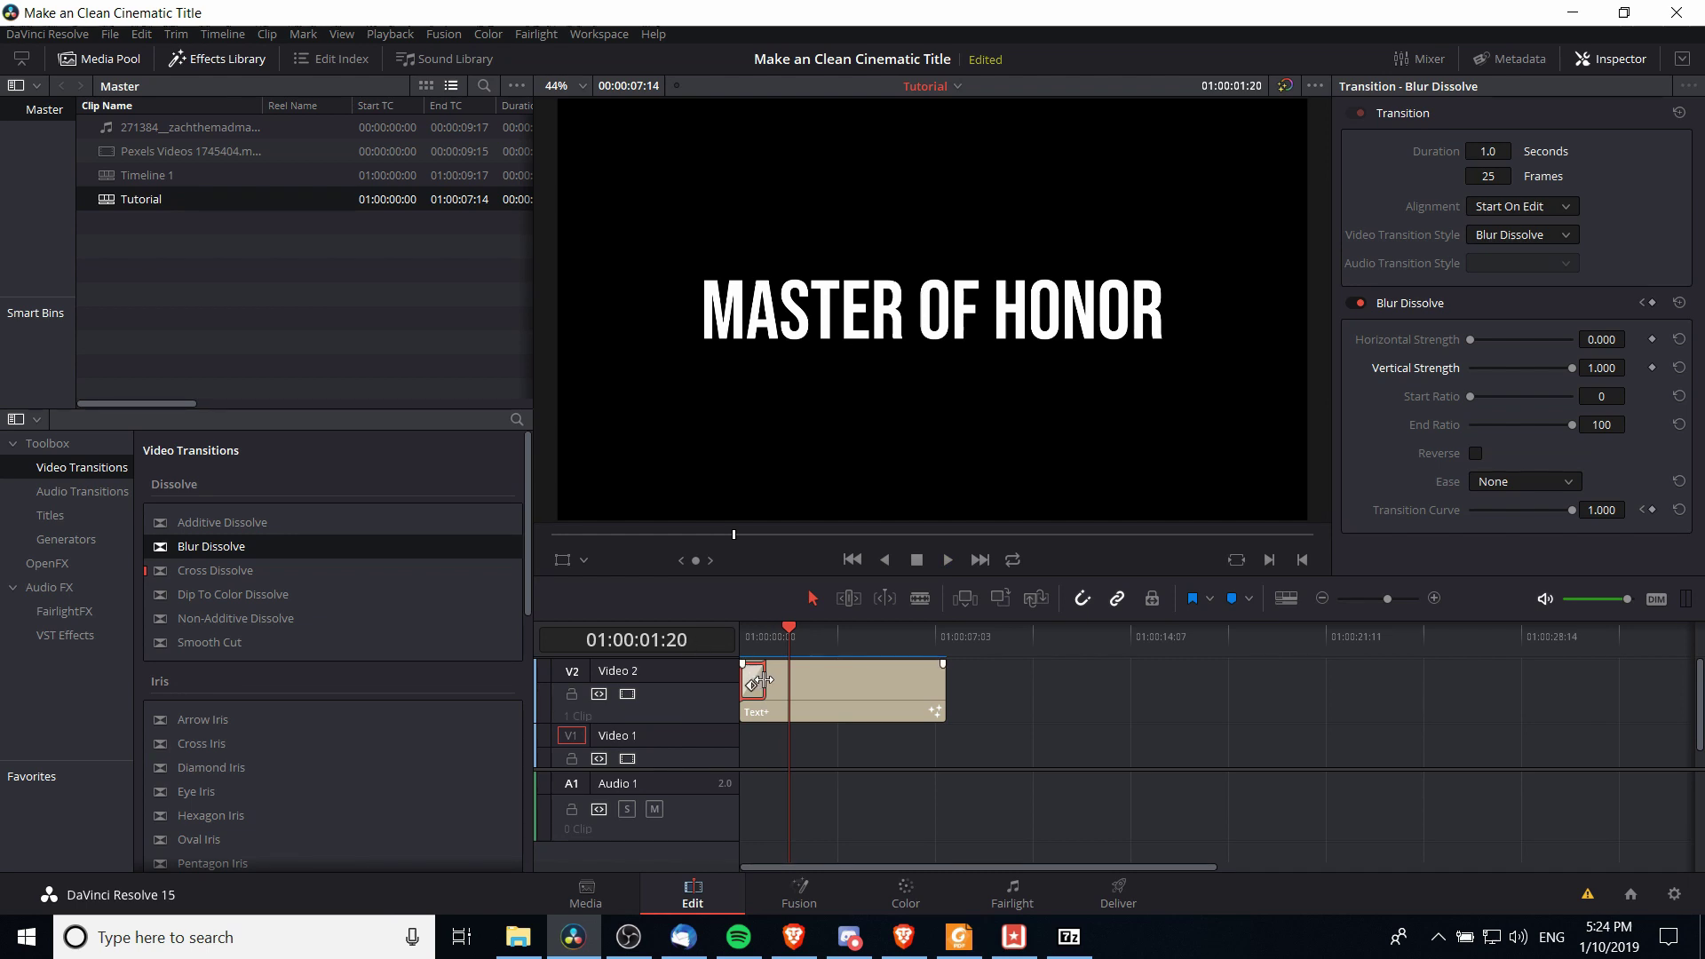
{"action": "left_click_drag", "start_coordinate": [763, 681], "coordinate": [774, 681]}
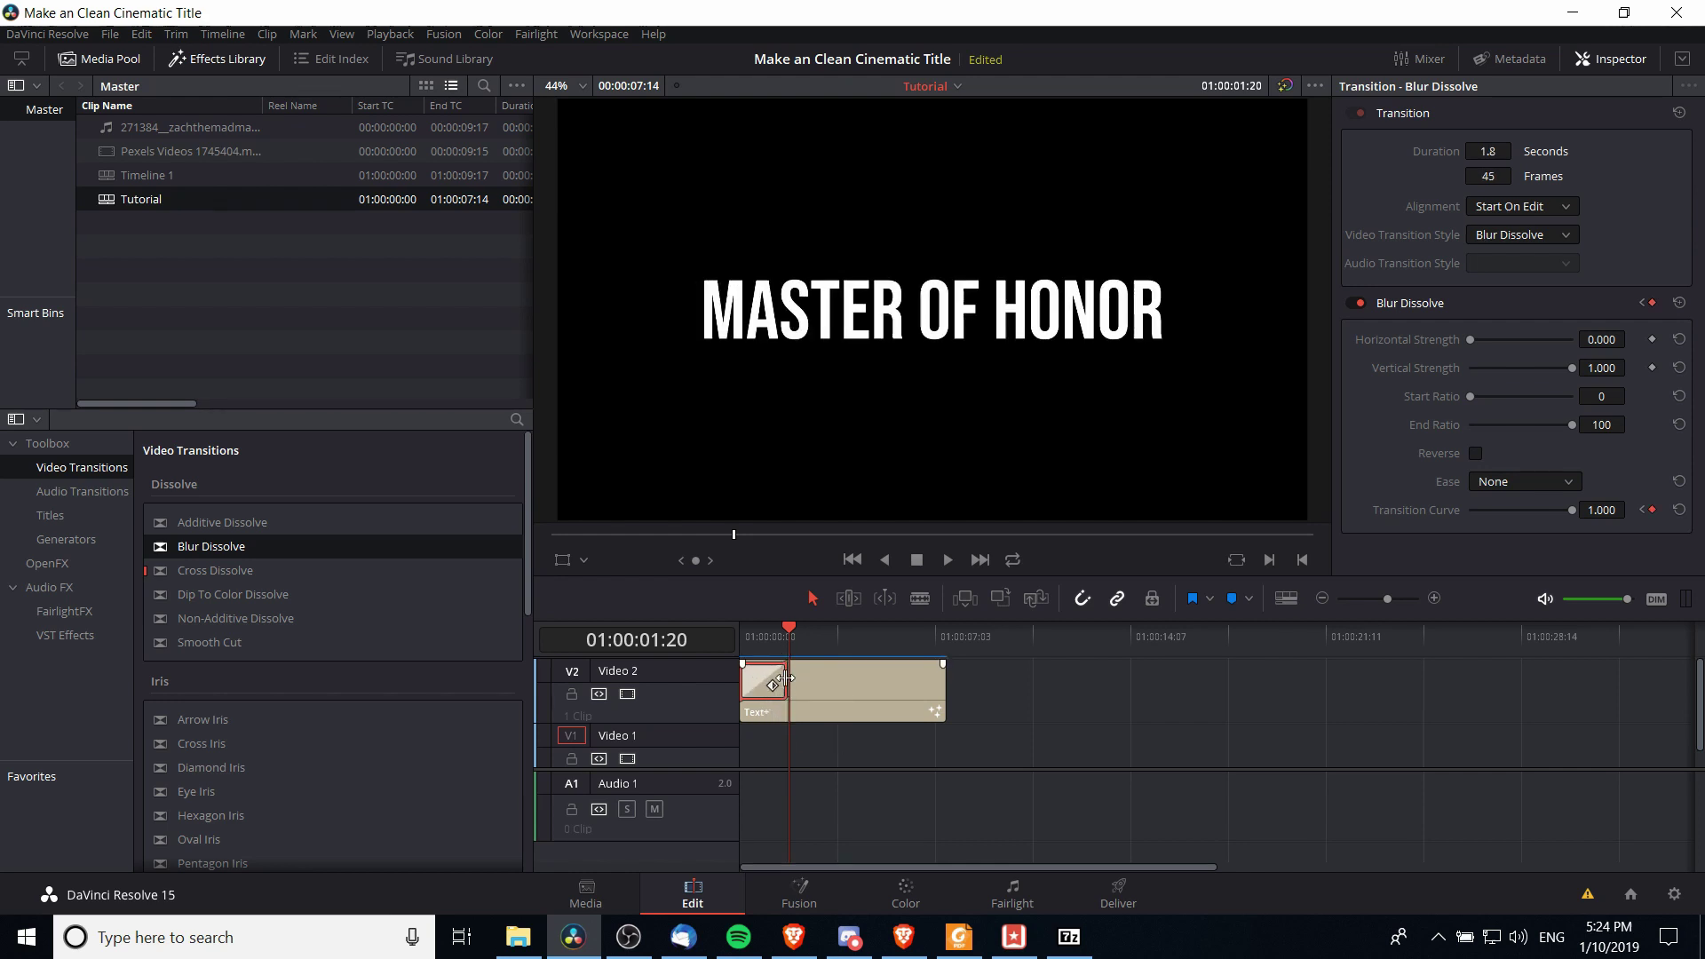
{"action": "key", "text": "Home"}
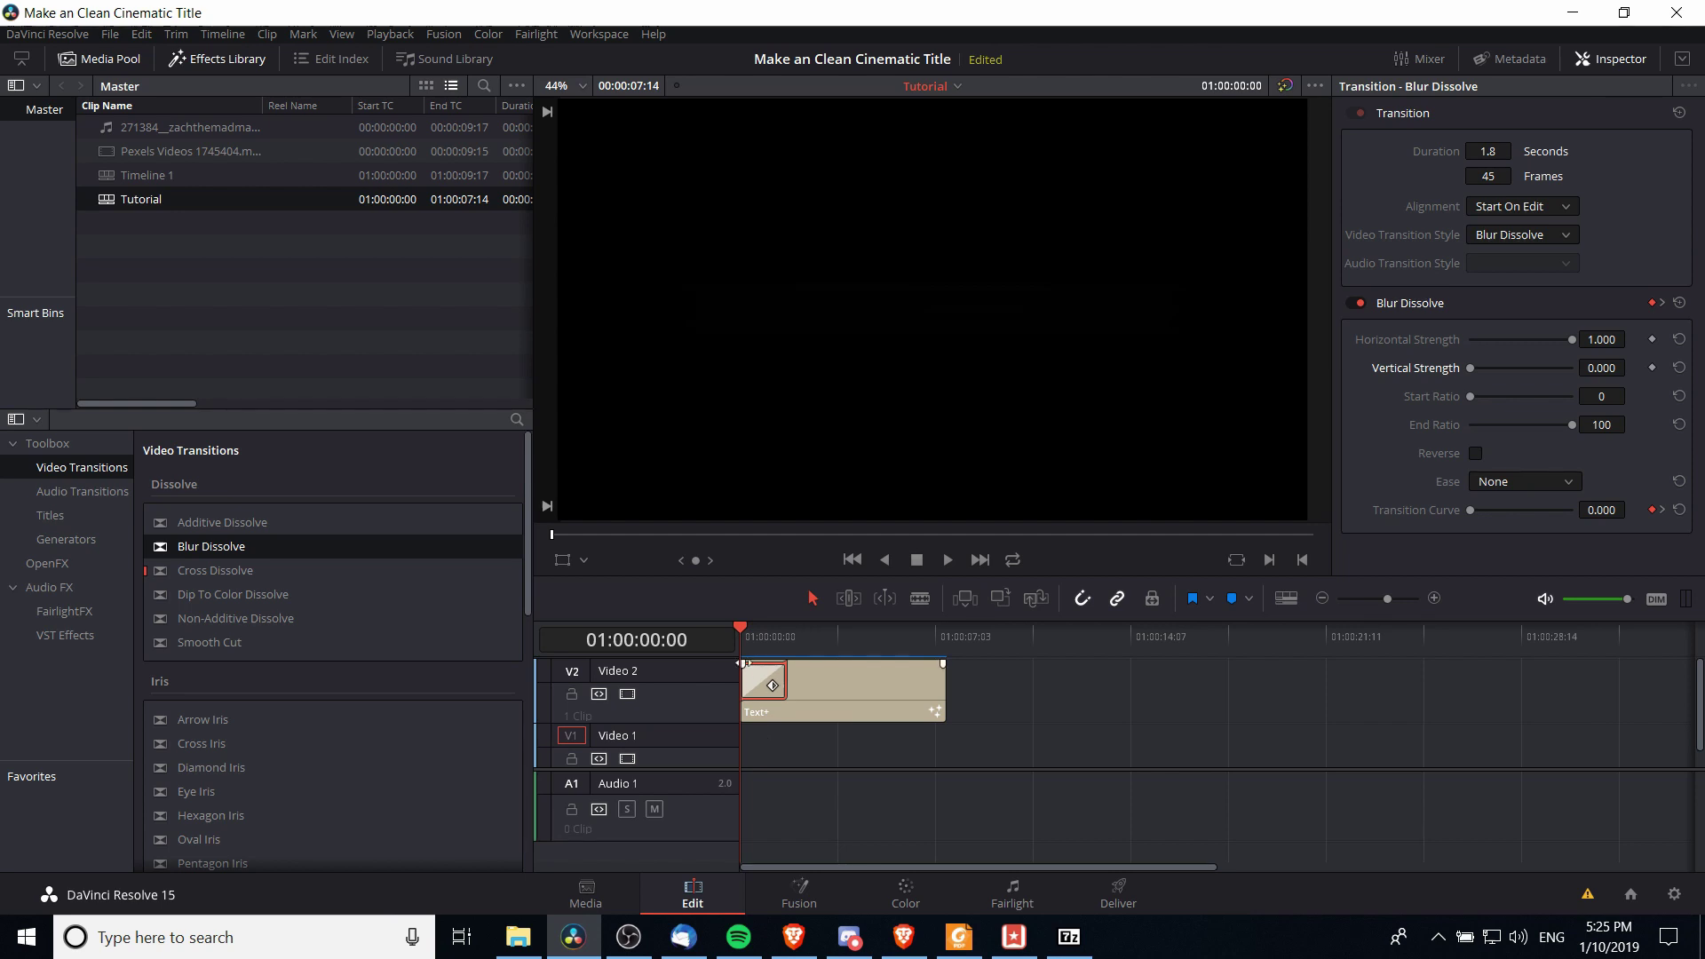
{"action": "key", "text": "space"}
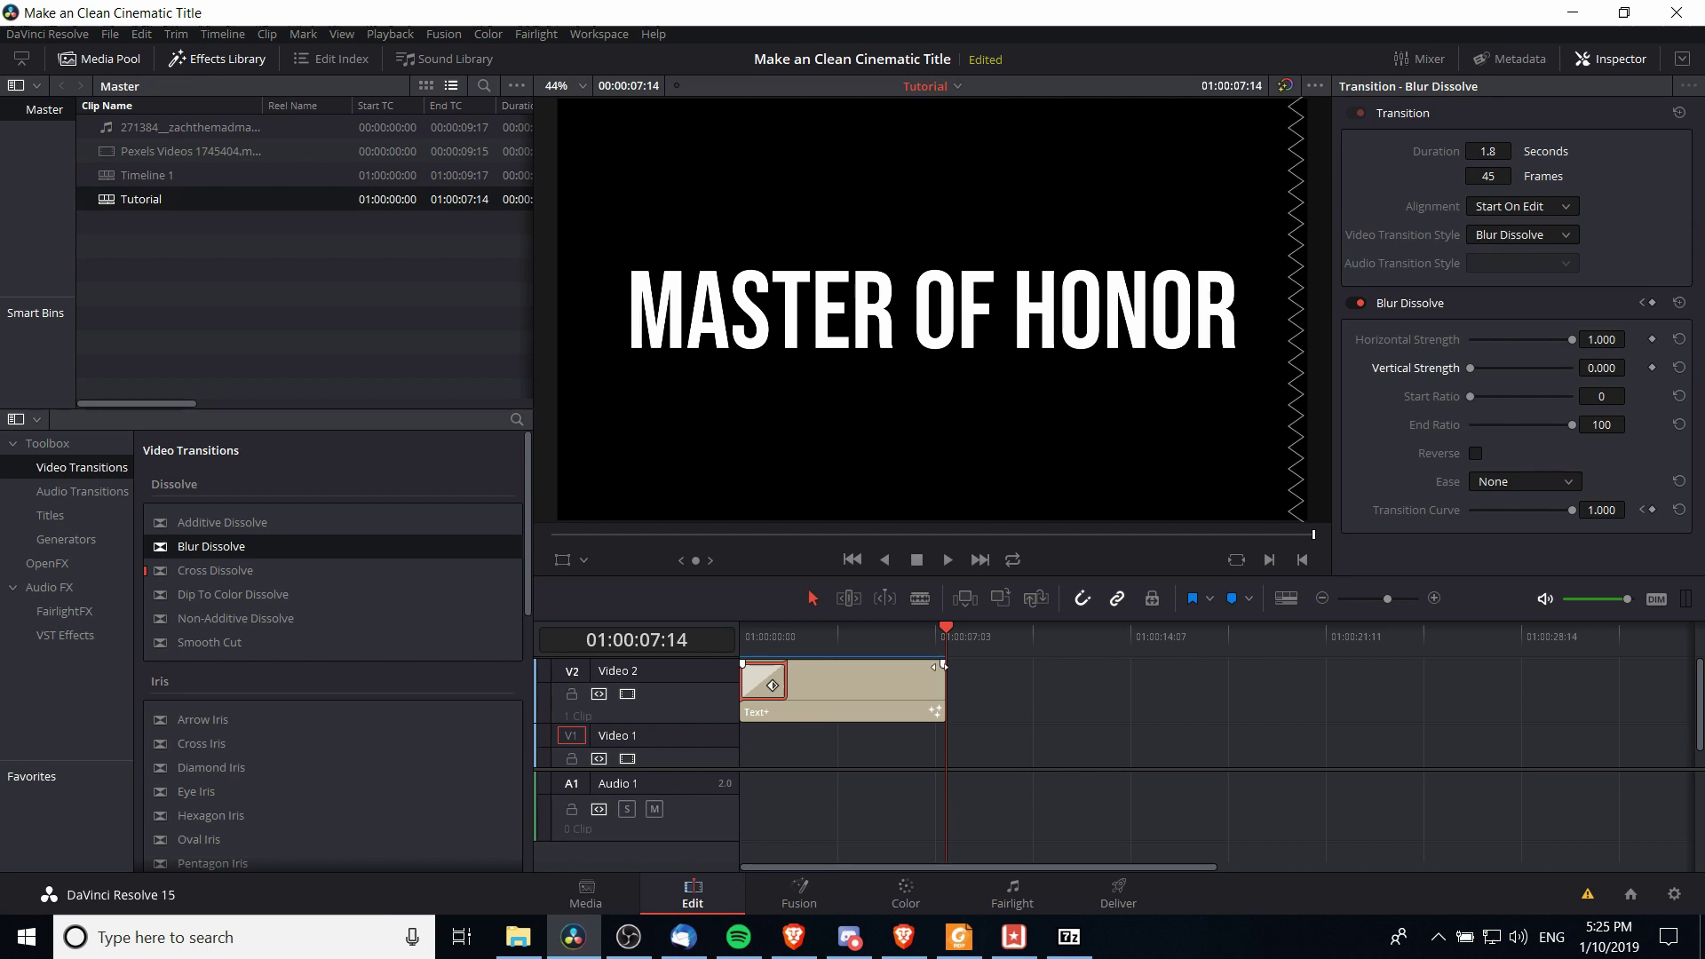
Add a one-second fade-out at the end of the title clip and preview it
{"action": "left_click", "coordinate": [744, 664]}
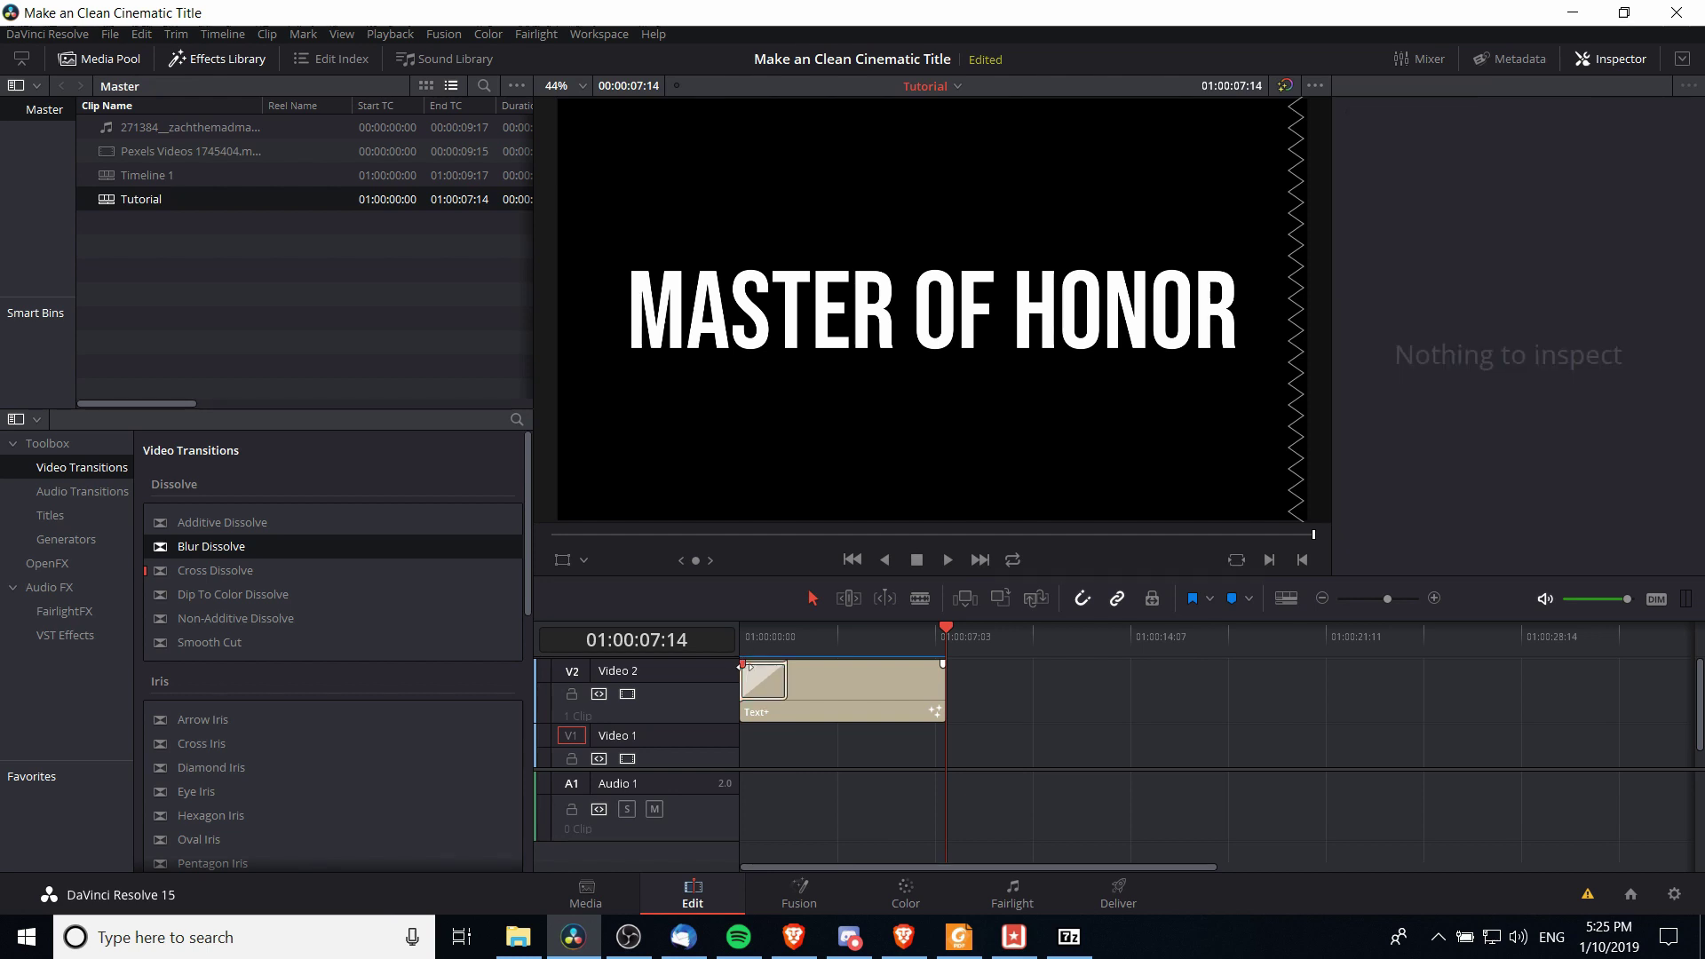
{"action": "left_click_drag", "start_coordinate": [744, 664], "coordinate": [782, 669]}
{"action": "left_click_drag", "start_coordinate": [944, 663], "coordinate": [915, 664]}
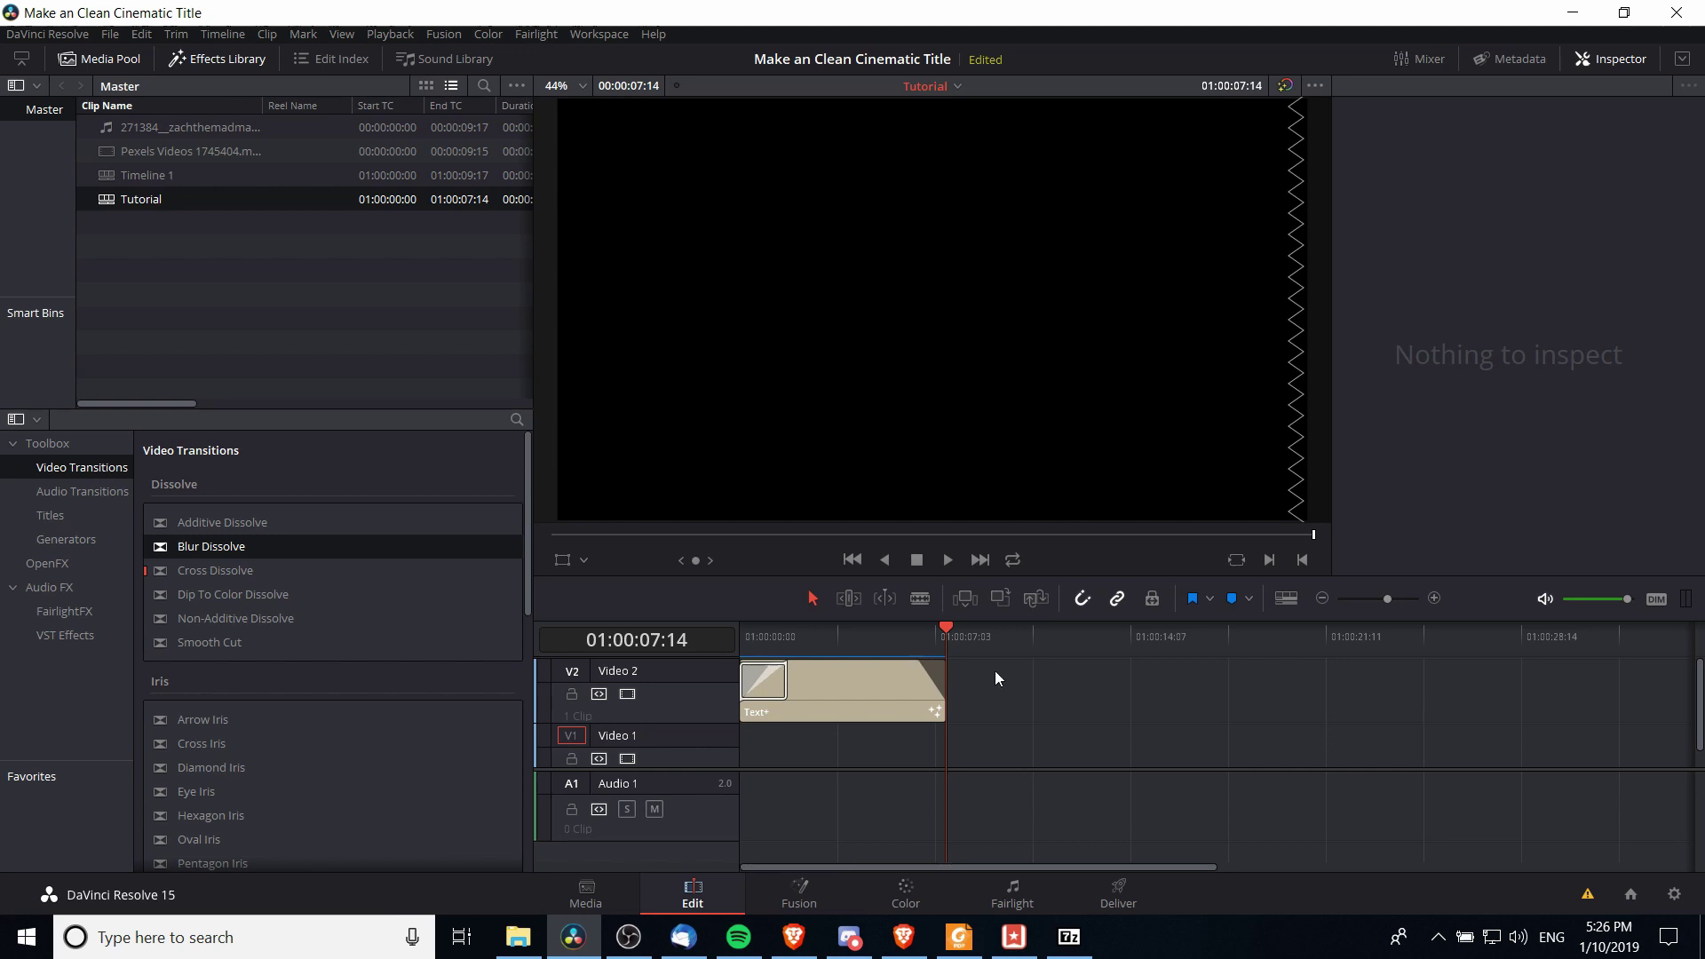
{"action": "key", "text": "Home"}
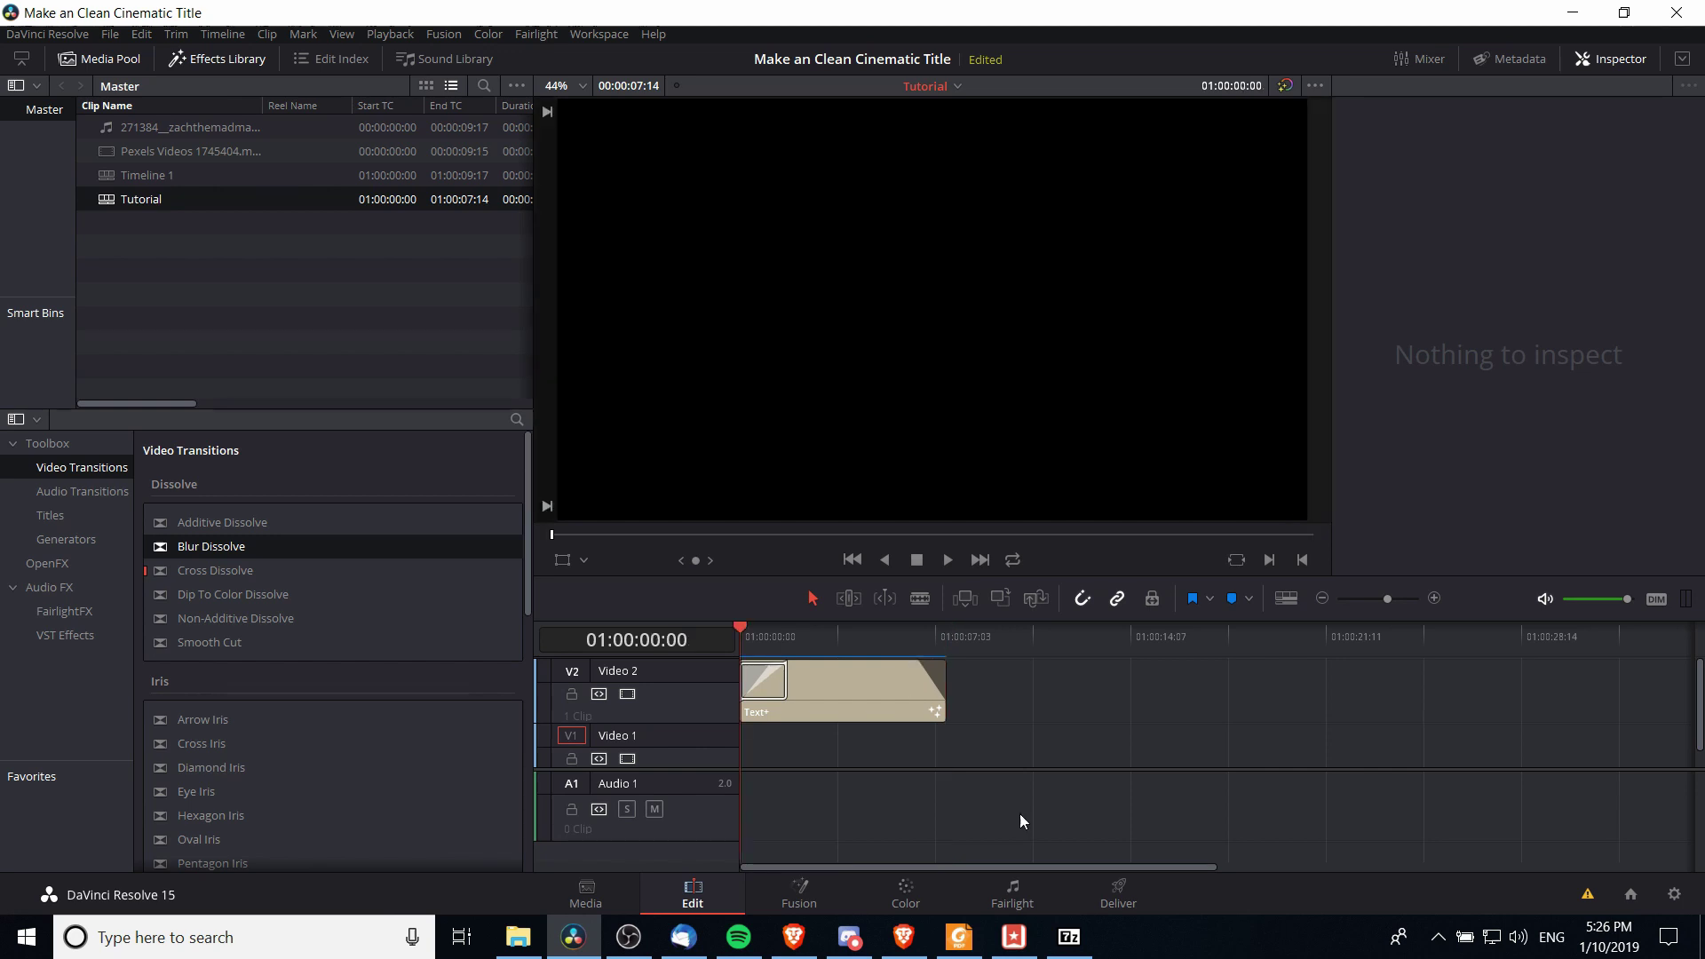
{"action": "key", "text": "space"}
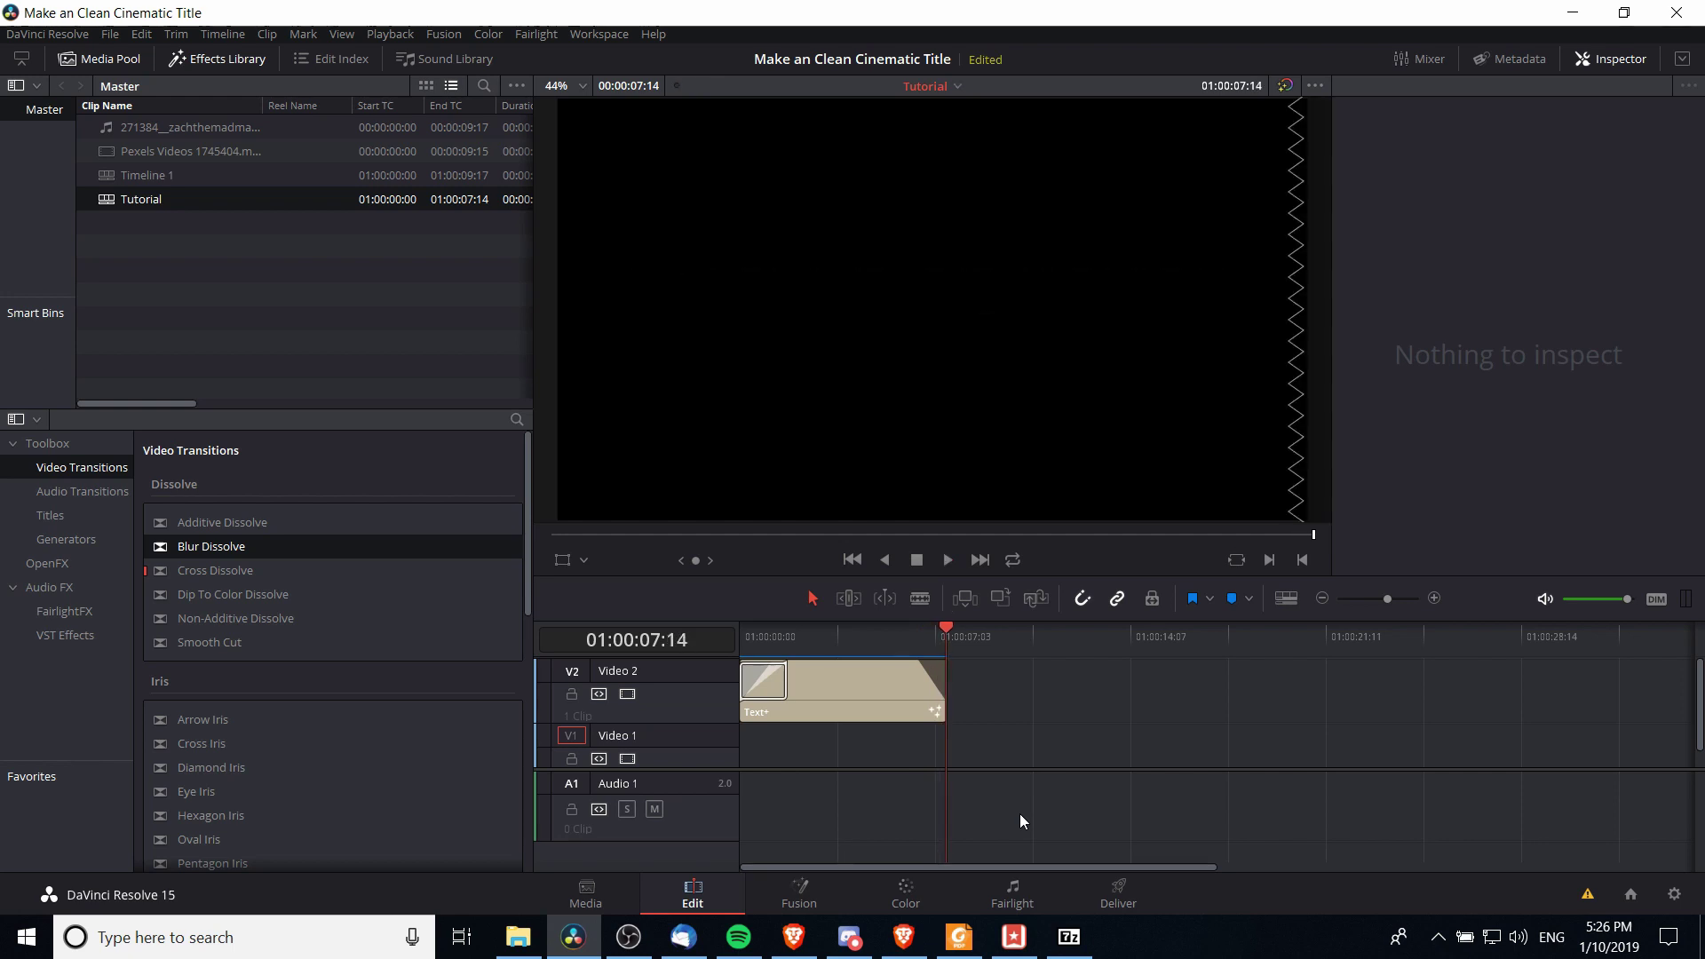
Place the dream-loop music clip at the timeline start under the title
{"action": "left_click", "coordinate": [181, 132]}
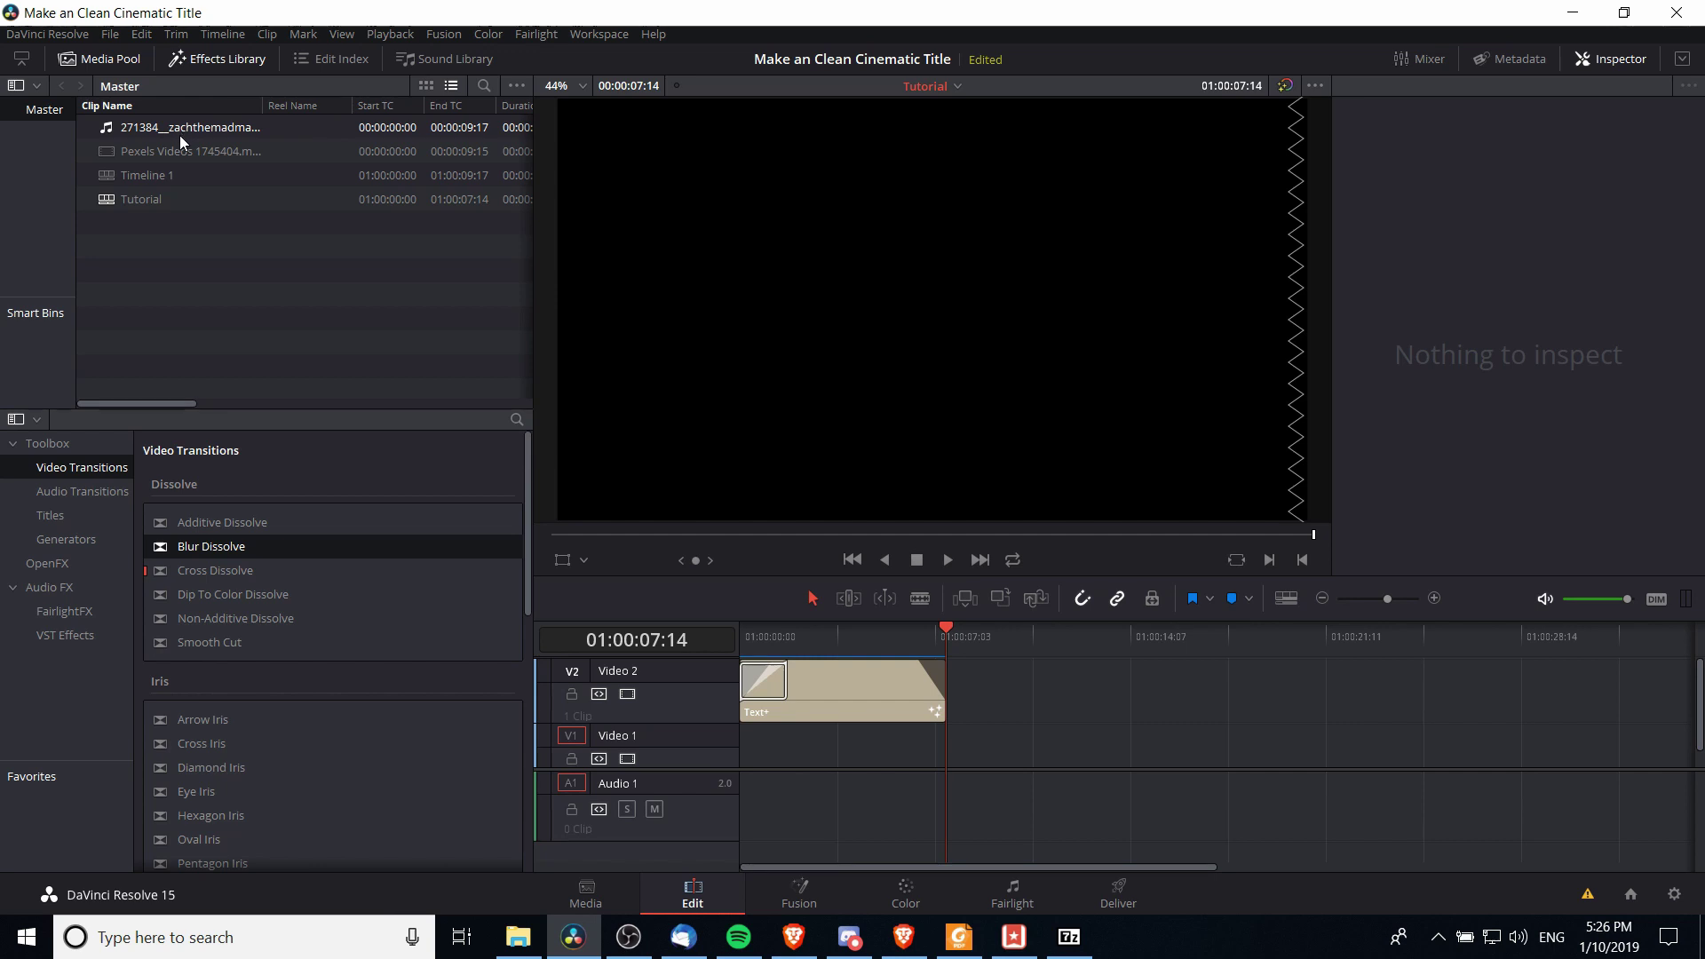
{"action": "left_click_drag", "start_coordinate": [179, 135], "coordinate": [739, 801]}
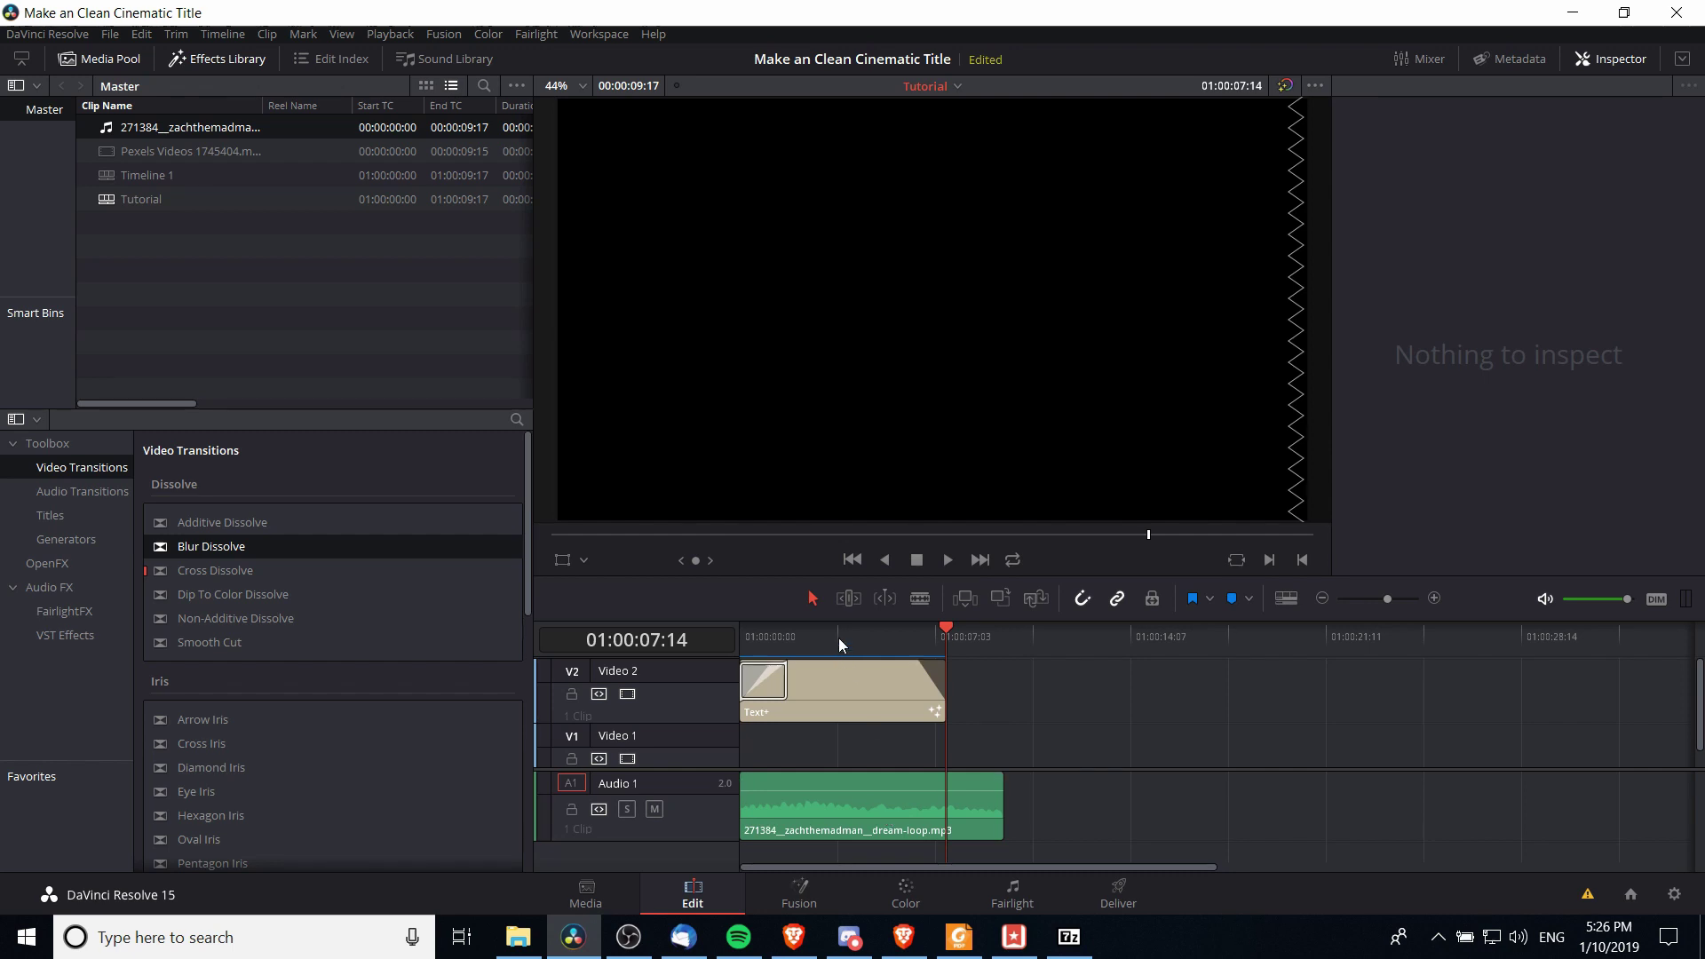
{"action": "left_click_drag", "start_coordinate": [838, 637], "coordinate": [739, 636]}
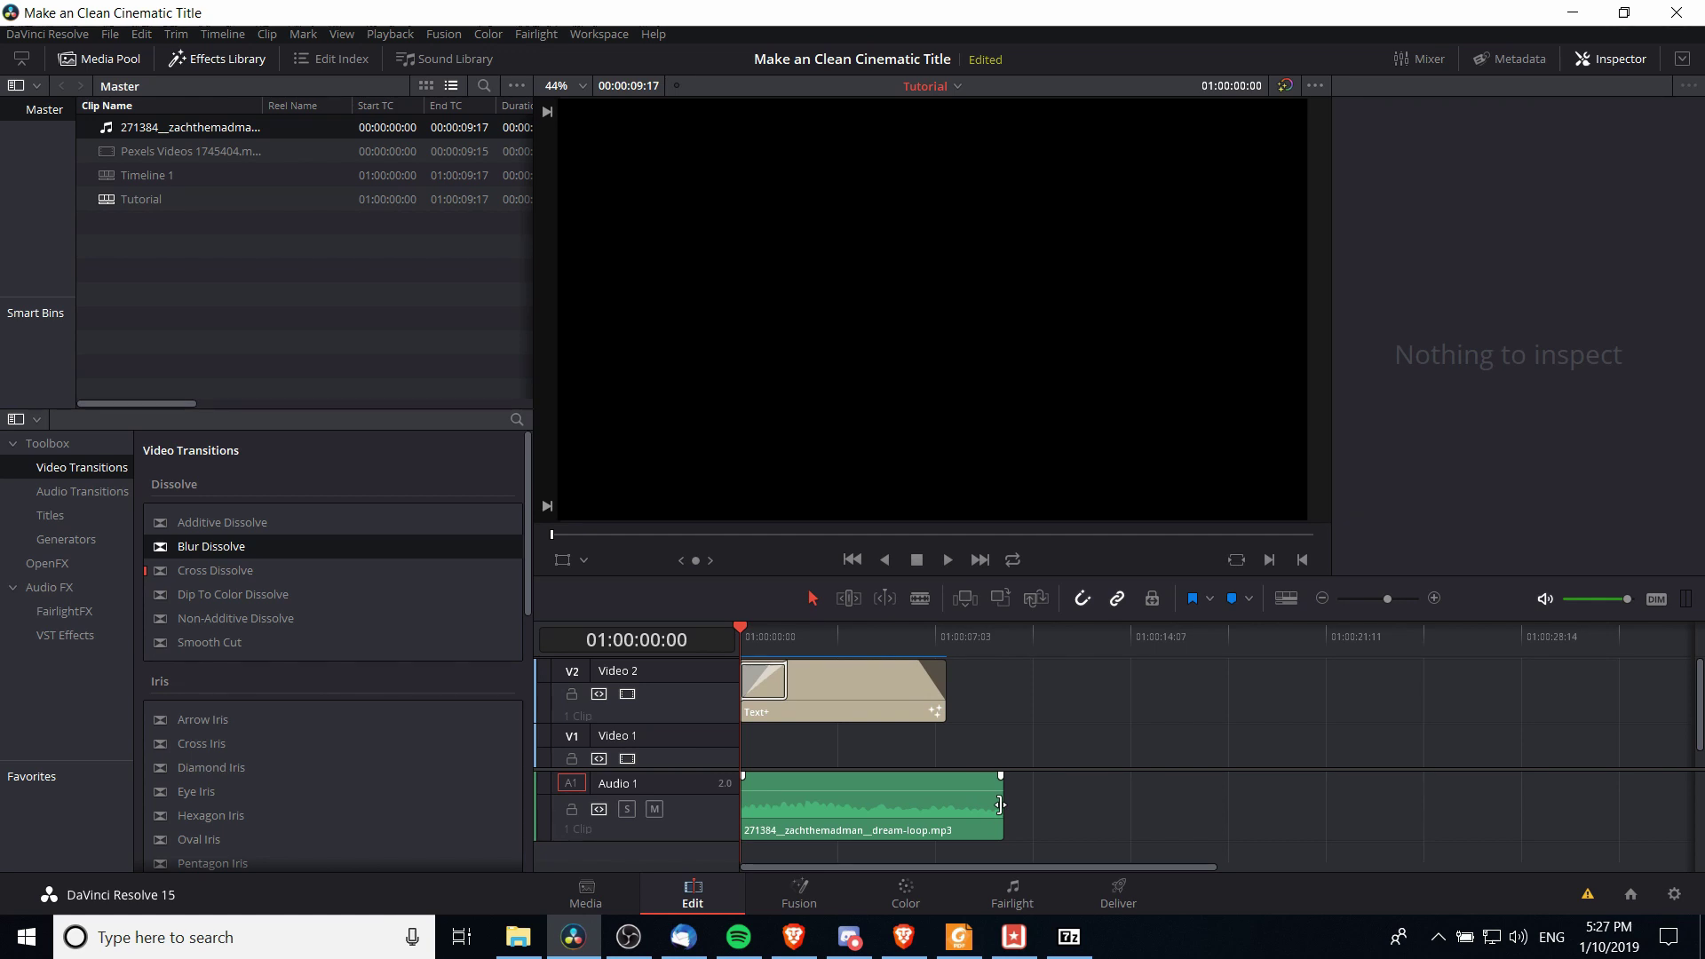
Trim the music to end with the title, fade it out, and preview
{"action": "left_click_drag", "start_coordinate": [999, 804], "coordinate": [947, 804]}
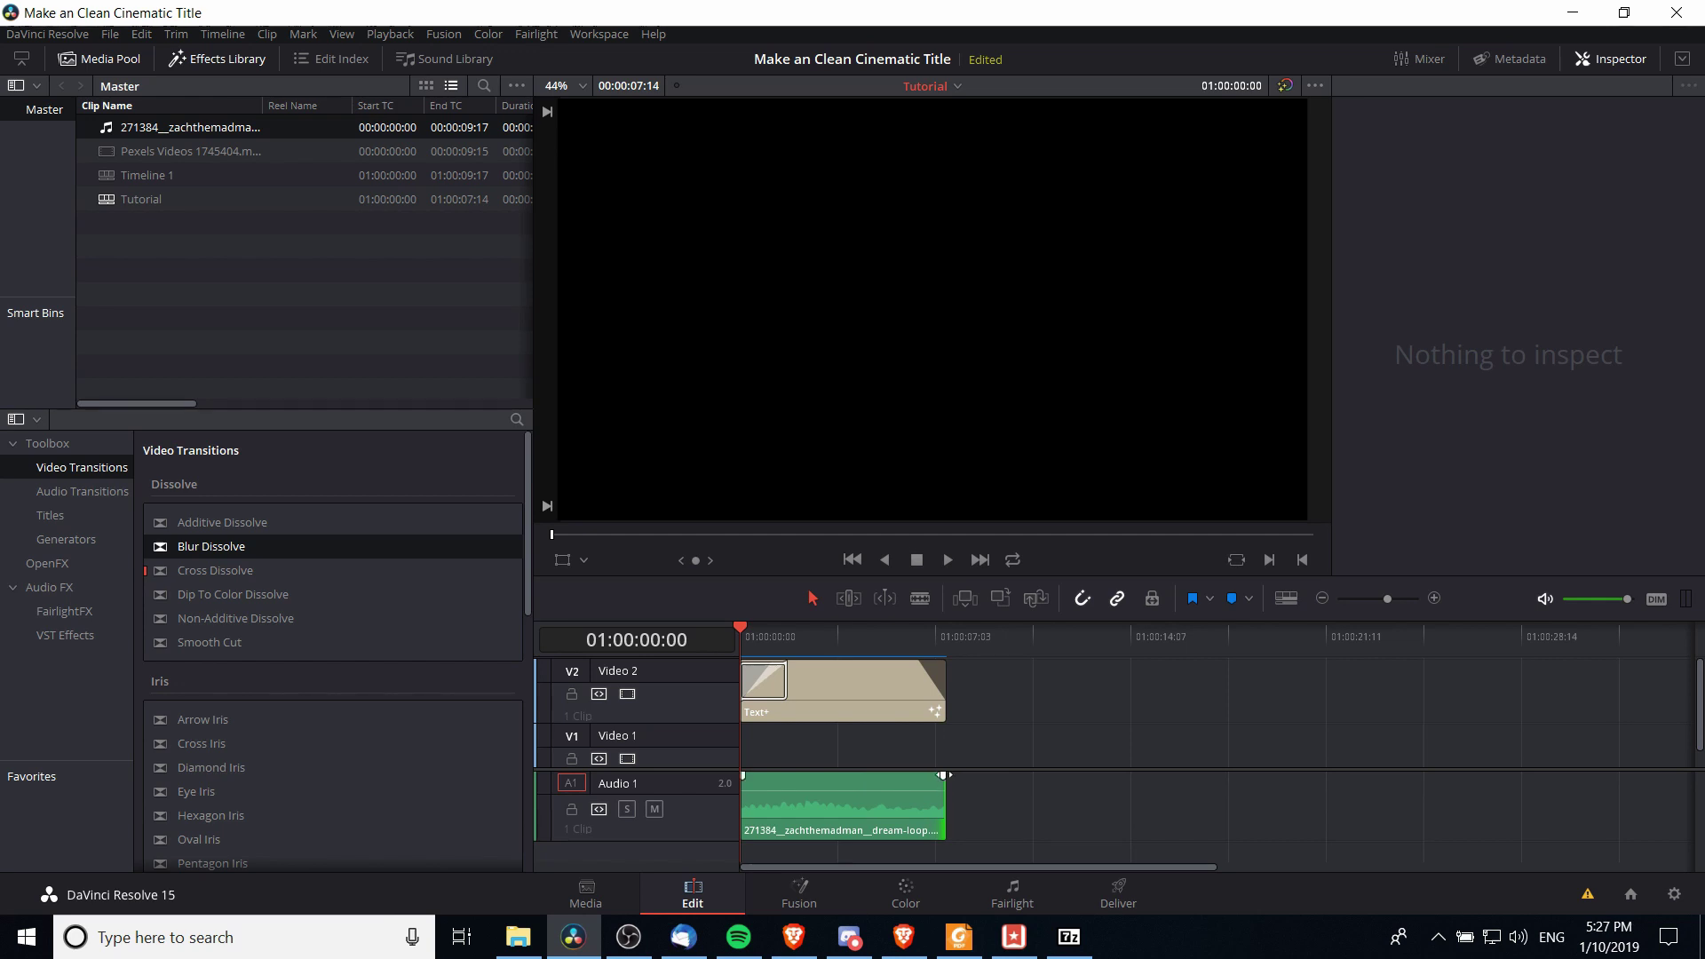
{"action": "mouse_move", "coordinate": [927, 674]}
{"action": "left_click_drag", "start_coordinate": [943, 775], "coordinate": [915, 775]}
{"action": "left_click_drag", "start_coordinate": [830, 636], "coordinate": [718, 635]}
{"action": "key", "text": "space"}
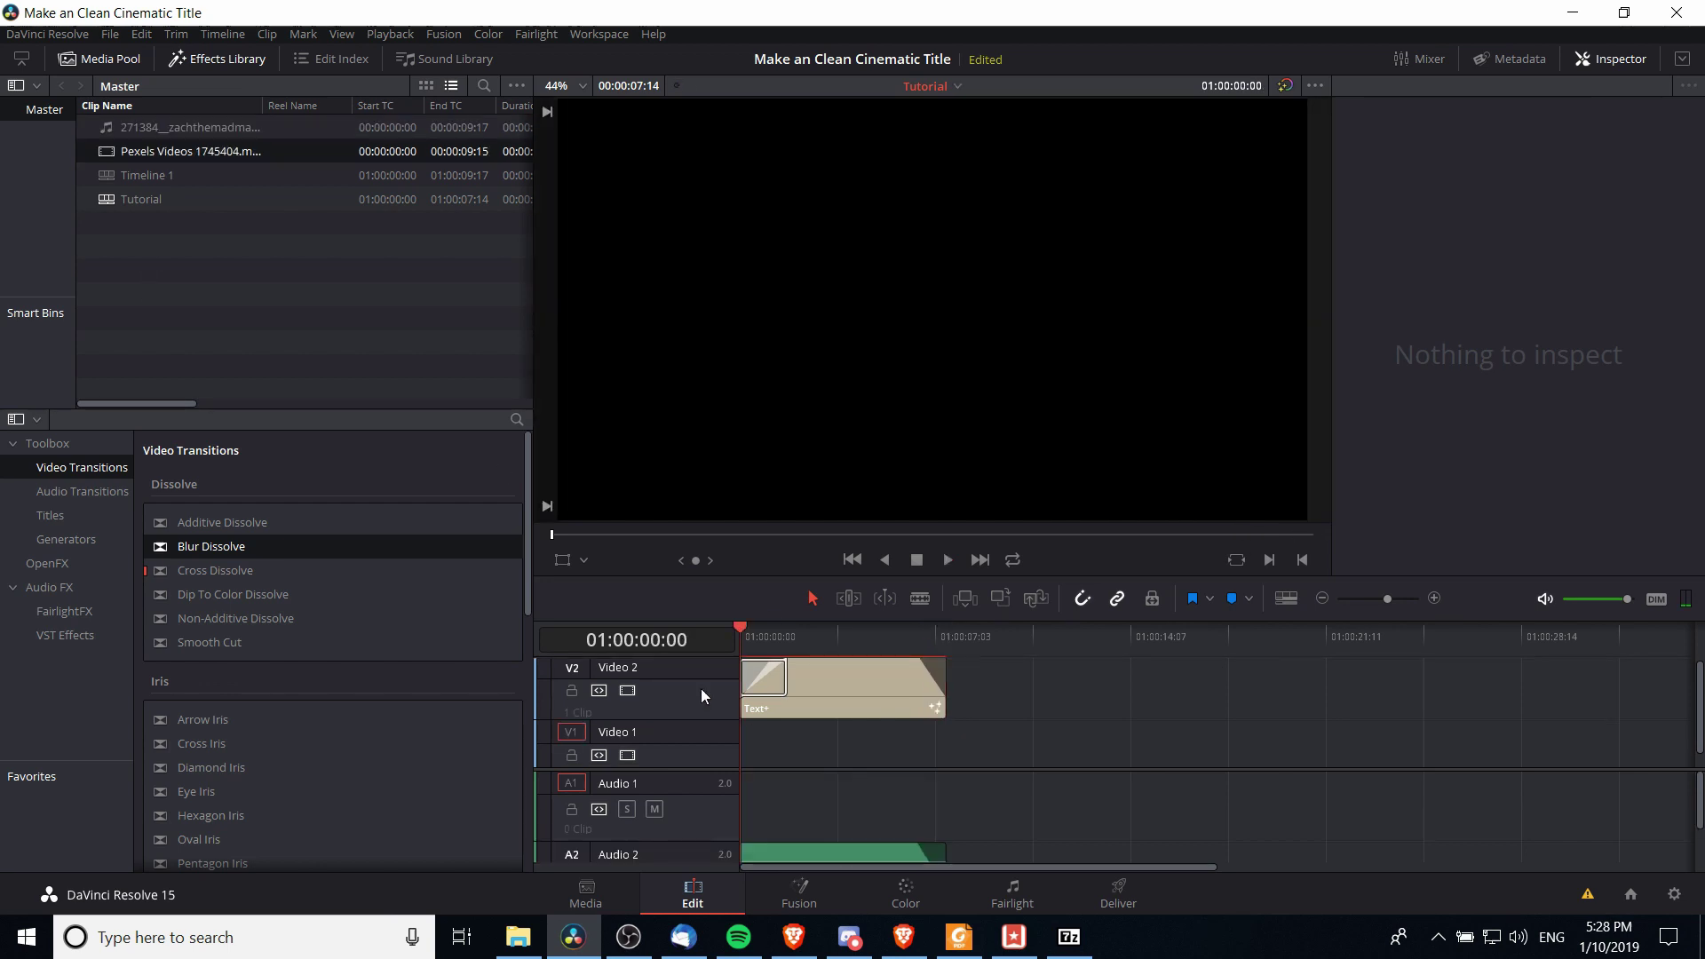
Place the sunset clip on Video 1, set its opacity to about 80%, and mute its audio
{"action": "left_click_drag", "start_coordinate": [156, 151], "coordinate": [748, 748]}
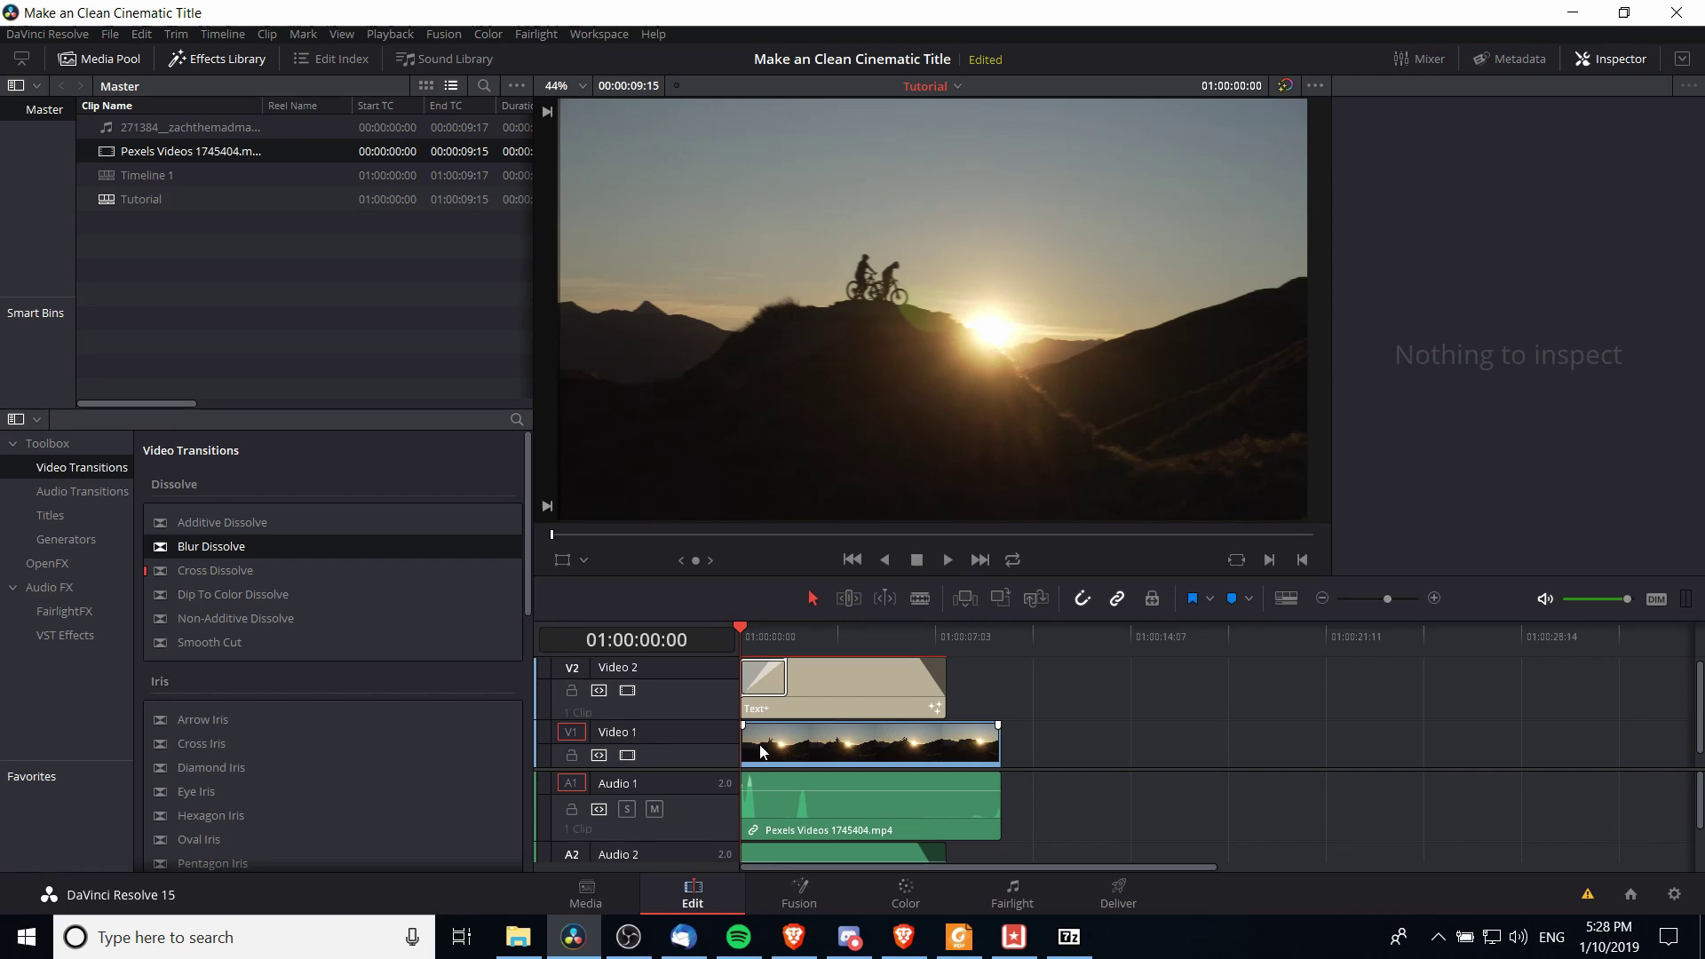
{"action": "left_click", "coordinate": [762, 744]}
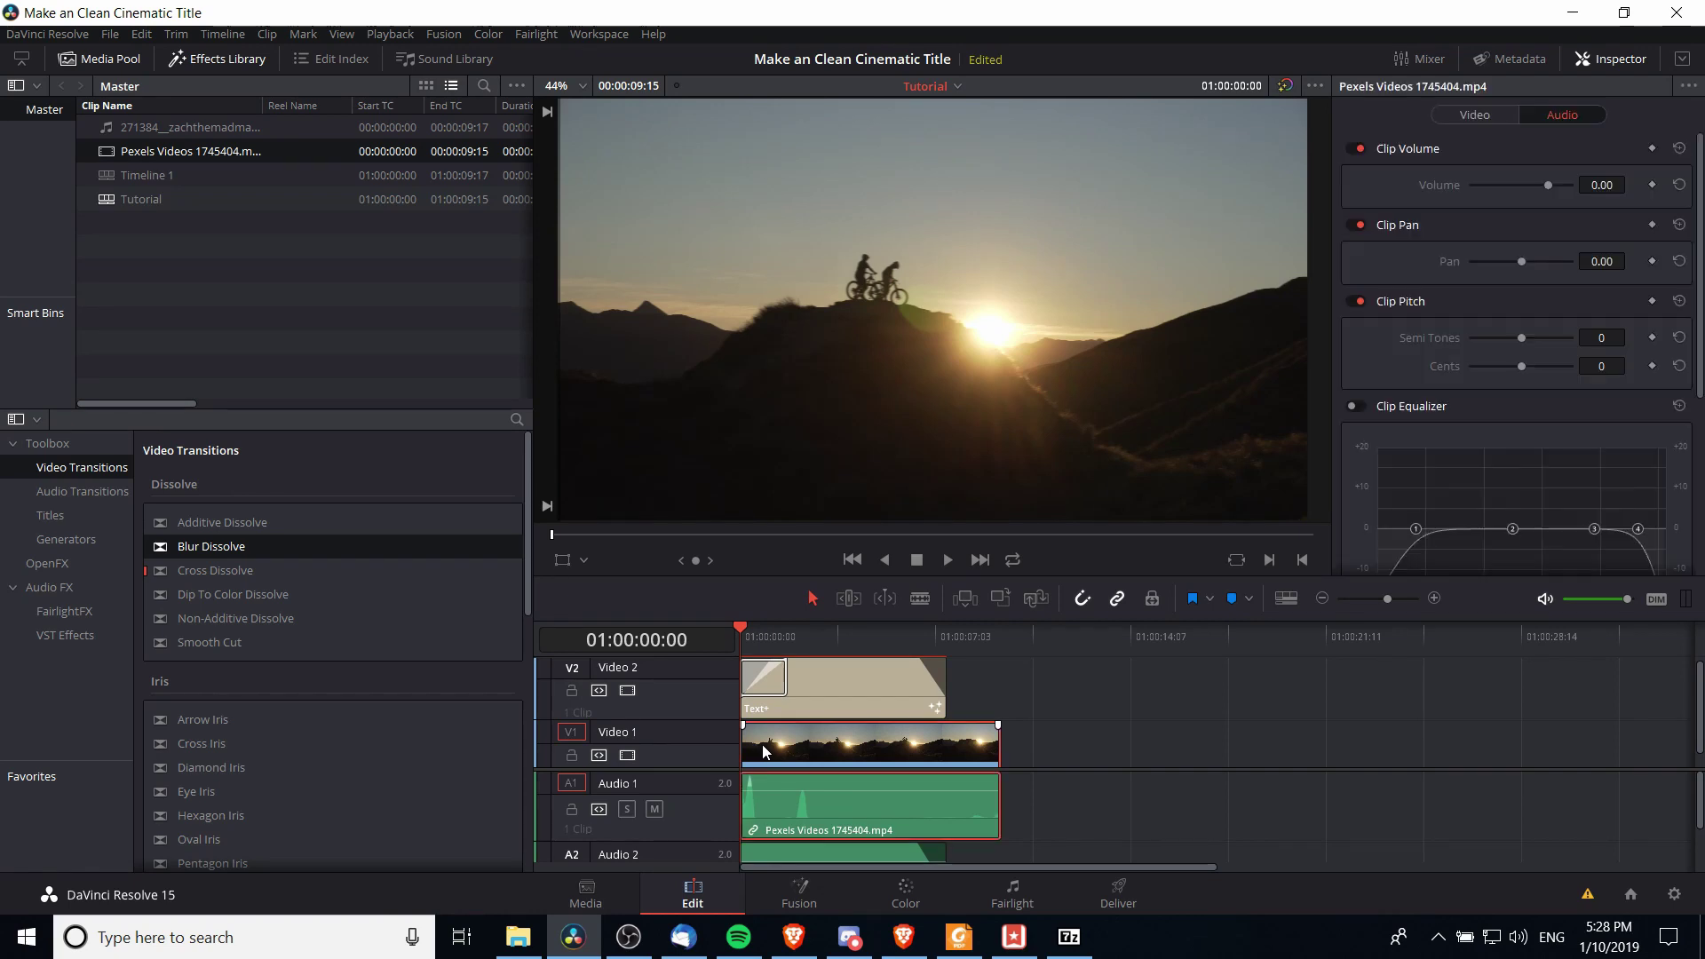
{"action": "left_click", "coordinate": [1465, 115]}
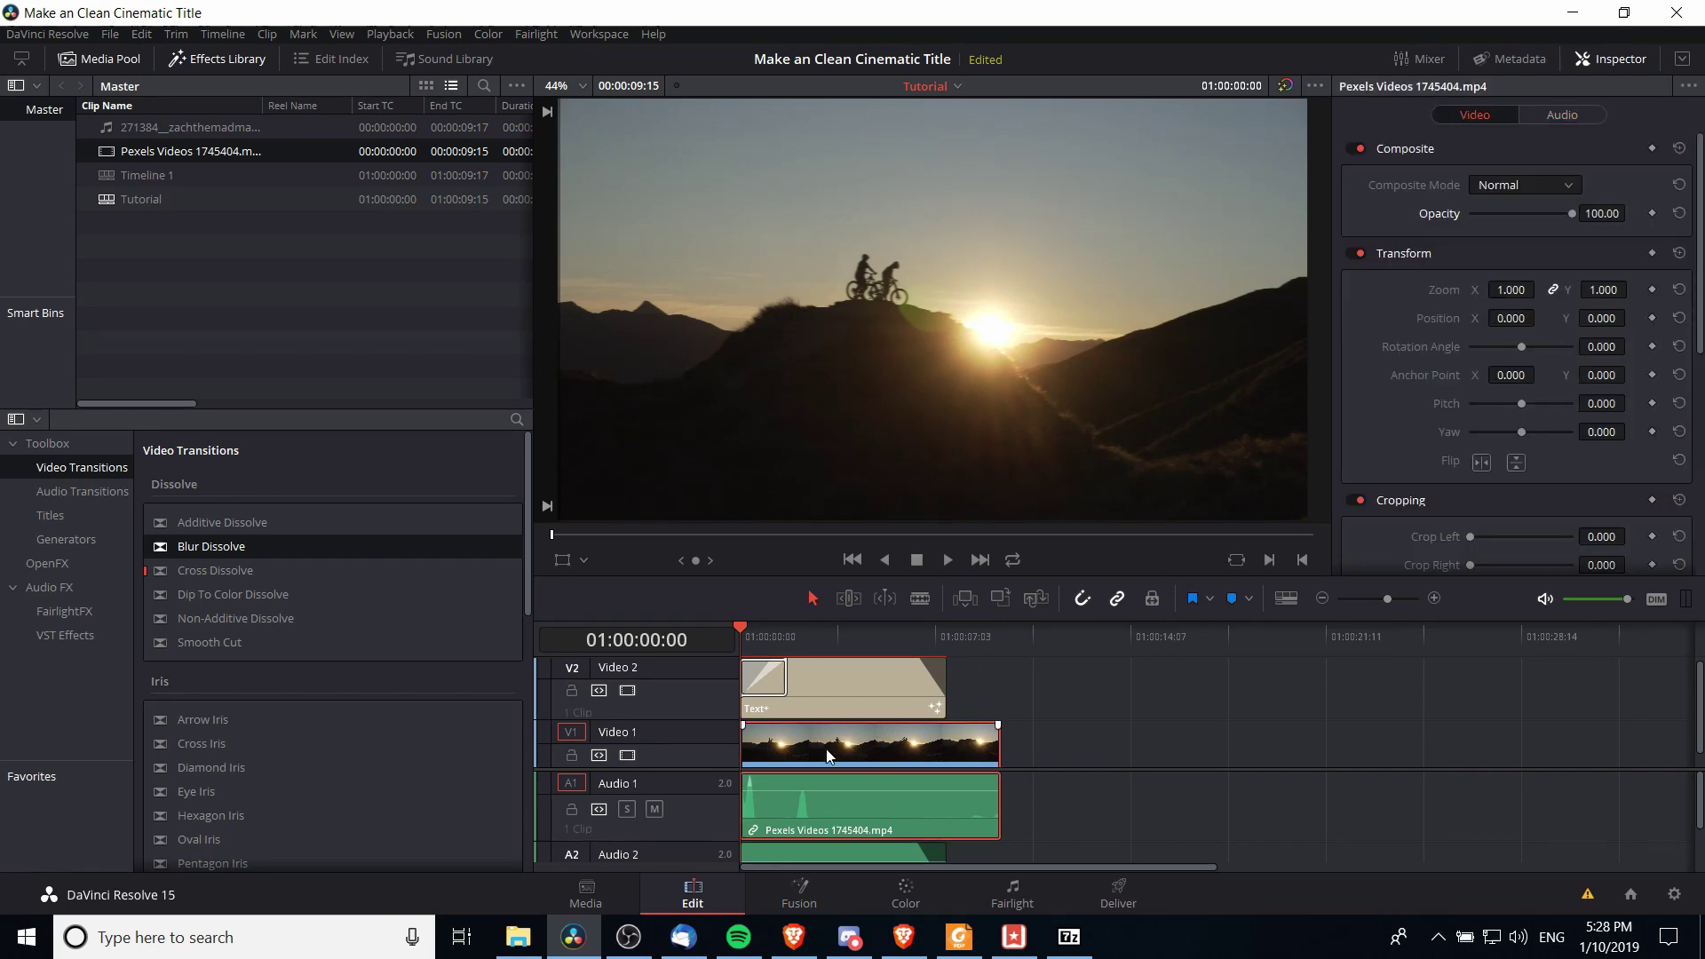
{"action": "left_click_drag", "start_coordinate": [1599, 213], "coordinate": [1580, 213]}
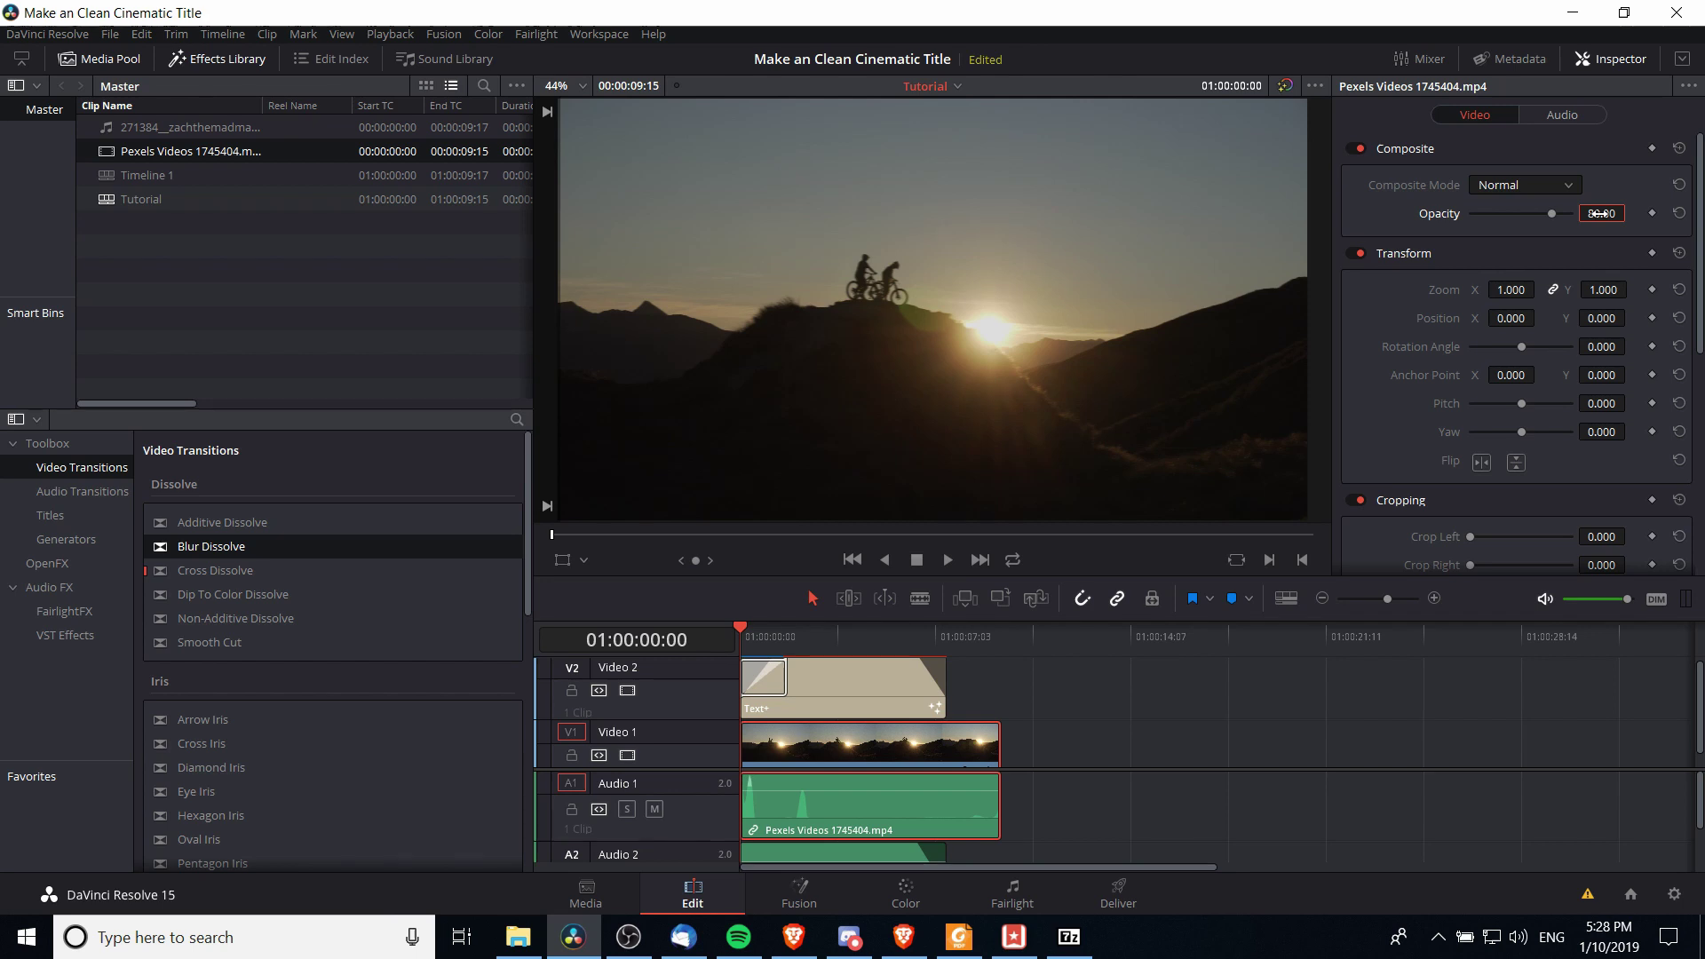
{"action": "left_click_drag", "start_coordinate": [743, 732], "coordinate": [772, 726]}
{"action": "left_click_drag", "start_coordinate": [779, 788], "coordinate": [780, 828]}
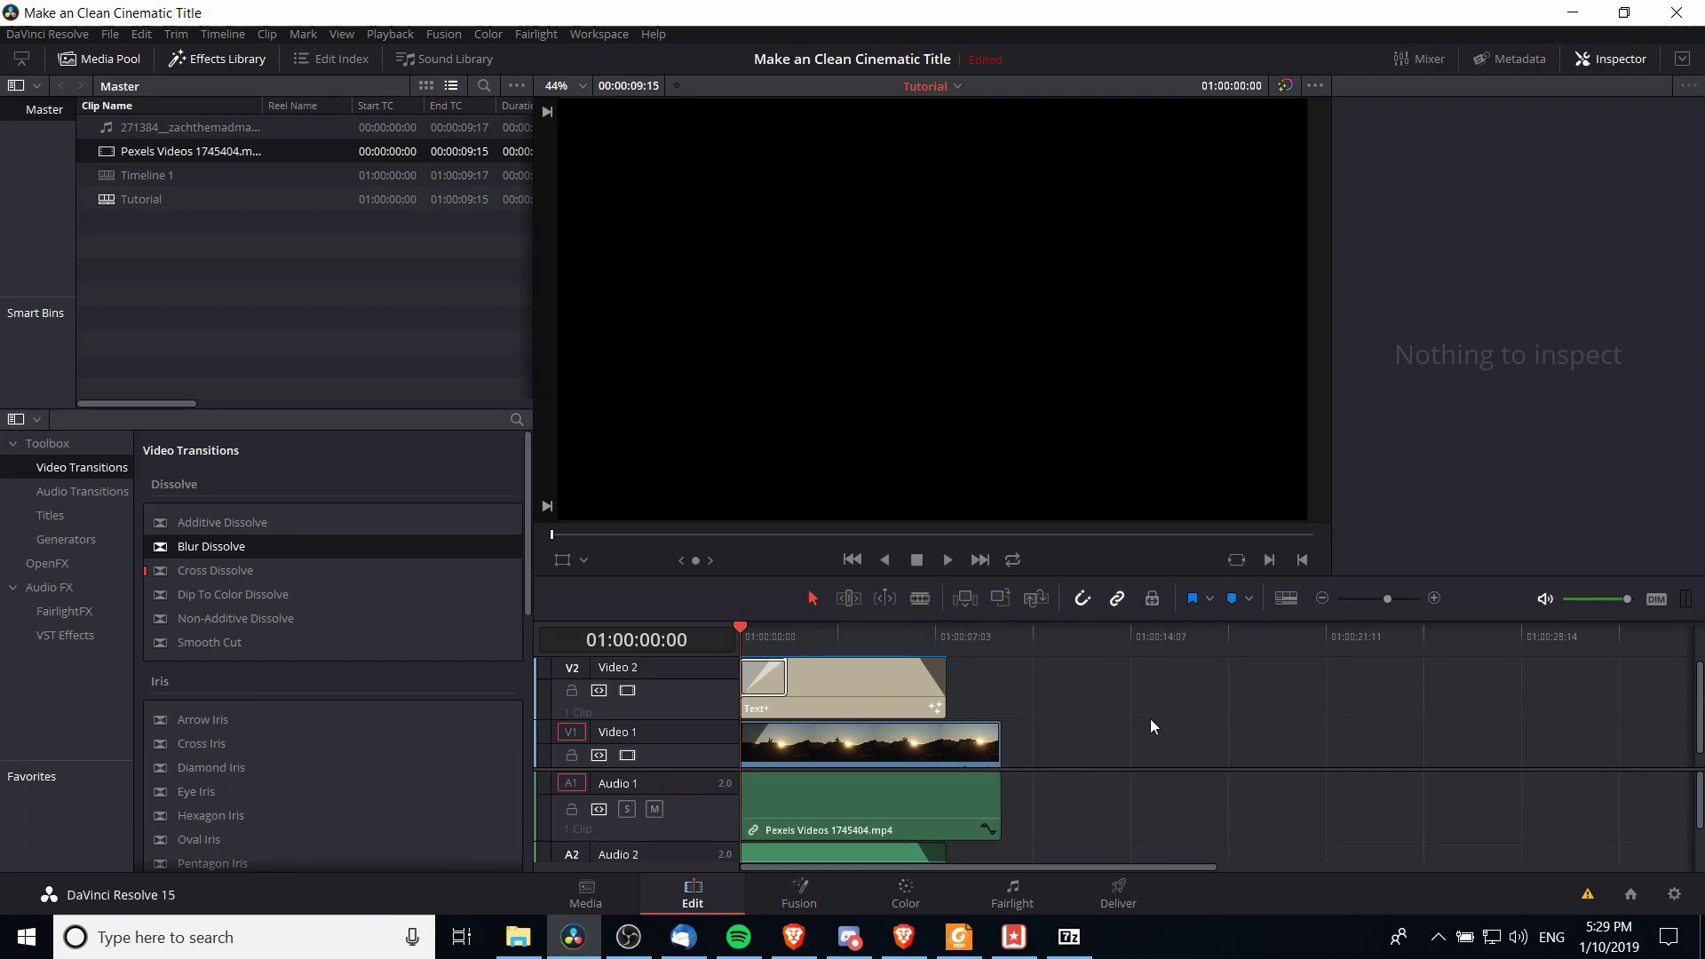
{"action": "key", "text": "space"}
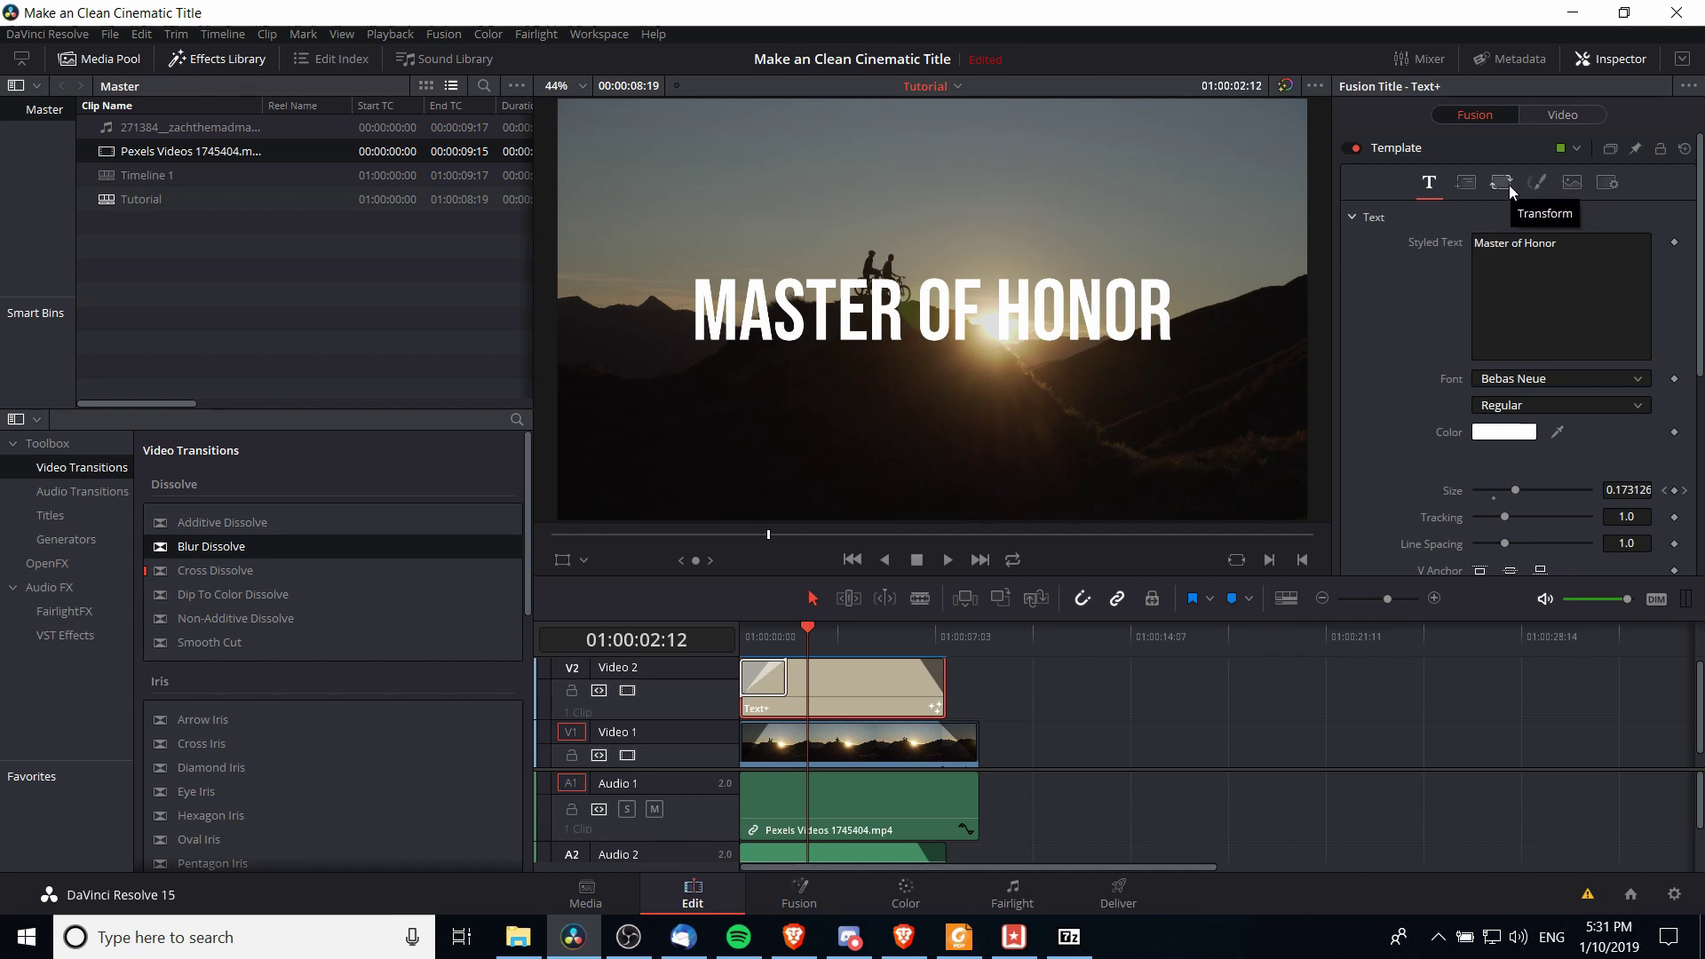
In the Shading settings, enable shading Element 3, the title's Black Shadow
{"action": "left_click", "coordinate": [1537, 185]}
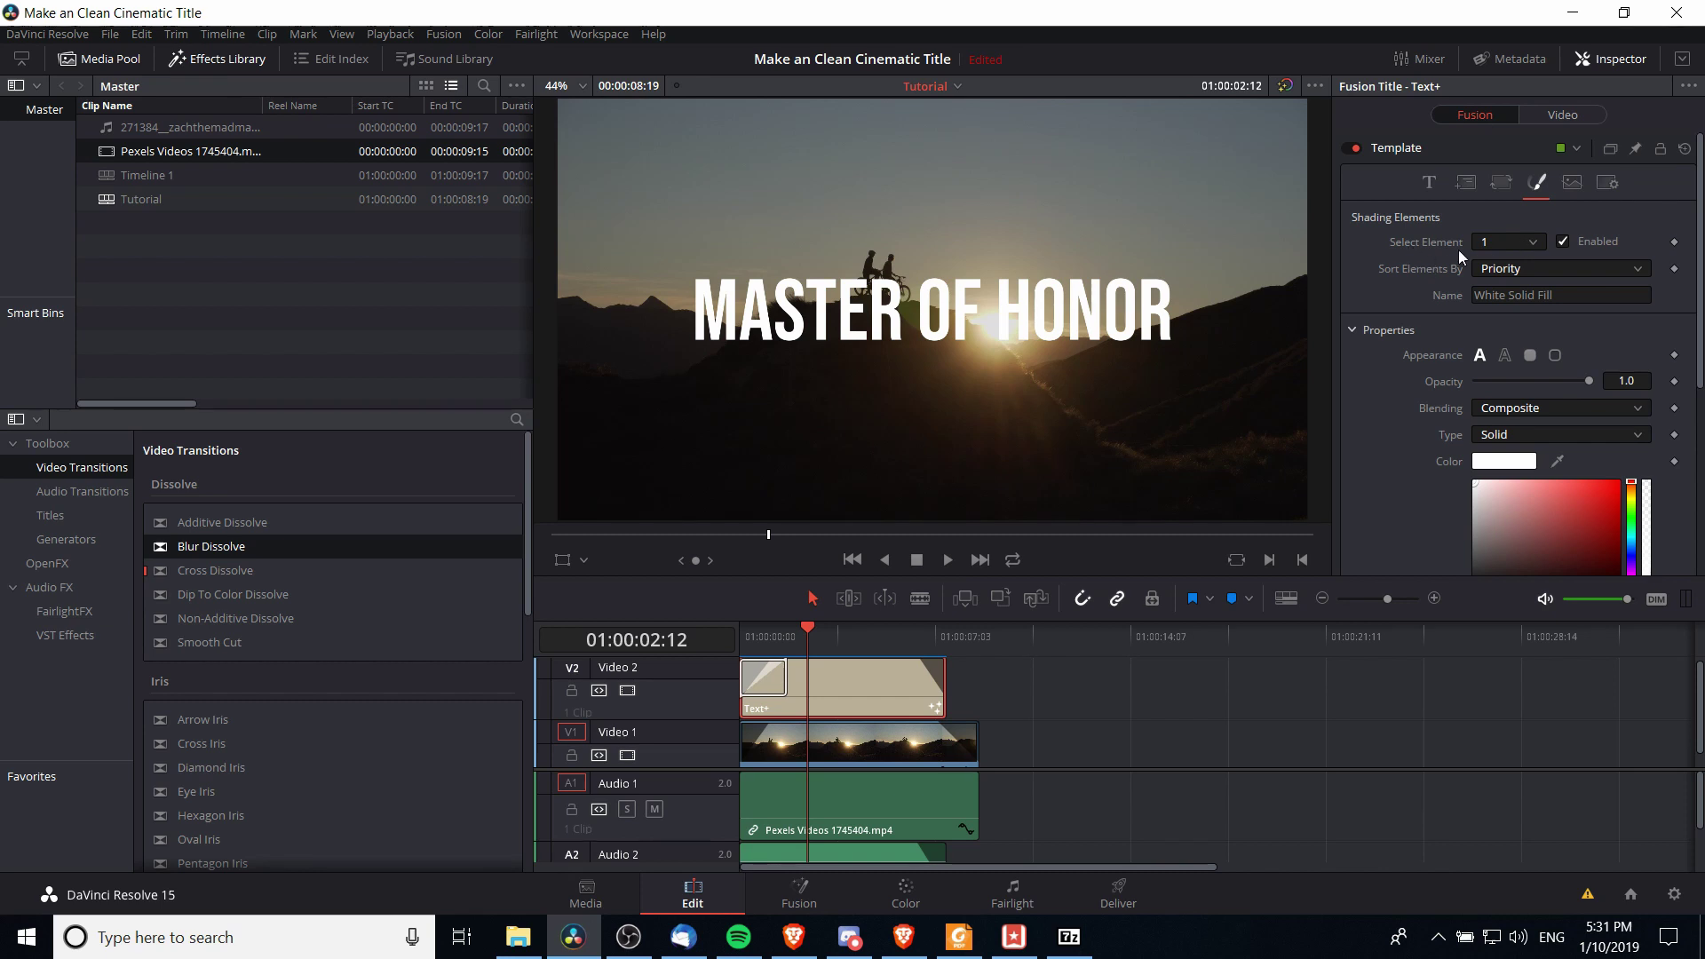
{"action": "left_click", "coordinate": [1500, 242]}
{"action": "left_click", "coordinate": [1492, 312]}
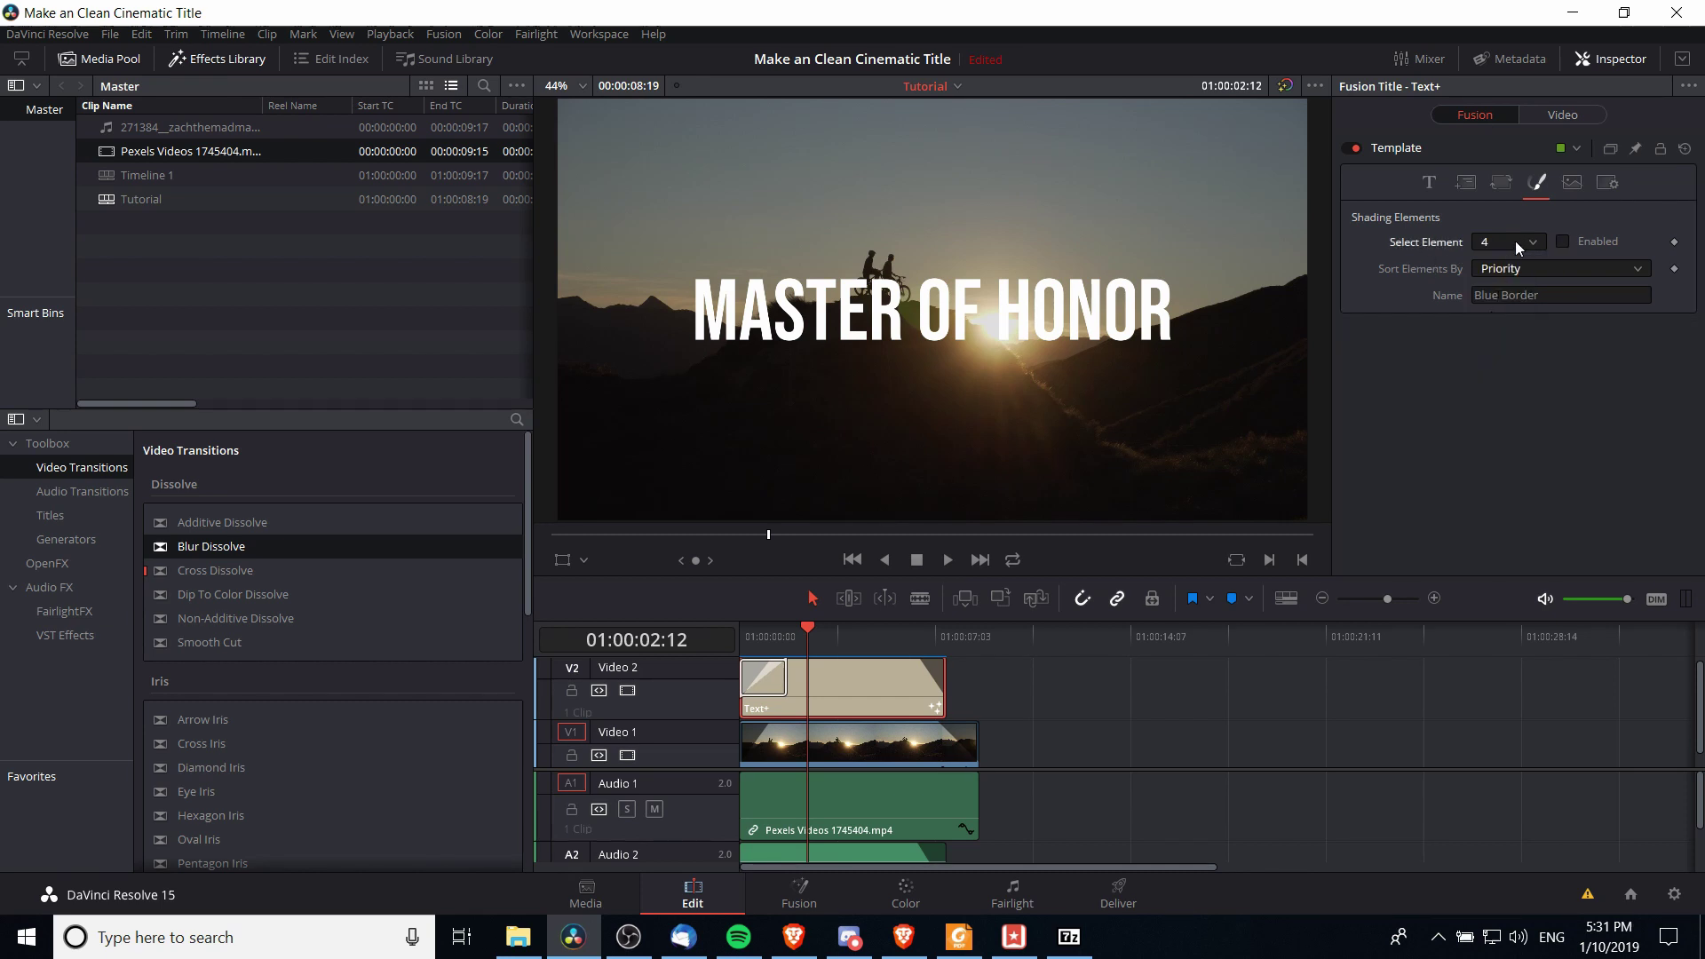
{"action": "left_click", "coordinate": [1562, 242]}
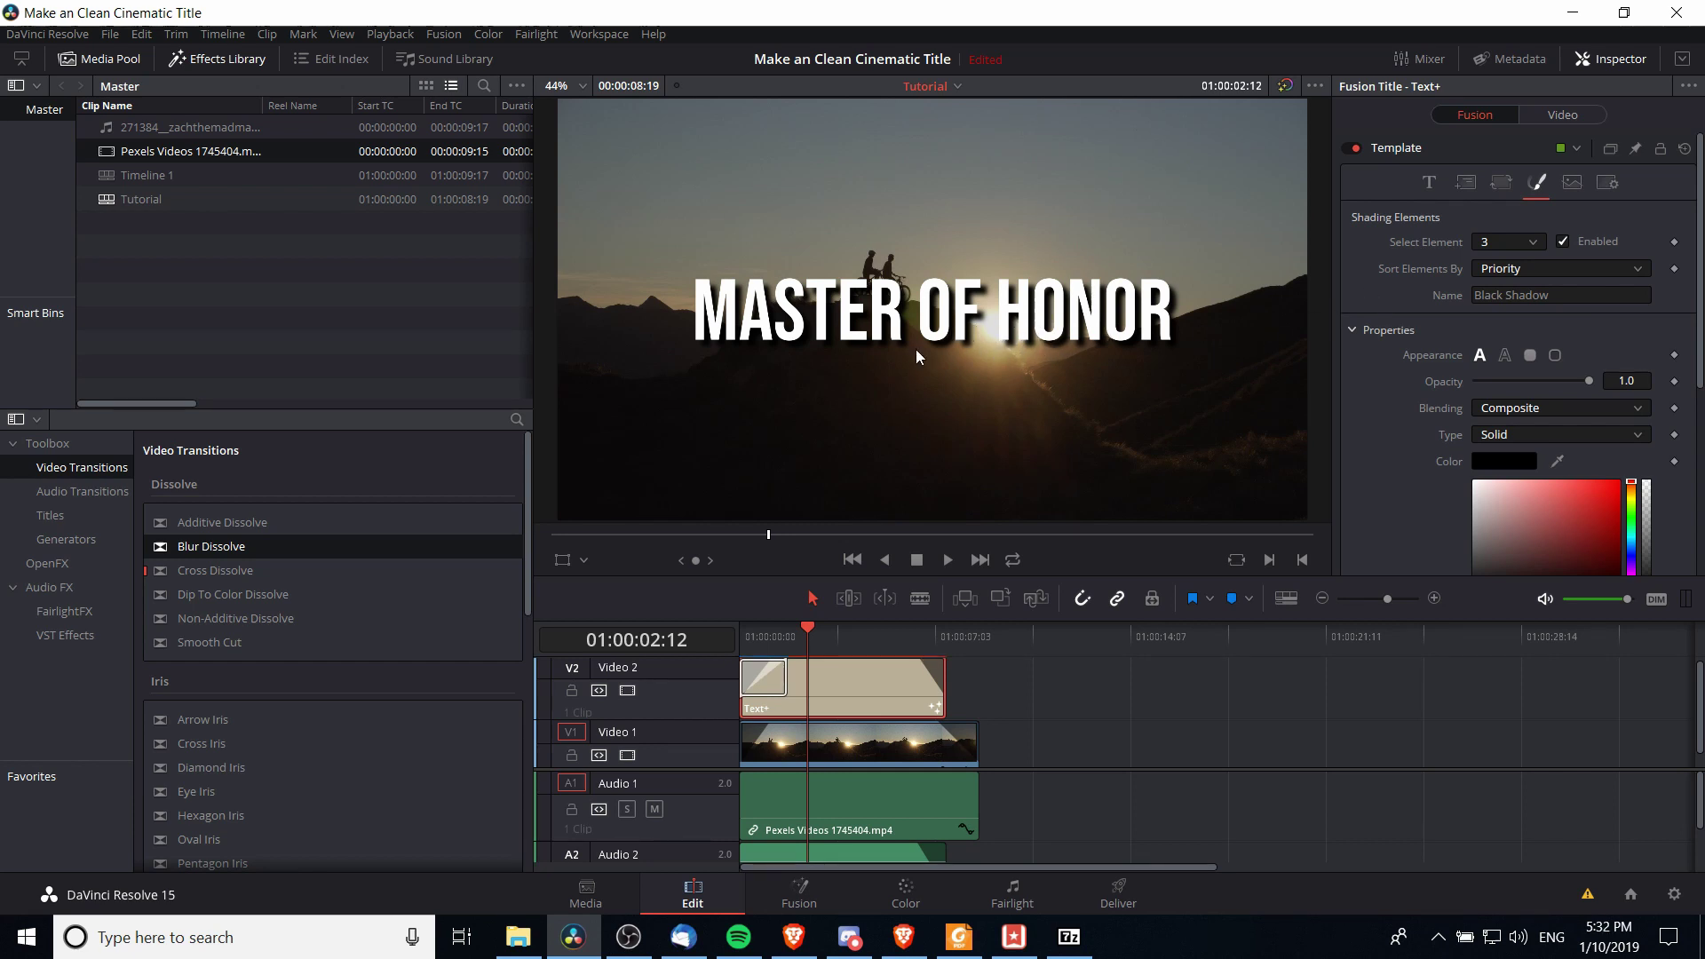
{"action": "scroll", "coordinate": [1376, 413], "scroll_direction": "down", "scroll_amount": 5}
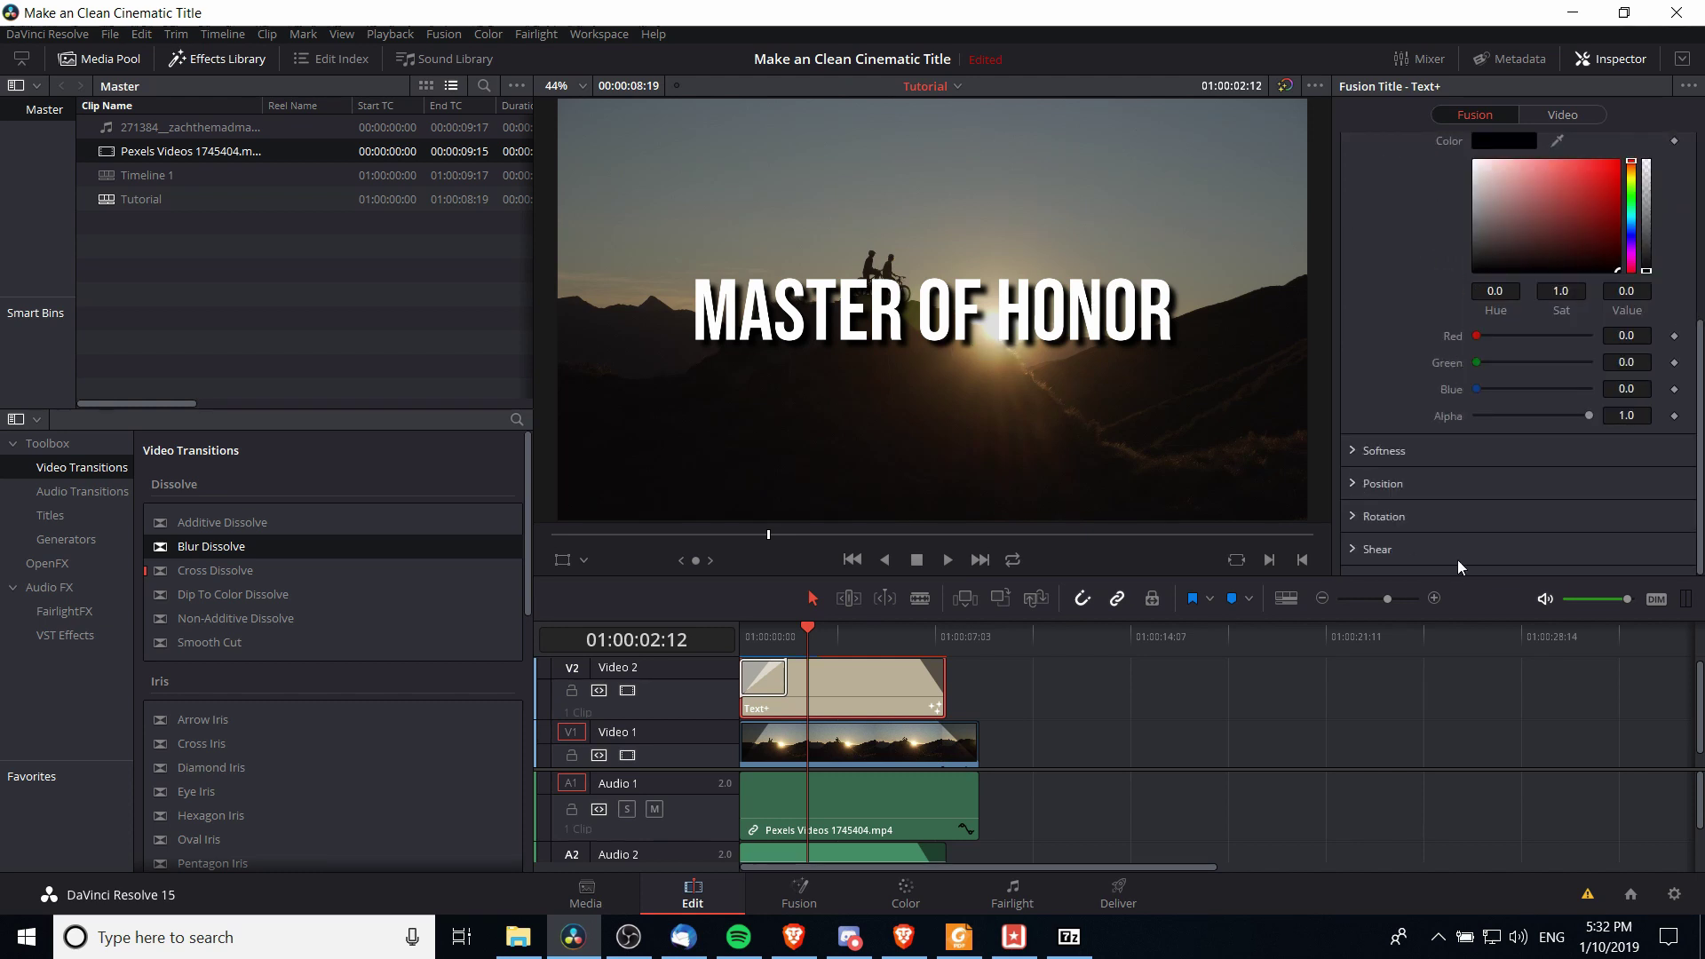
Expand the shadow's Position settings and enter initial X and Y offsets
{"action": "left_click", "coordinate": [1353, 484]}
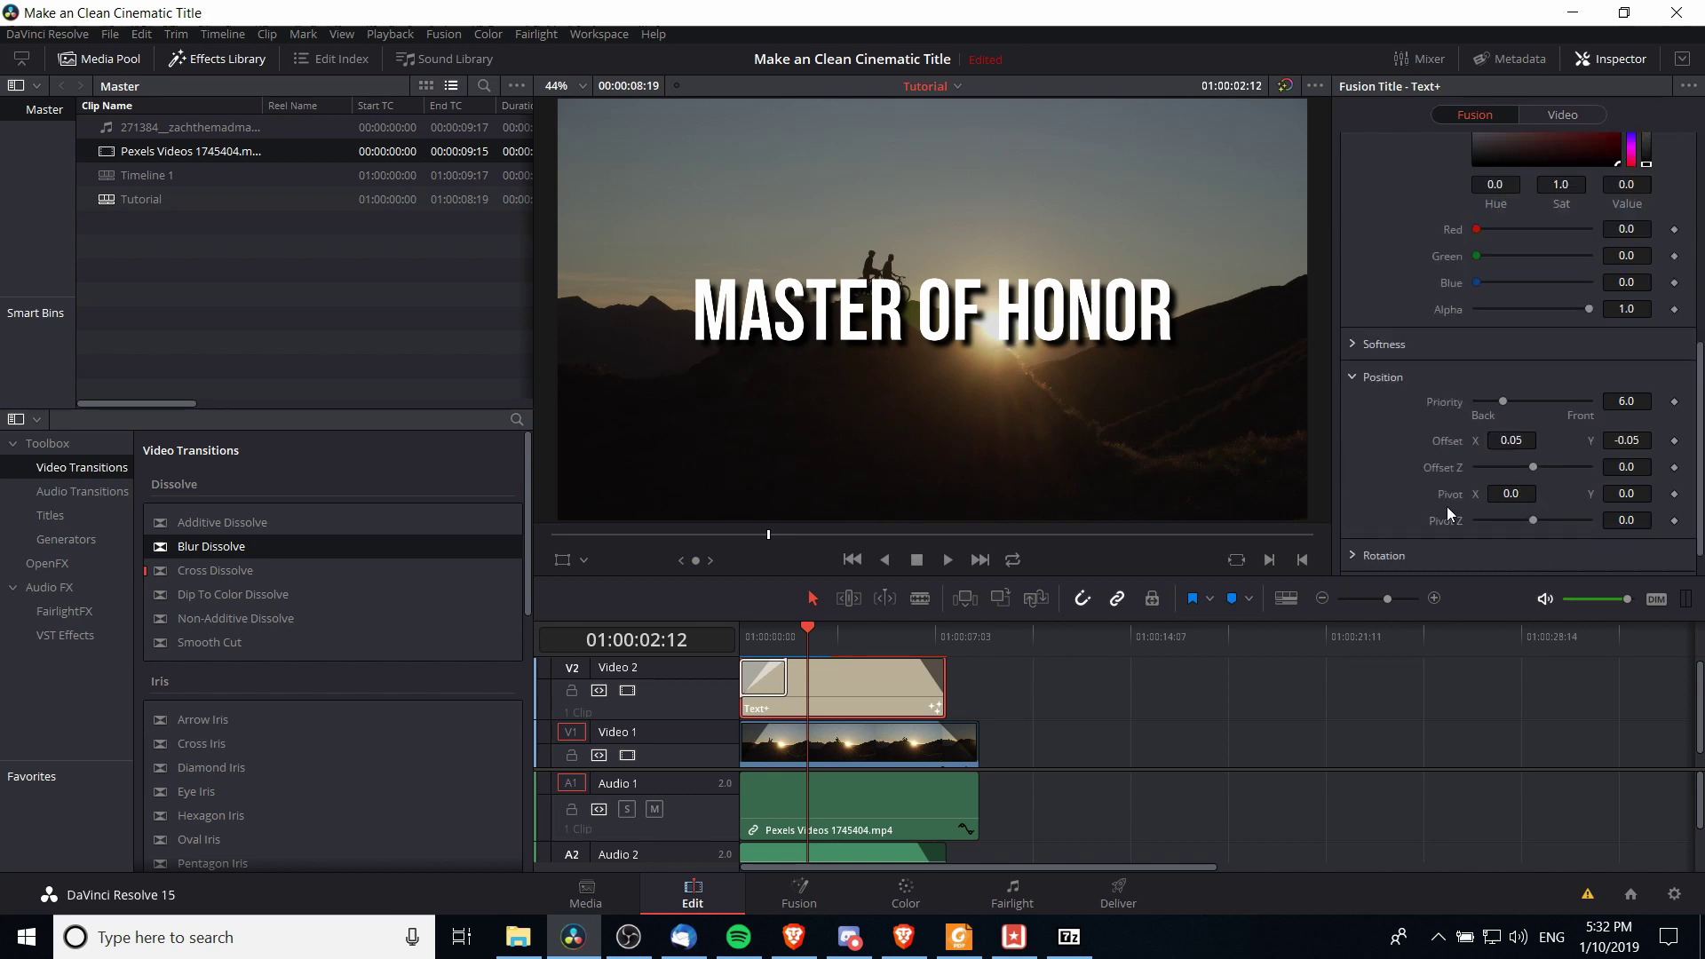
{"action": "left_click", "coordinate": [1524, 440]}
{"action": "key", "text": "BackSpace"}
{"action": "type", "text": "3"}
{"action": "left_click", "coordinate": [1626, 440]}
{"action": "key", "text": "BackSpace"}
{"action": "type", "text": "3"}
{"action": "key", "text": "Tab"}
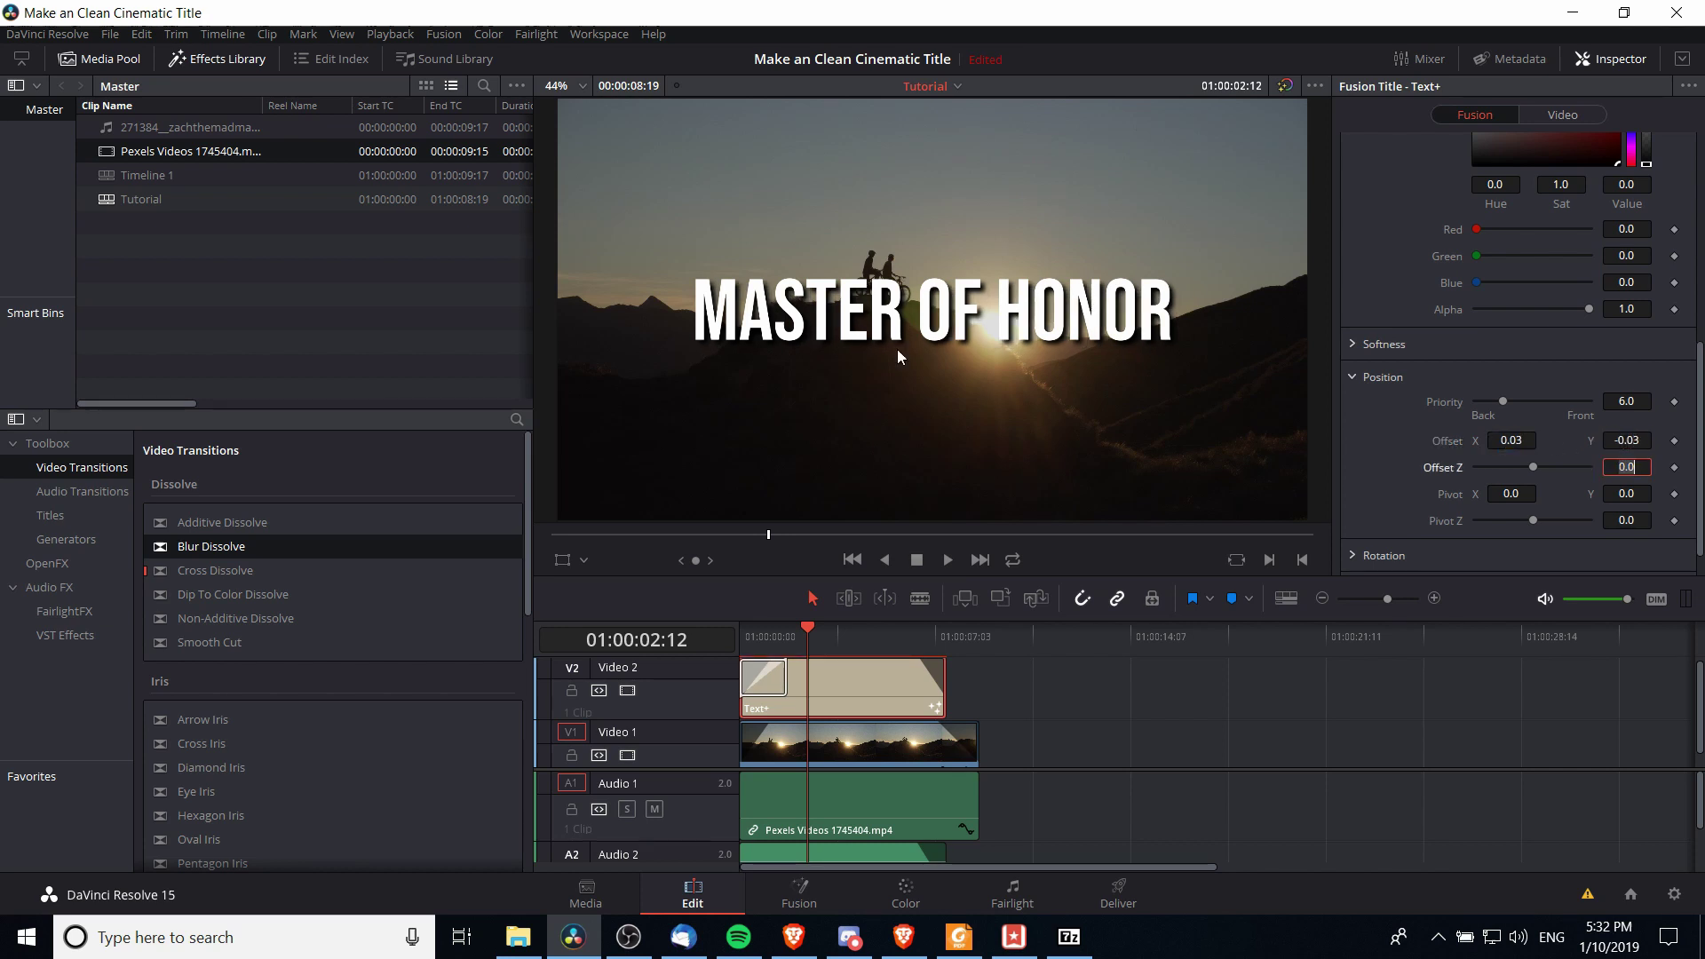
Try a larger shadow offset of 0.1 for both X and Y
{"action": "left_click", "coordinate": [1523, 441]}
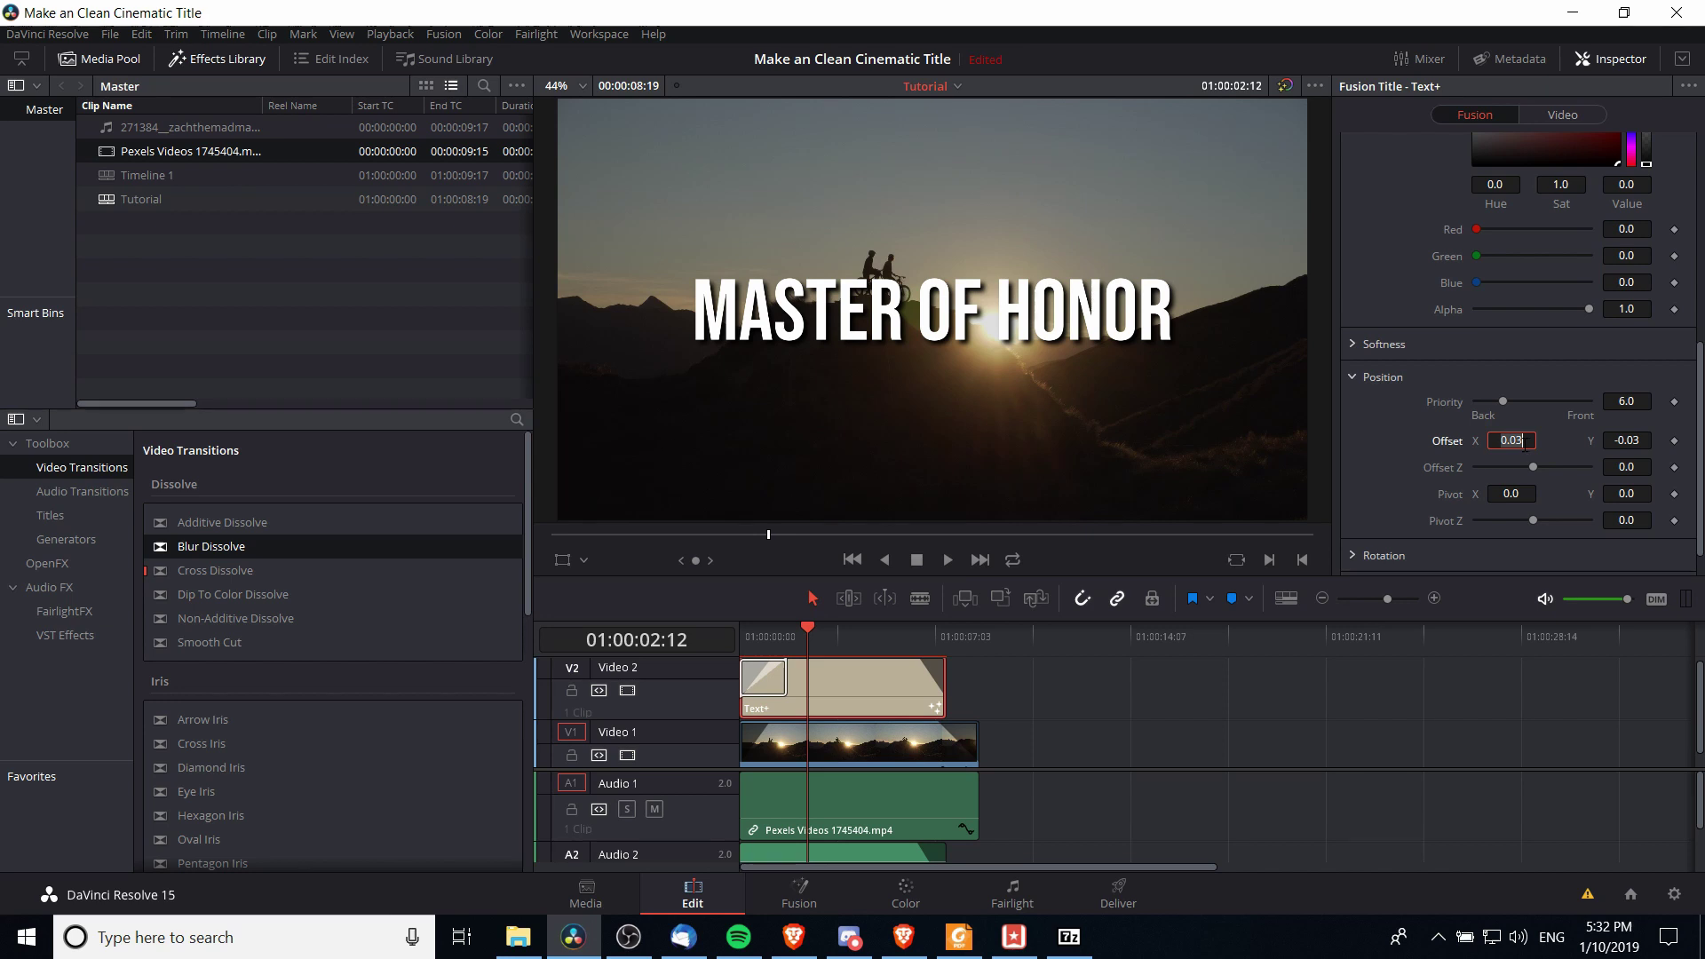
{"action": "key", "text": "BackSpace"}
{"action": "key", "text": "BackSpace"}
{"action": "type", "text": "01"}
{"action": "key", "text": "BackSpace"}
{"action": "key", "text": "BackSpace"}
{"action": "type", "text": "1"}
{"action": "key", "text": "Tab"}
{"action": "type", "text": "0.1"}
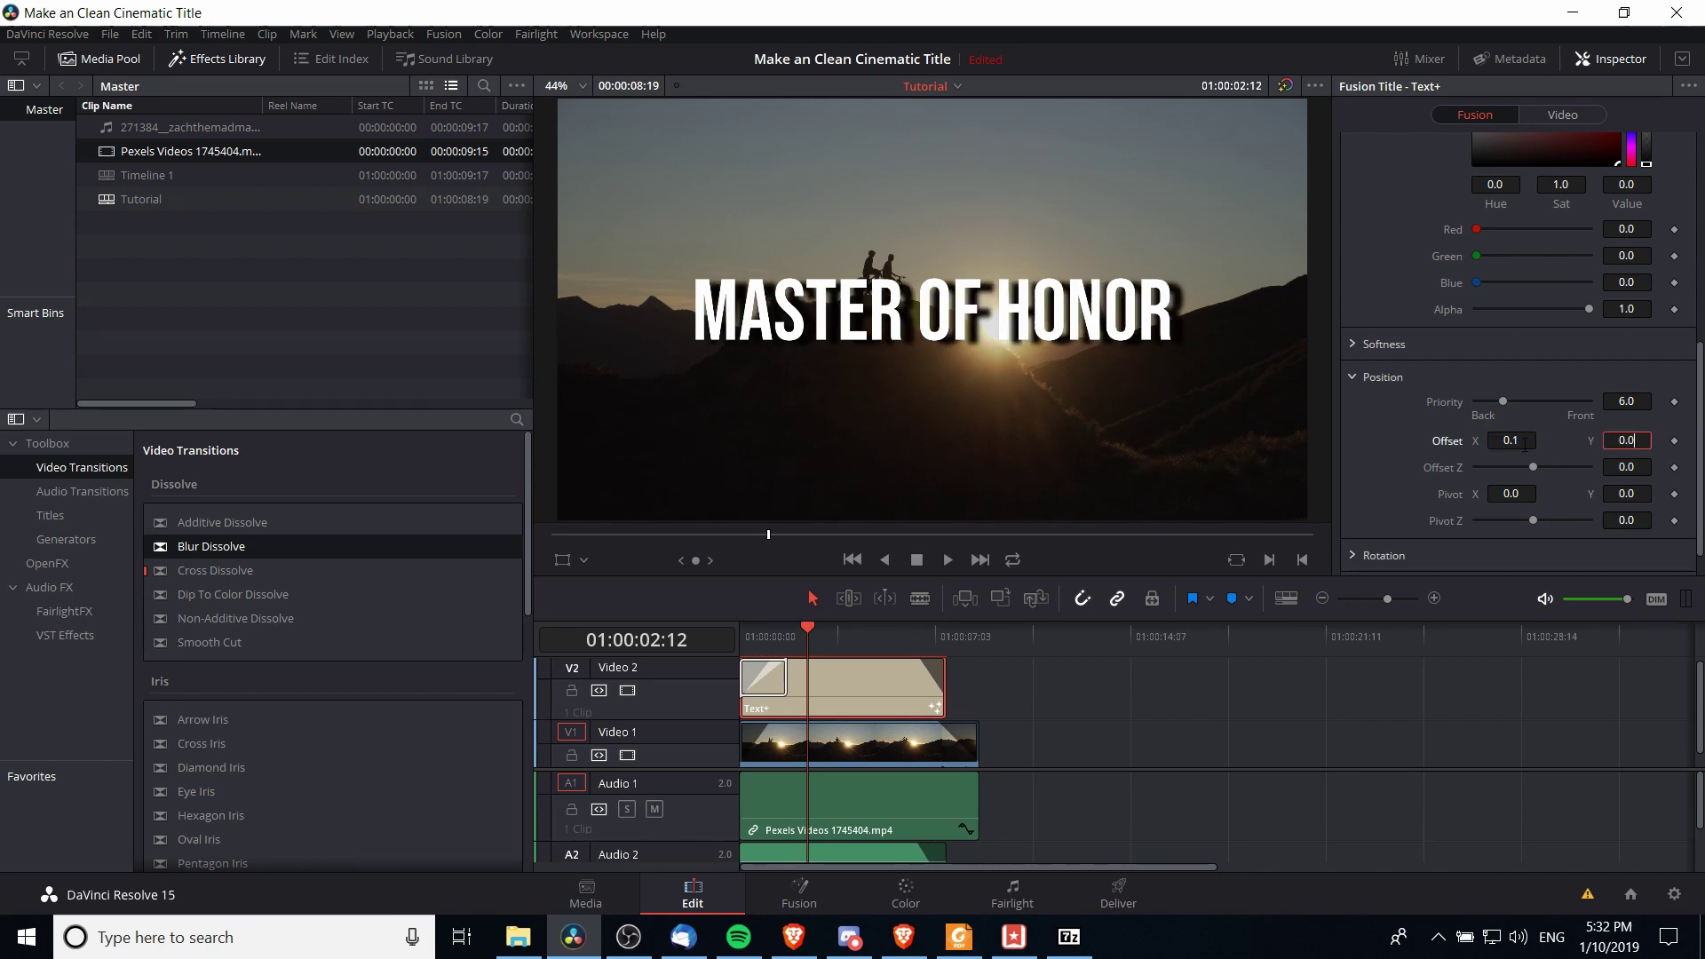
{"action": "key", "text": "Tab"}
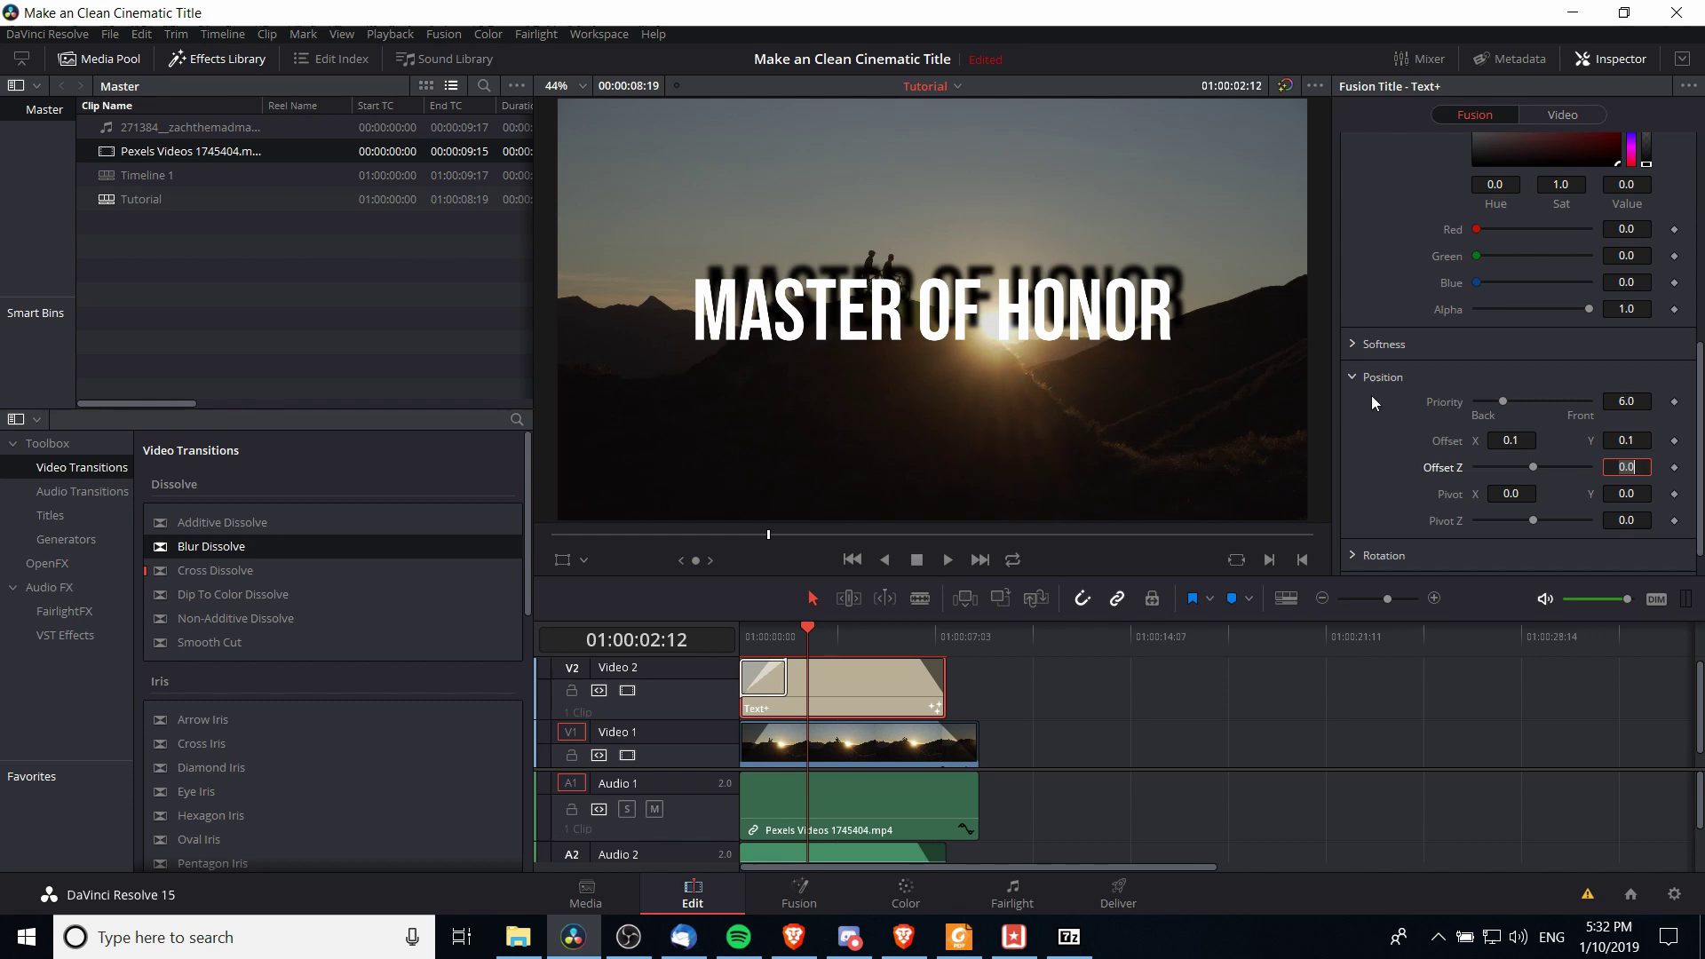
Settle the shadow offset at X 0.03 and Y -0.03
{"action": "left_click", "coordinate": [1524, 436]}
{"action": "key", "text": "BackSpace"}
{"action": "type", "text": "03"}
{"action": "key", "text": "Tab"}
{"action": "type", "text": "0.03"}
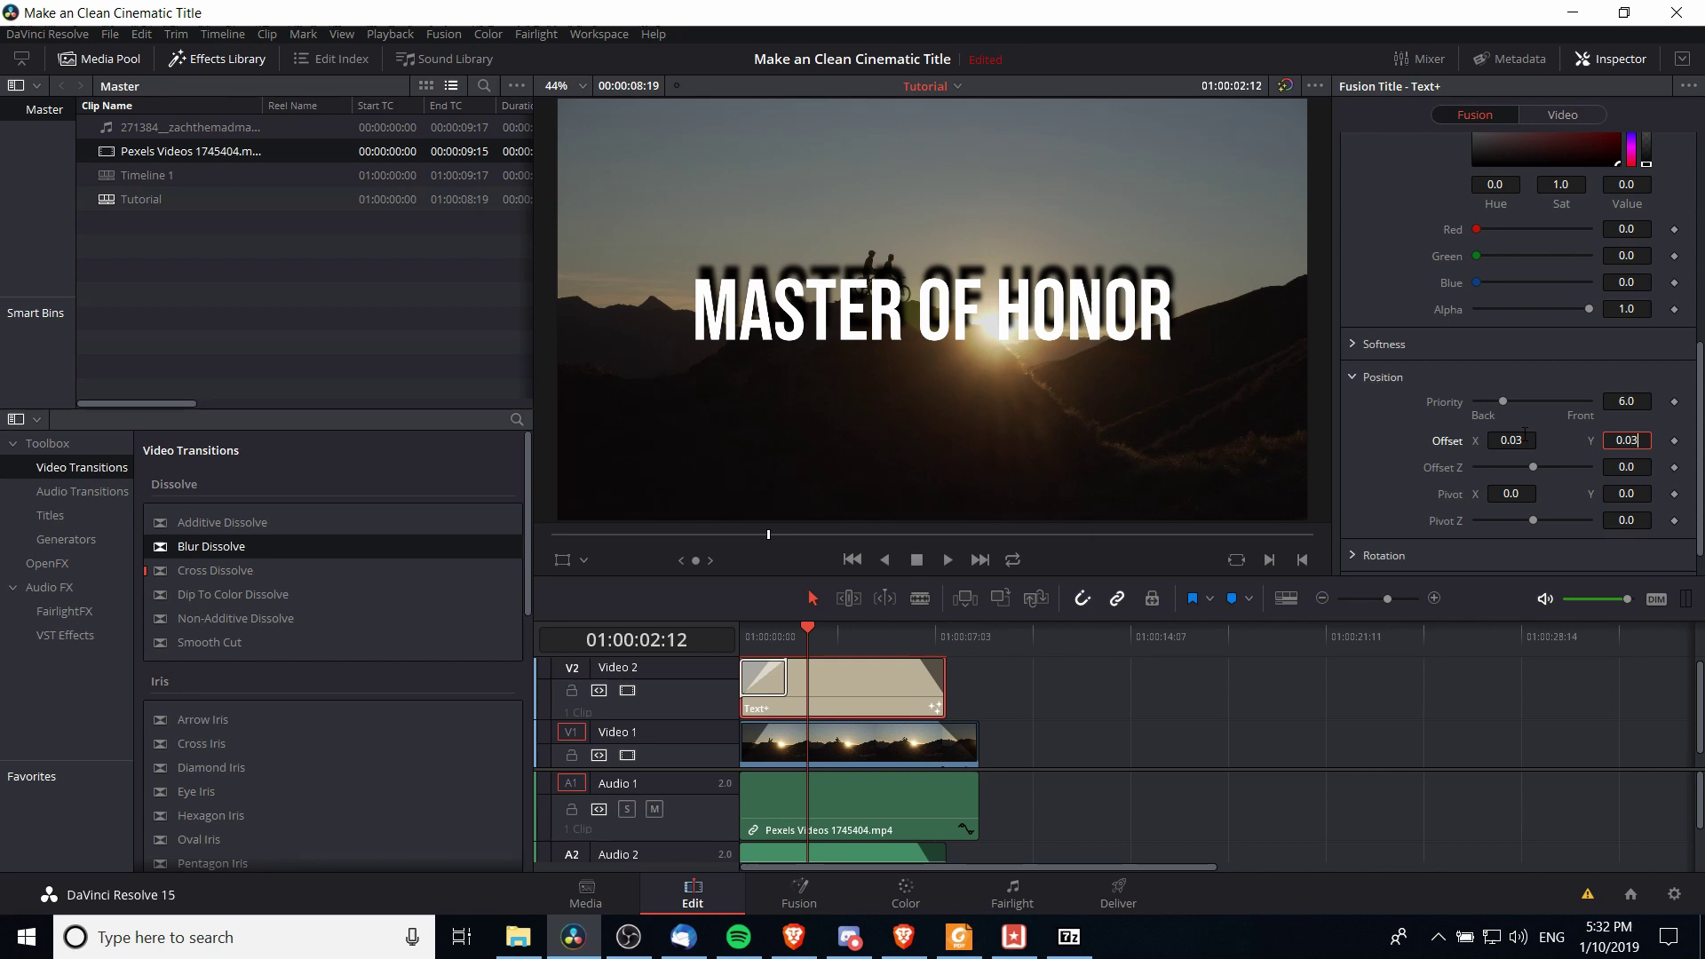
{"action": "key", "text": "Tab"}
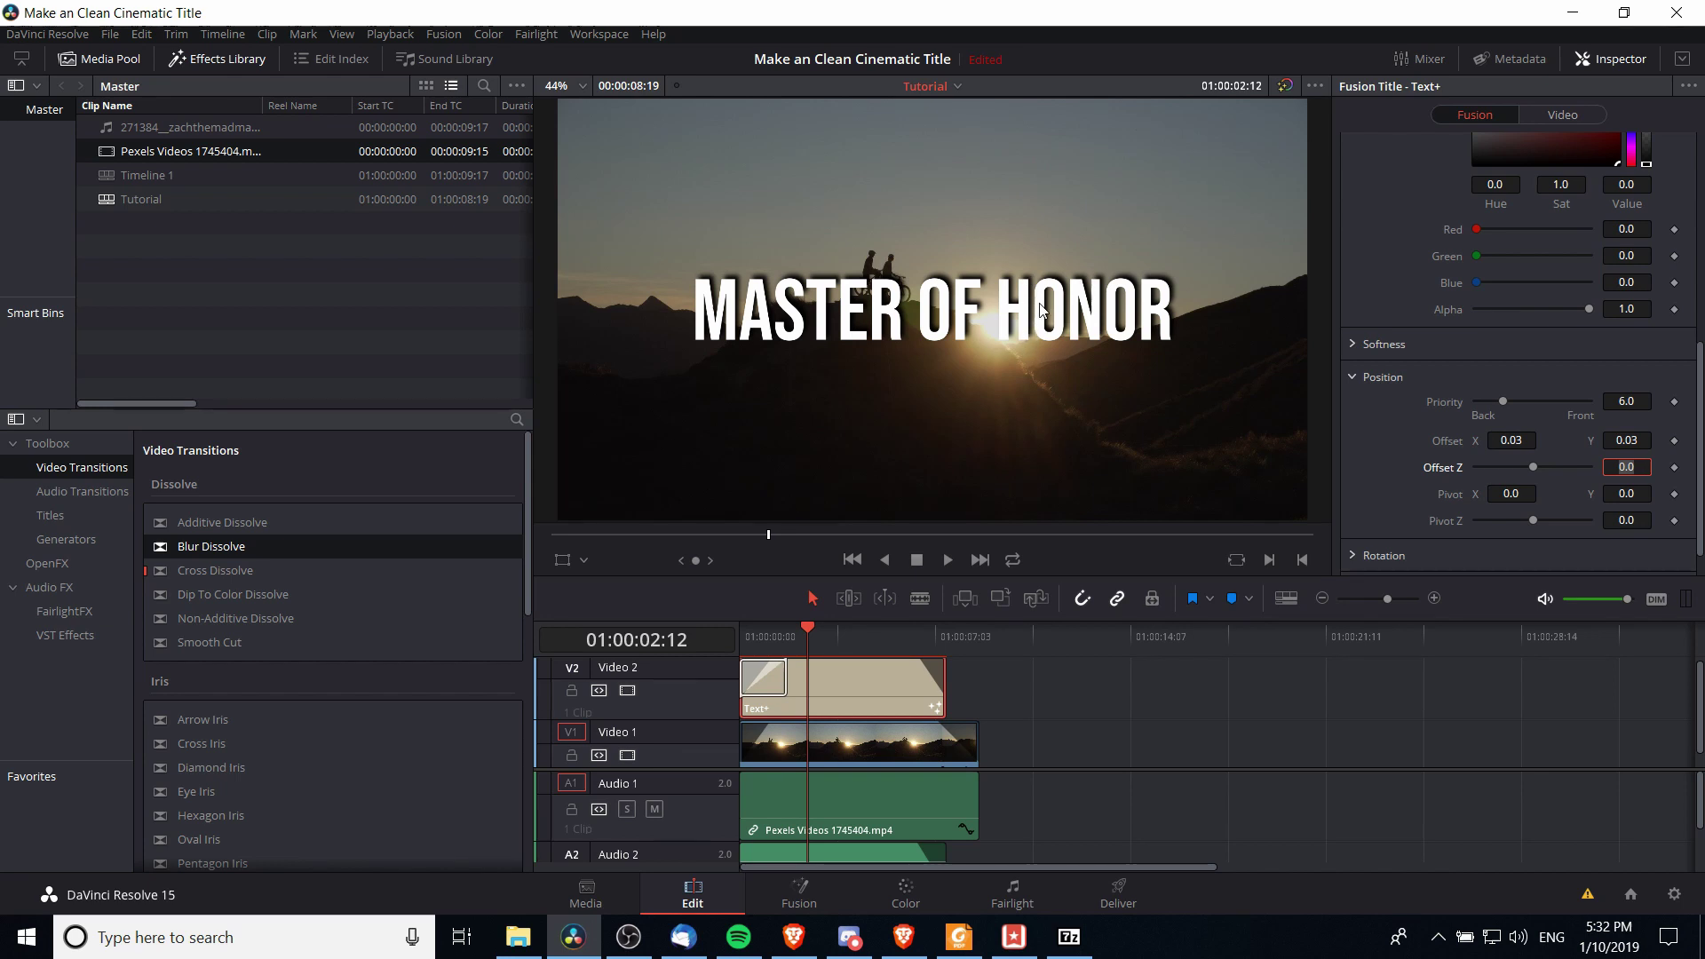
{"action": "left_click", "coordinate": [1632, 437]}
{"action": "type", "text": "-0.03"}
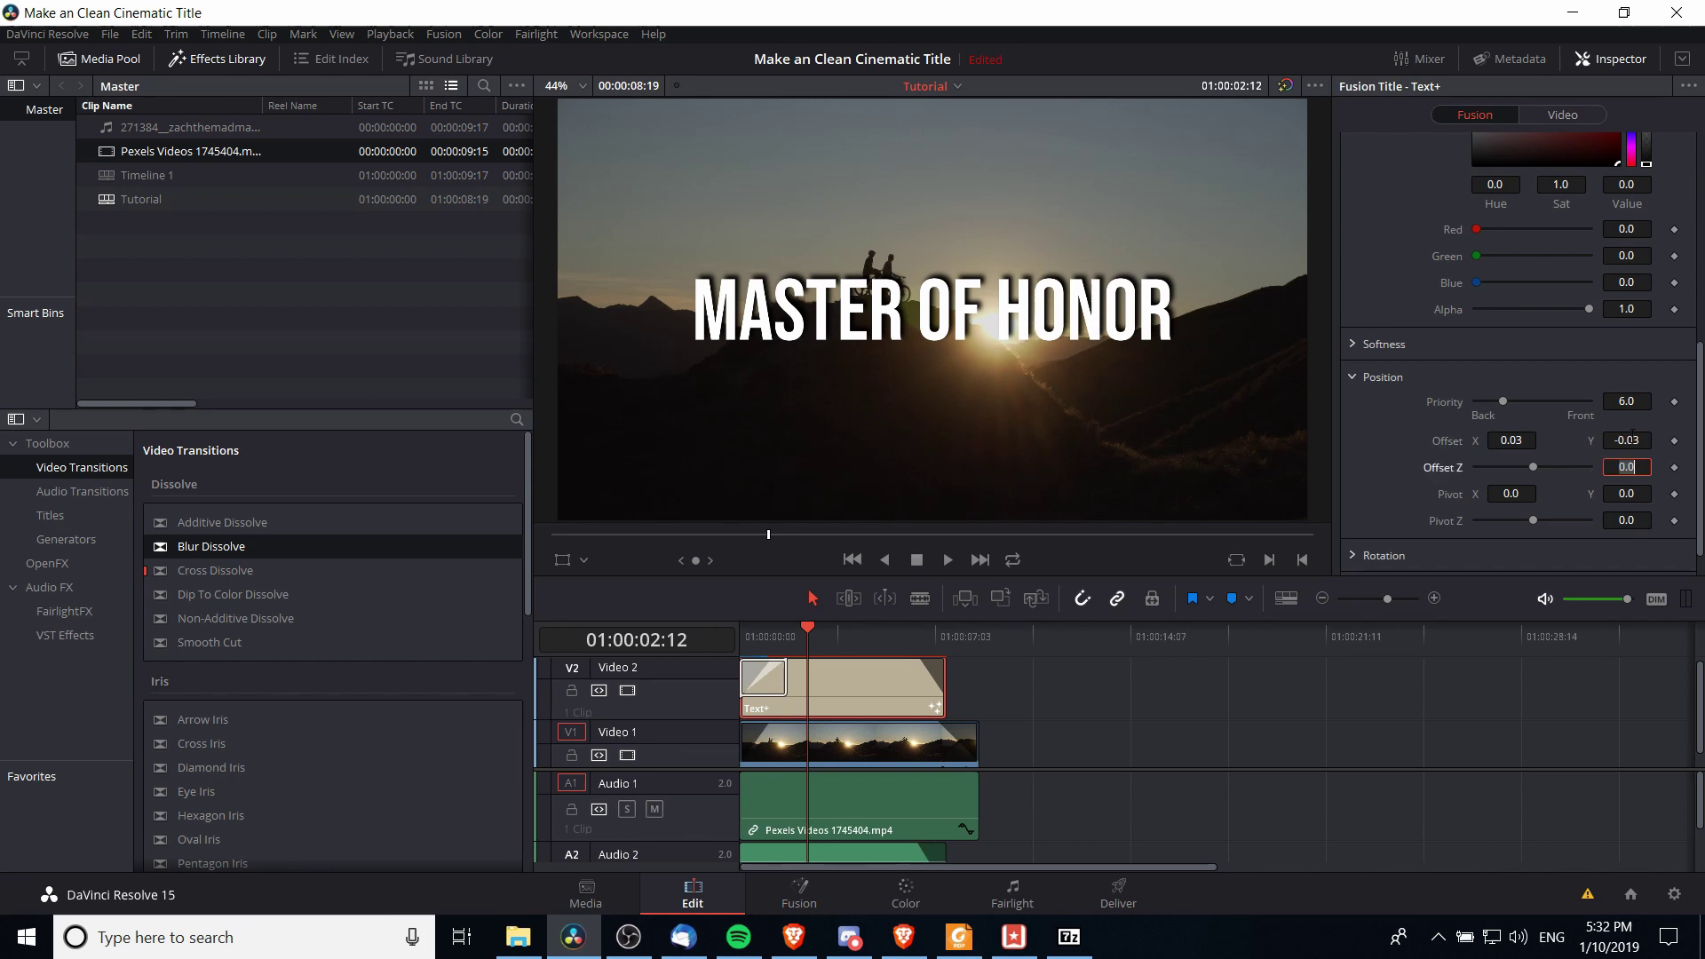
{"action": "key", "text": "Tab"}
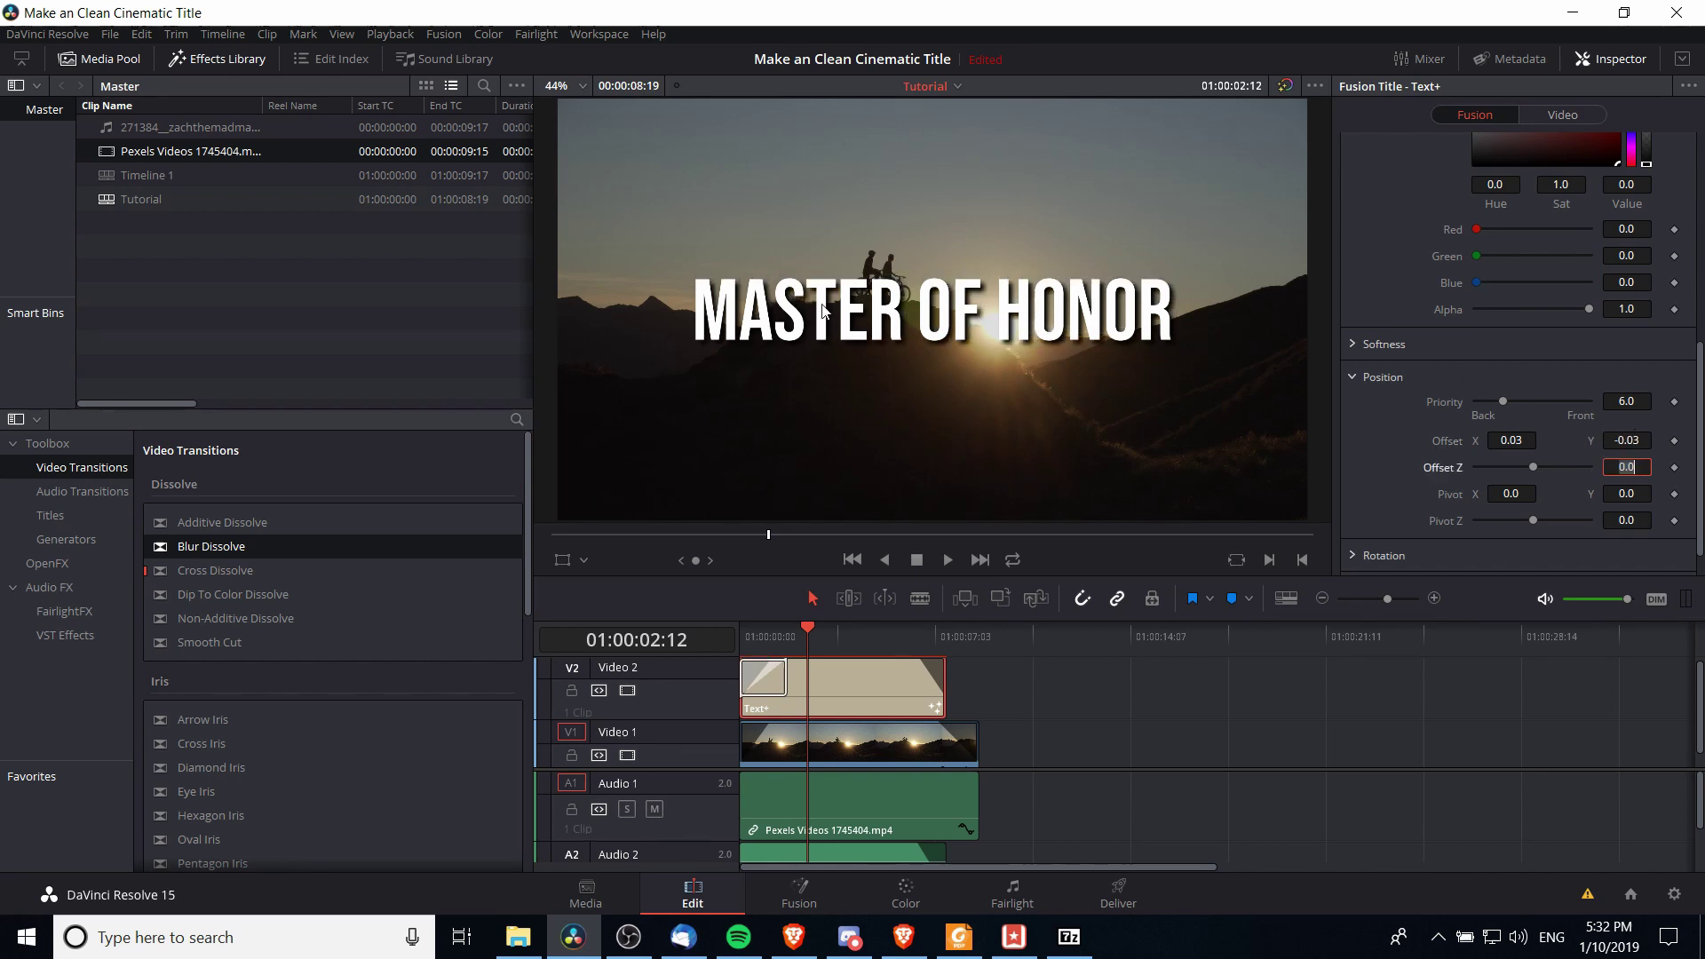
{"action": "scroll", "coordinate": [1377, 368], "scroll_direction": "up", "scroll_amount": 5}
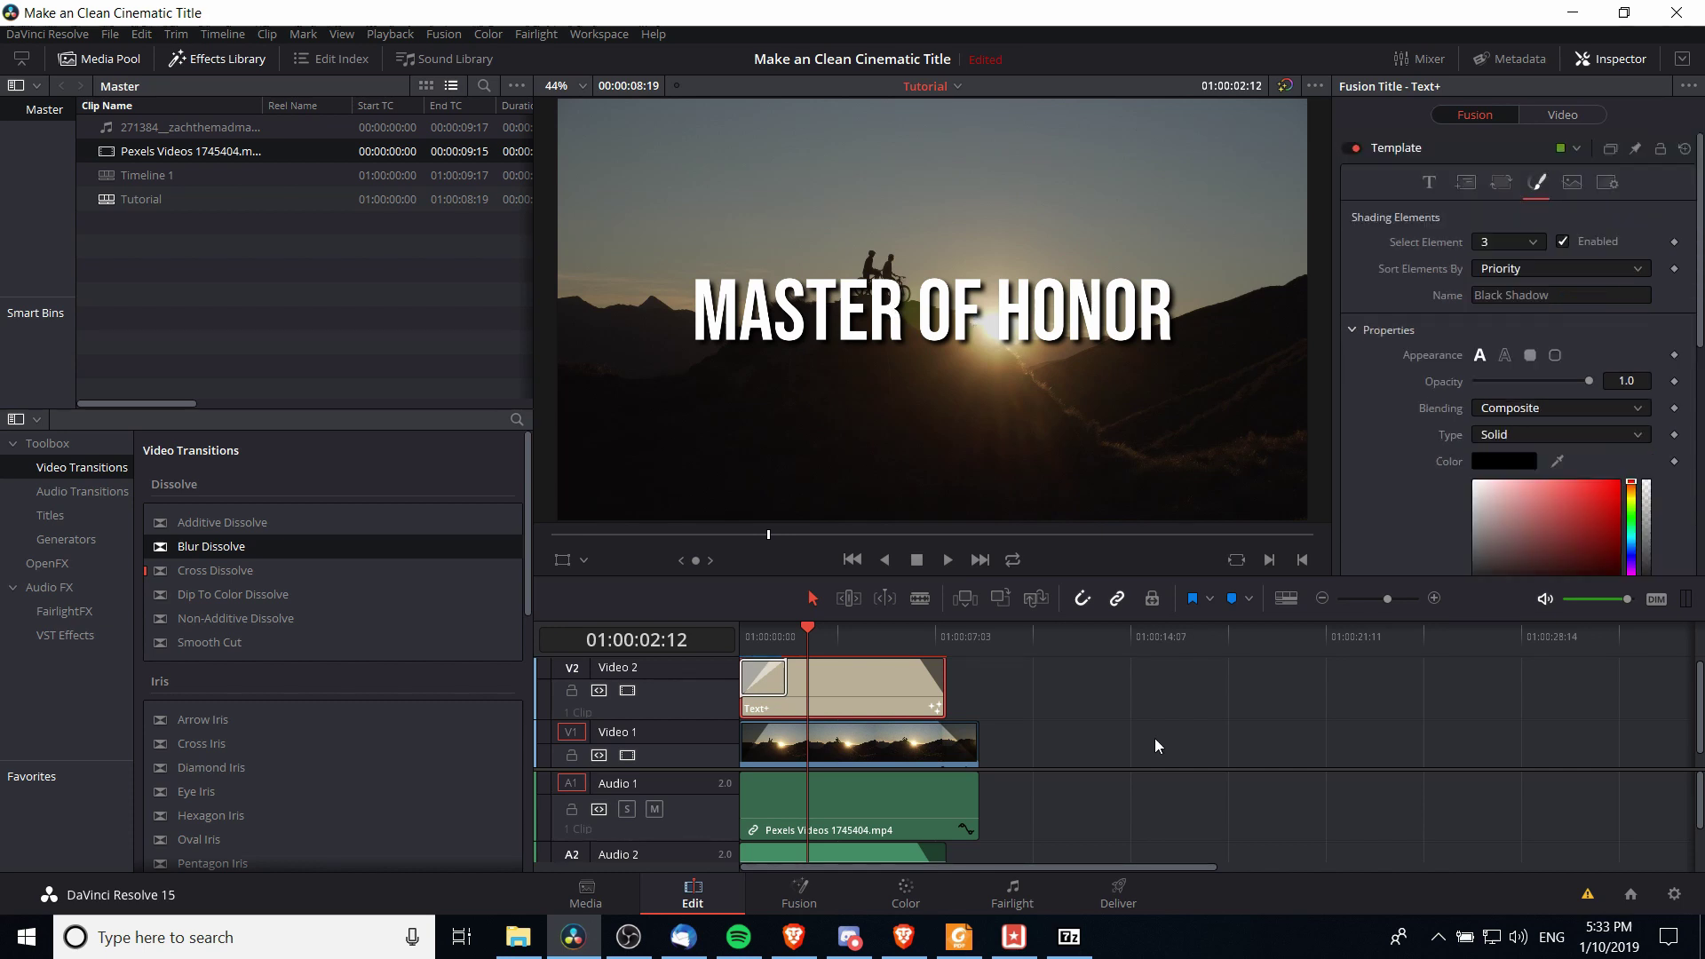